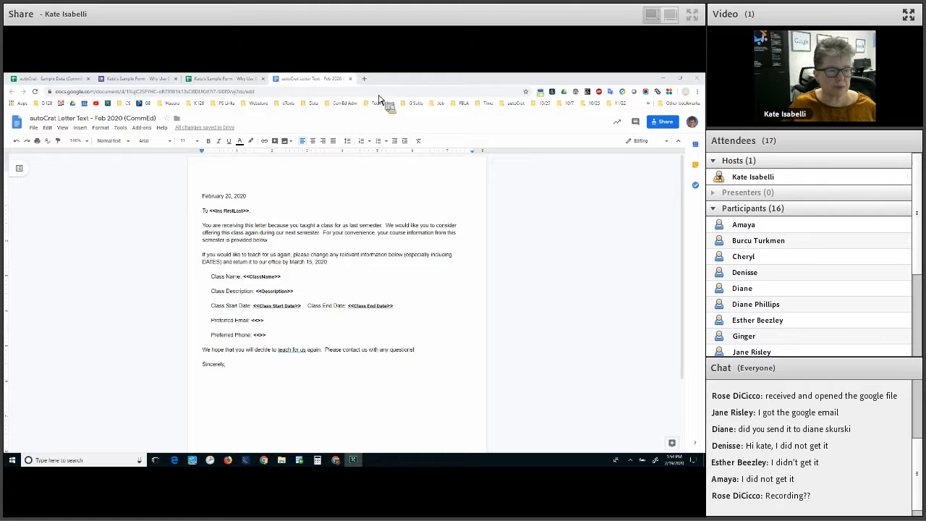
Zoom the Google Docs letter template two steps larger for viewers
{"action": "key", "text": "ctrl+plus"}
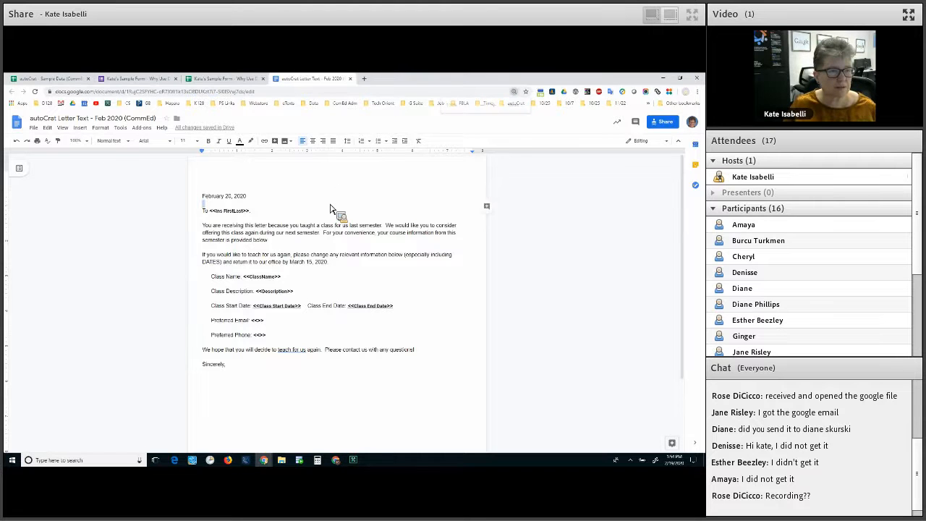
{"action": "key", "text": "ctrl+plus"}
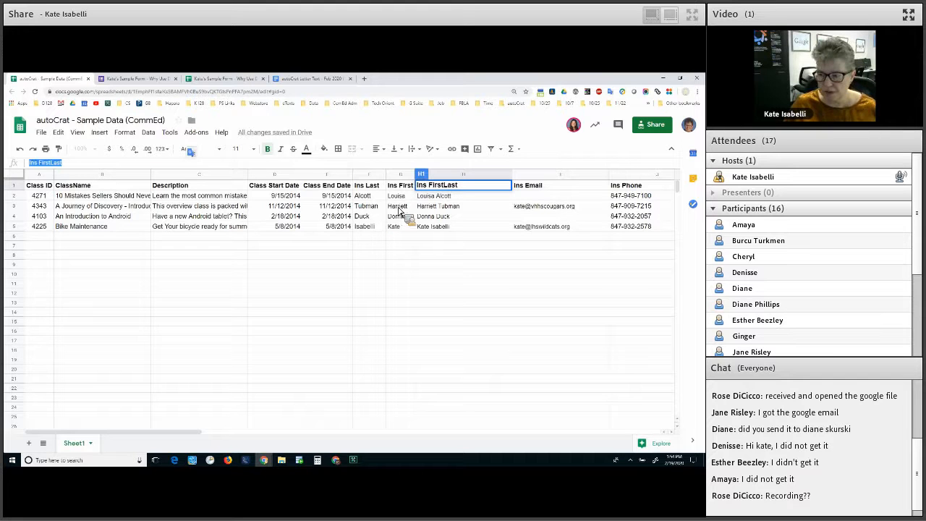
Enter each instructor's e-mail address in cells I2 and I4 of the Ins Email column
{"action": "left_click", "coordinate": [547, 200]}
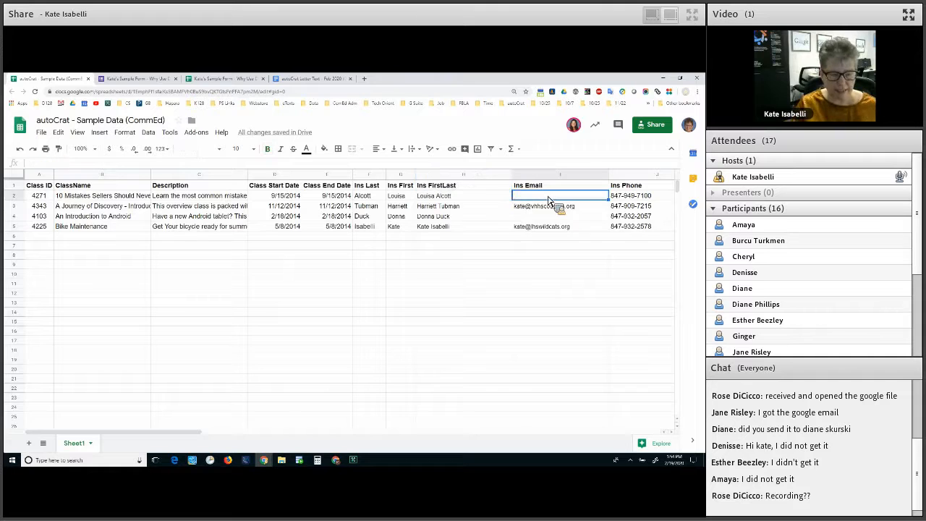
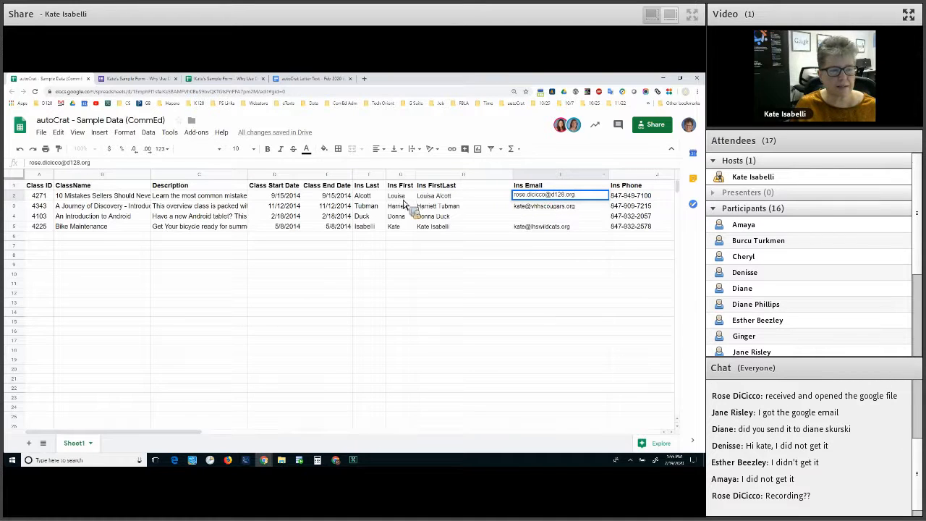
{"action": "left_click", "coordinate": [529, 218]}
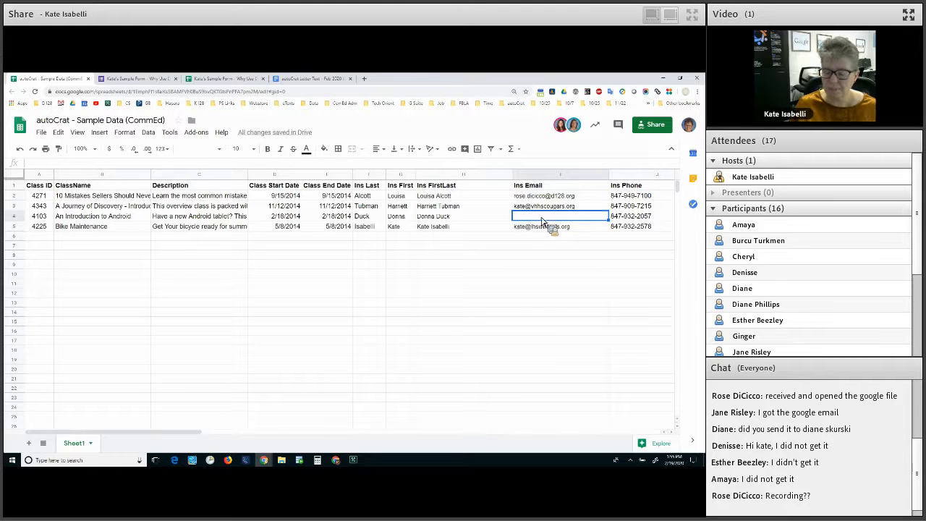
{"action": "type", "text": "sa"}
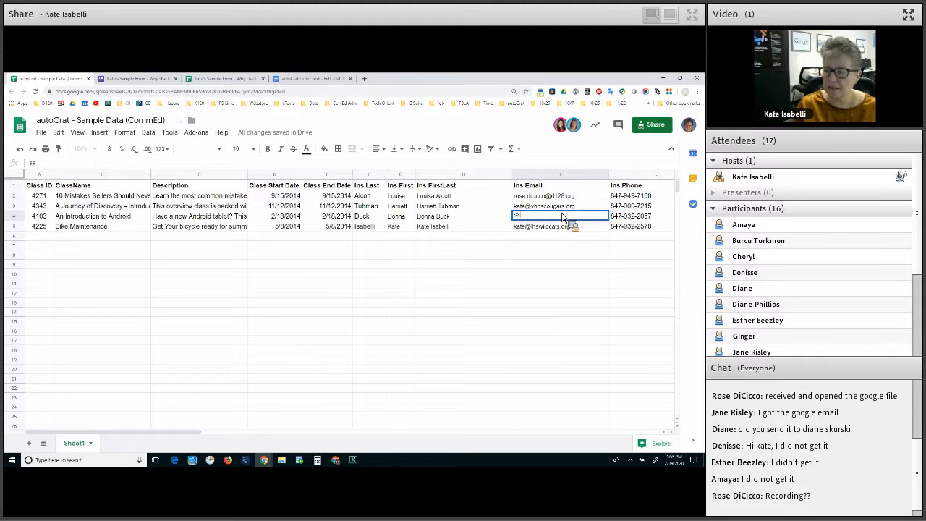
{"action": "key", "text": "BackSpace"}
{"action": "key", "text": "BackSpace"}
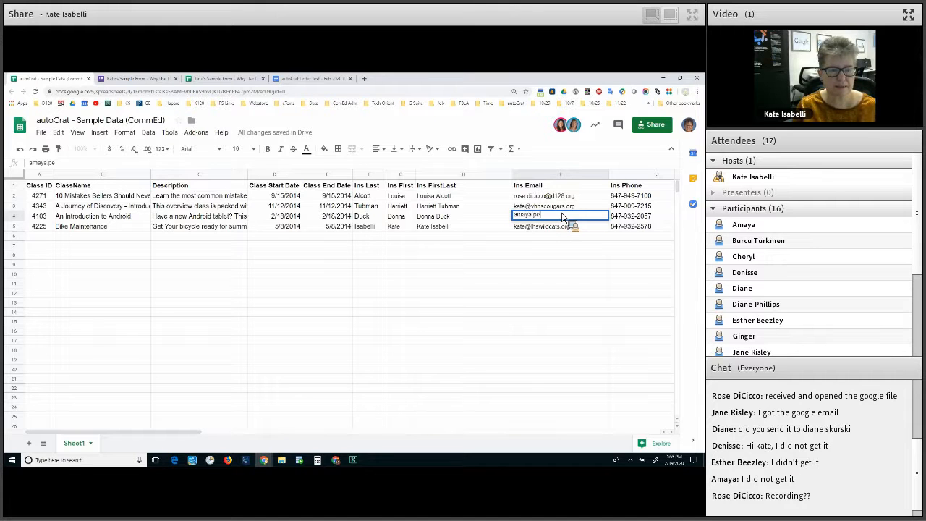
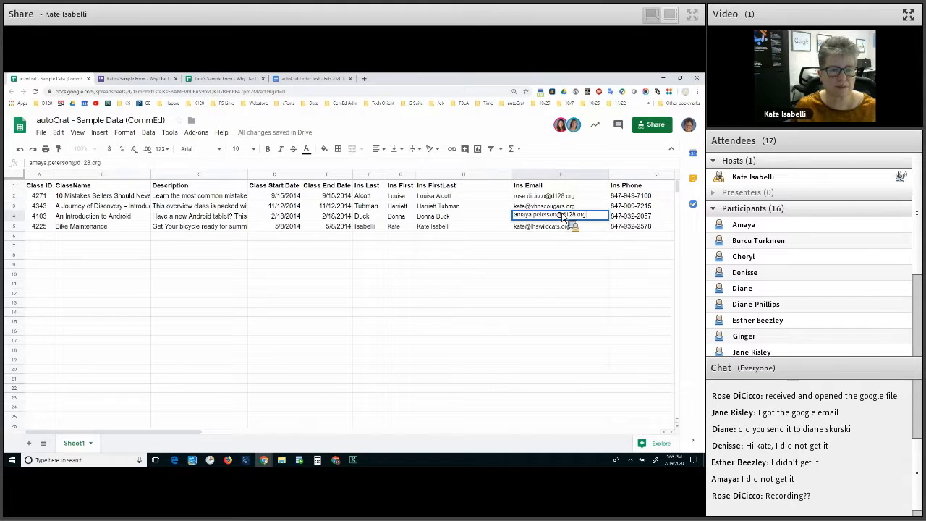
{"action": "key", "text": "Return"}
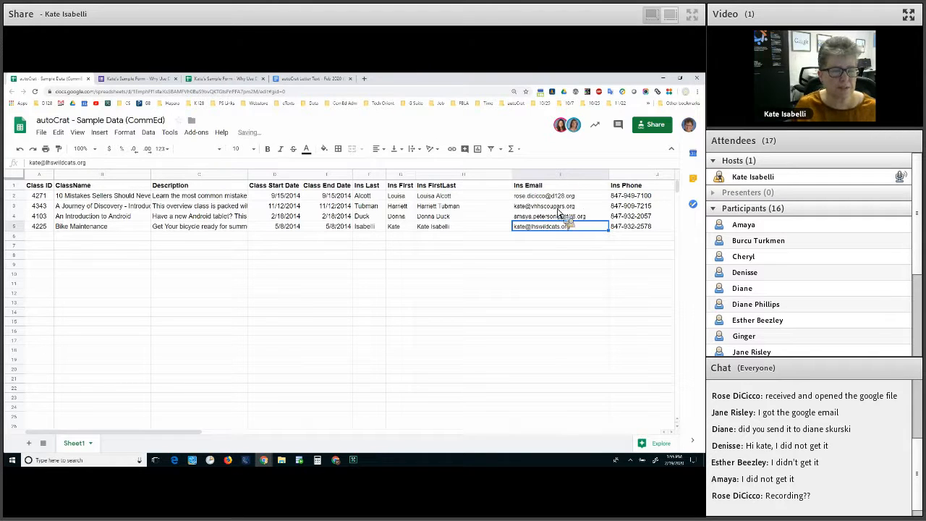
{"action": "left_click", "coordinate": [590, 194]}
Deselect the e-mail cells and bring up the File menu
{"action": "left_click", "coordinate": [203, 321]}
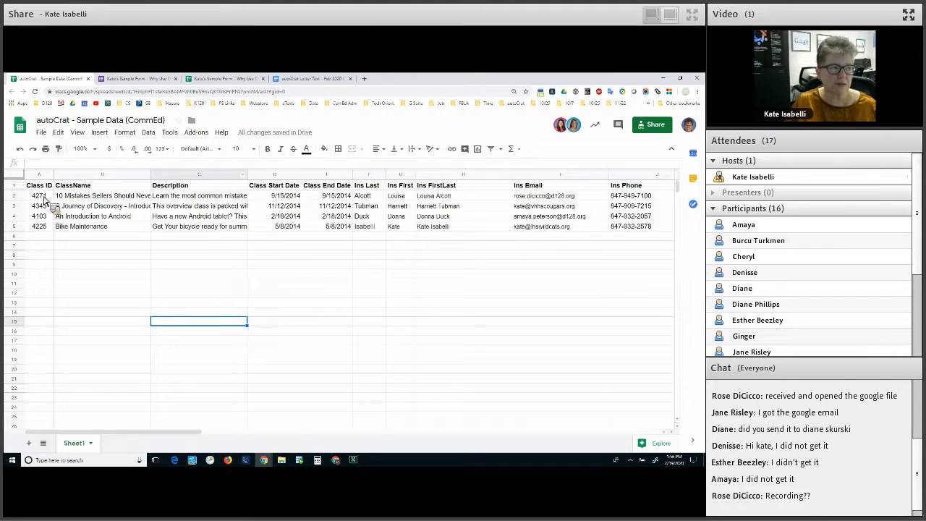
{"action": "left_click", "coordinate": [41, 134]}
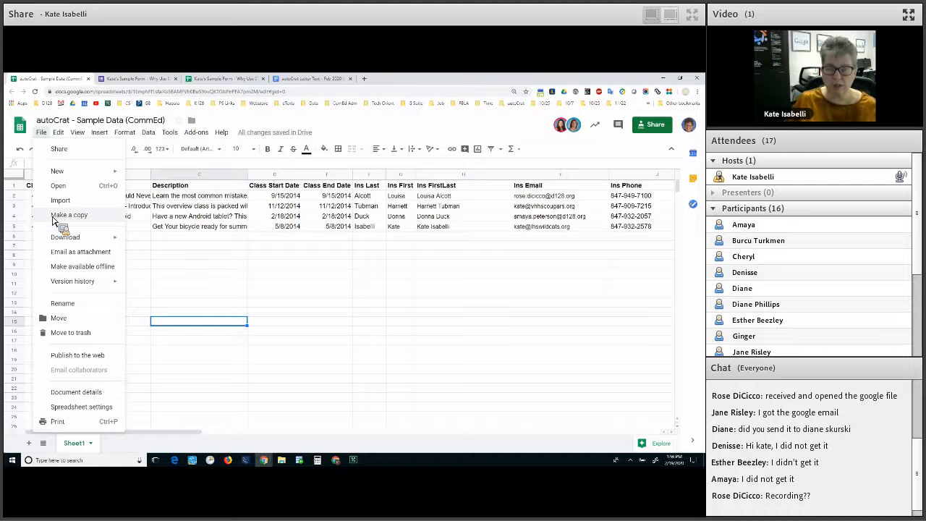
Dismiss the File menu and select B3 to show its full class name
{"action": "left_click", "coordinate": [351, 275]}
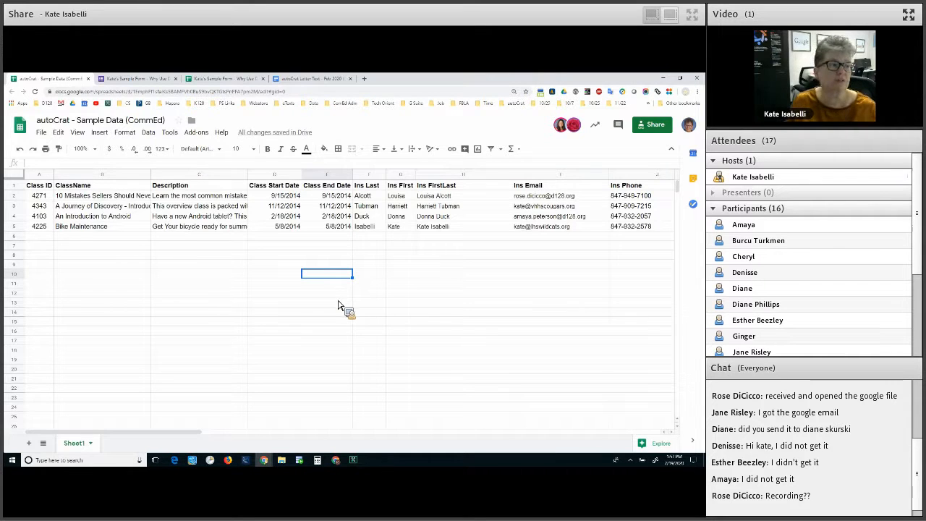
{"action": "left_click", "coordinate": [113, 210]}
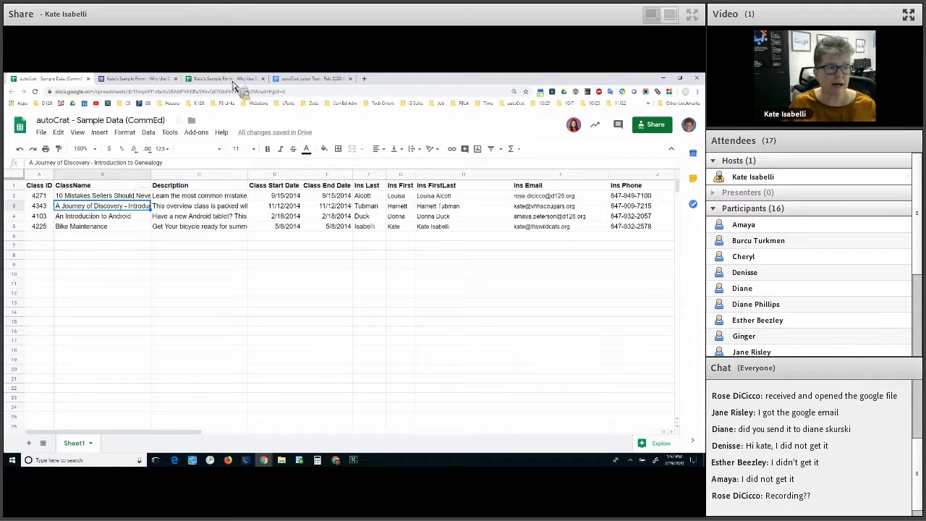
Place the letter template tab beside the data sheet and highlight its <<Ins FirstLast>> merge tag
{"action": "left_click", "coordinate": [298, 79]}
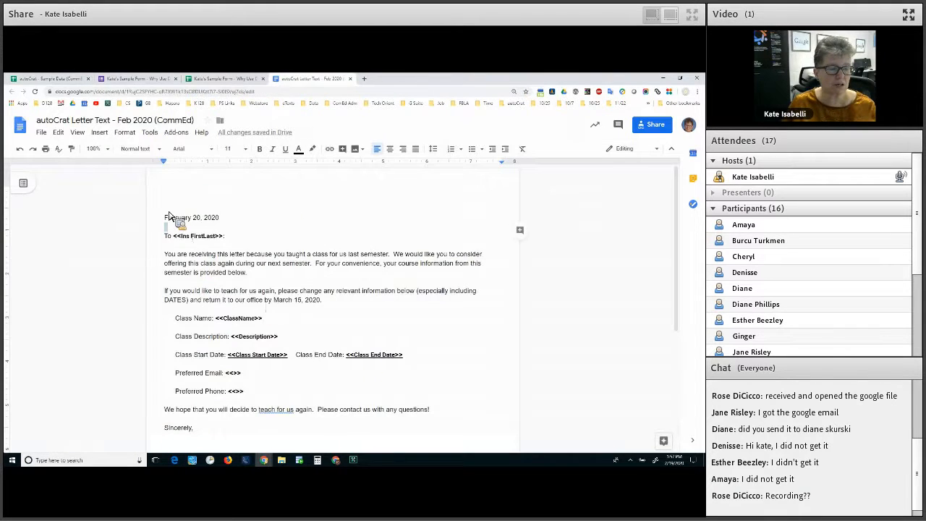
{"action": "left_click_drag", "start_coordinate": [298, 79], "coordinate": [186, 79]}
{"action": "left_click", "coordinate": [187, 239]}
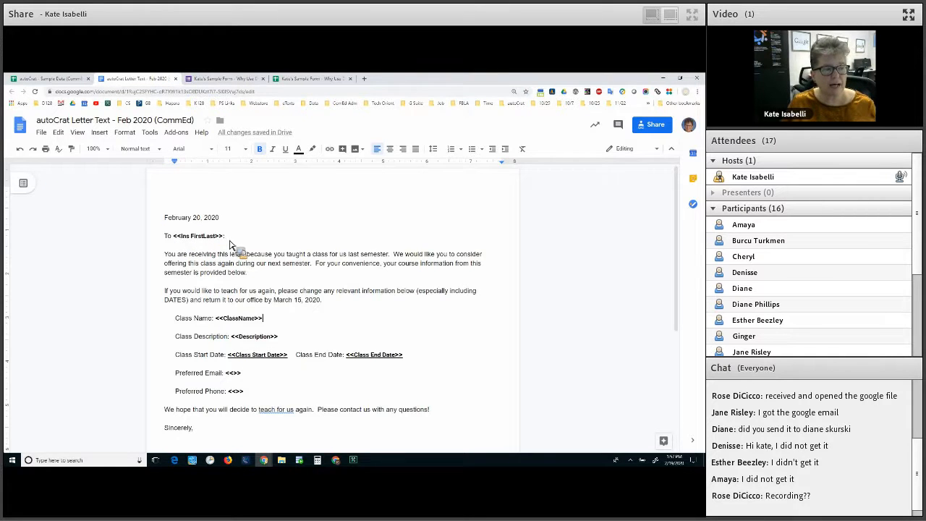
{"action": "left_click_drag", "start_coordinate": [172, 236], "coordinate": [230, 242]}
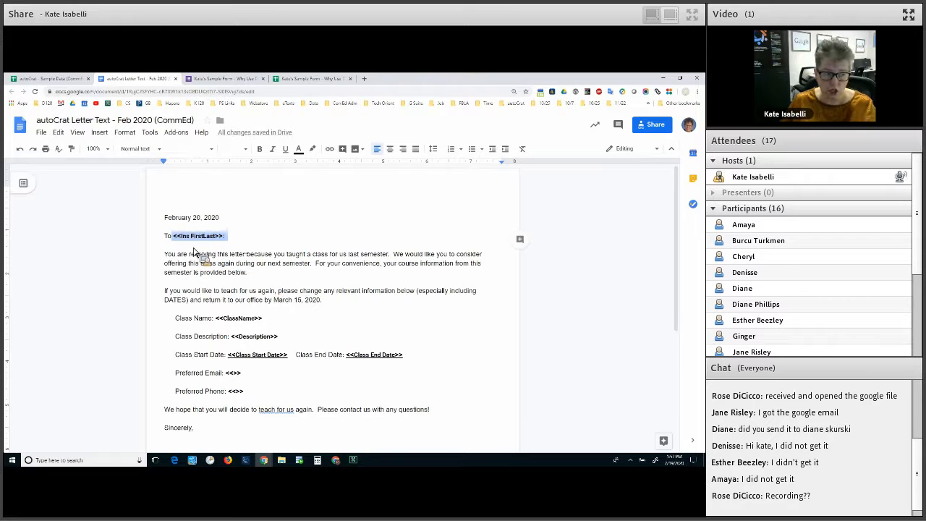
{"action": "left_click", "coordinate": [248, 273]}
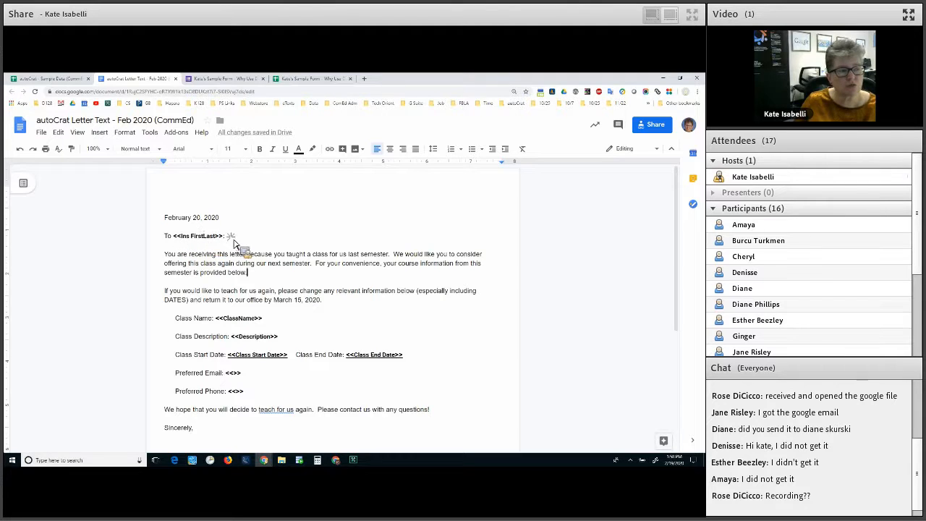
{"action": "left_click_drag", "start_coordinate": [174, 237], "coordinate": [226, 237]}
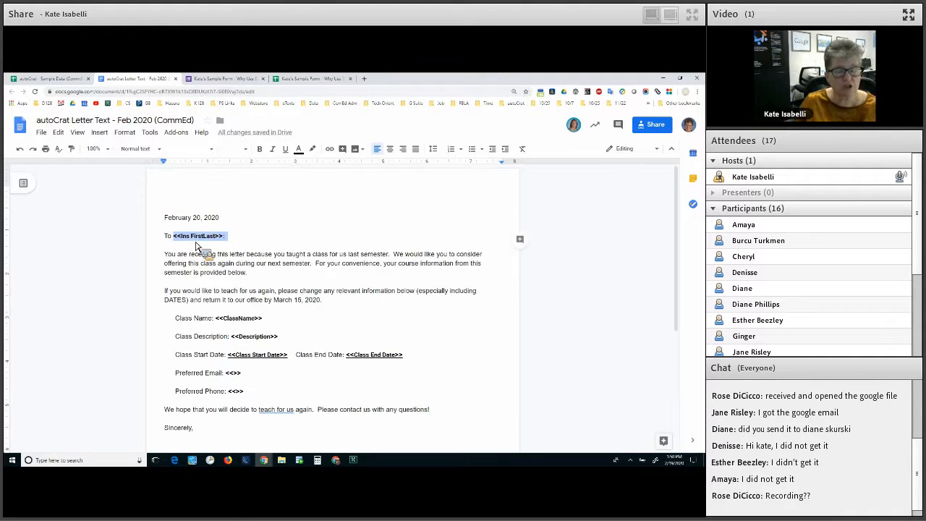
{"action": "left_click", "coordinate": [205, 253]}
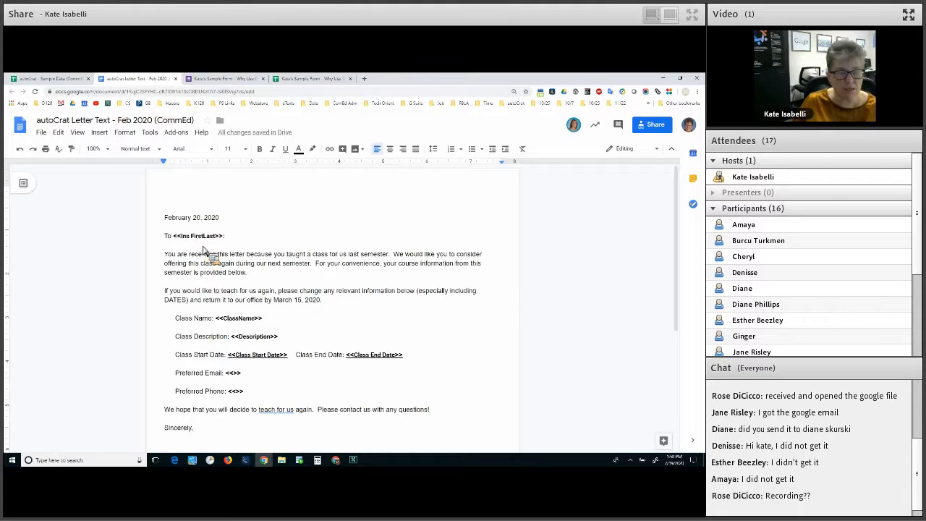
Retype the empty tag after Preferred Email as <<>>, with the caret between the brackets
{"action": "left_click", "coordinate": [236, 373]}
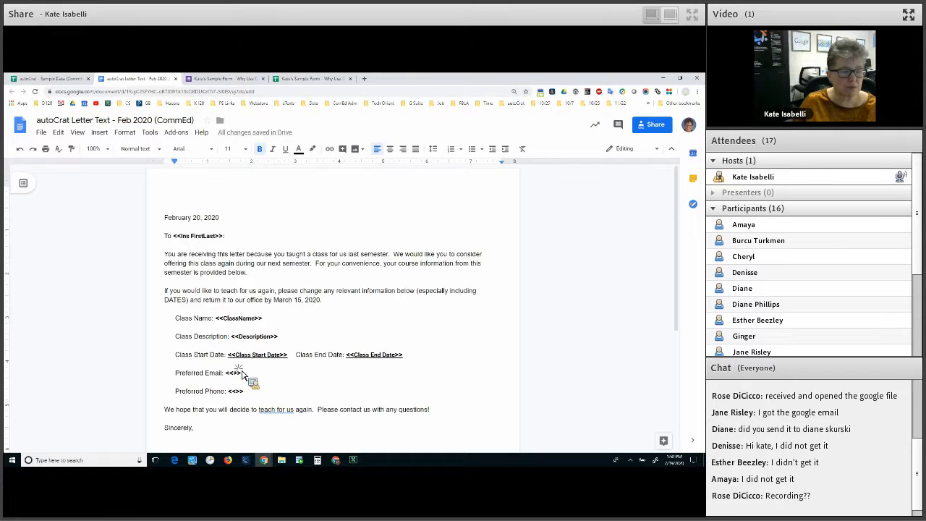
{"action": "key", "text": "Left"}
{"action": "key", "text": "Left"}
{"action": "key", "text": "shift+Right"}
{"action": "key", "text": "shift+Right"}
{"action": "key", "text": "shift+Right"}
{"action": "key", "text": "shift+Home"}
{"action": "key", "text": "shift+End"}
{"action": "type", "text": "<"}
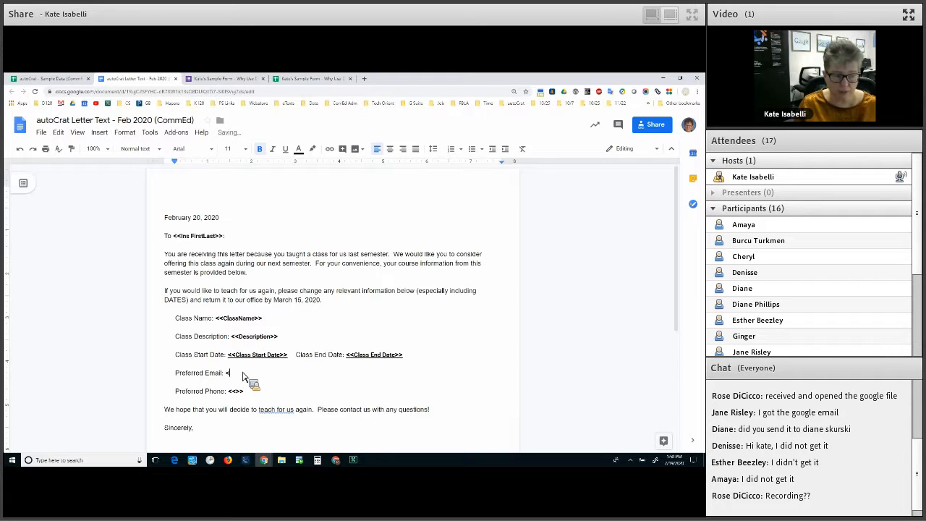
{"action": "type", "text": "<>>"}
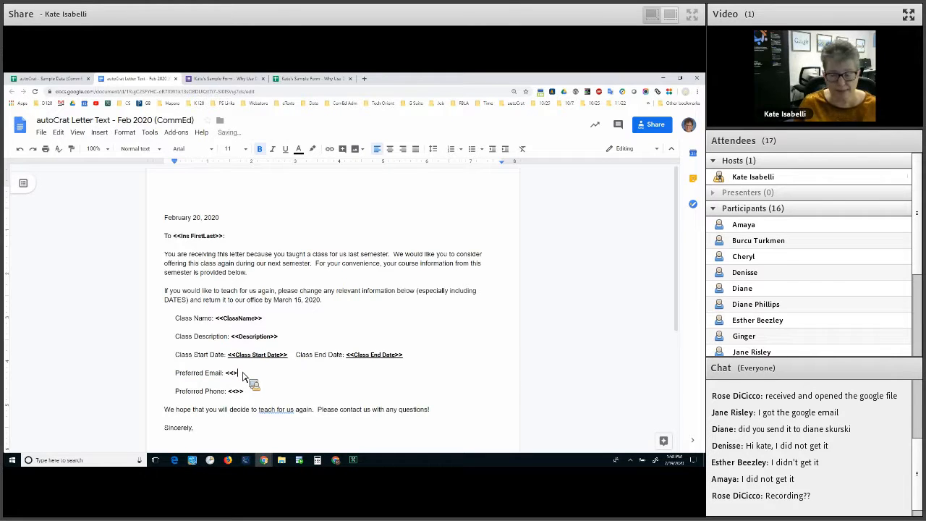
{"action": "key", "text": "Left"}
{"action": "key", "text": "Left"}
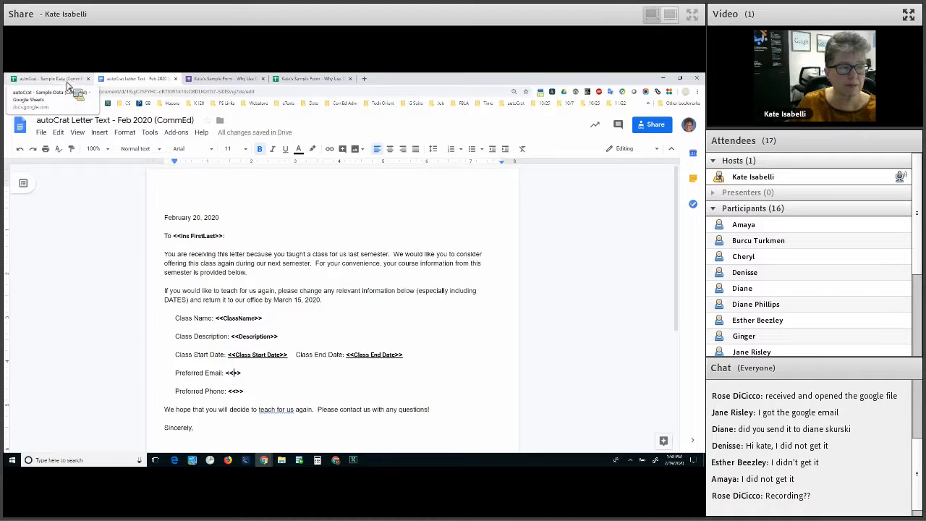
In the sample data sheet, select the Ins Email column heading to copy
{"action": "left_click", "coordinate": [64, 80]}
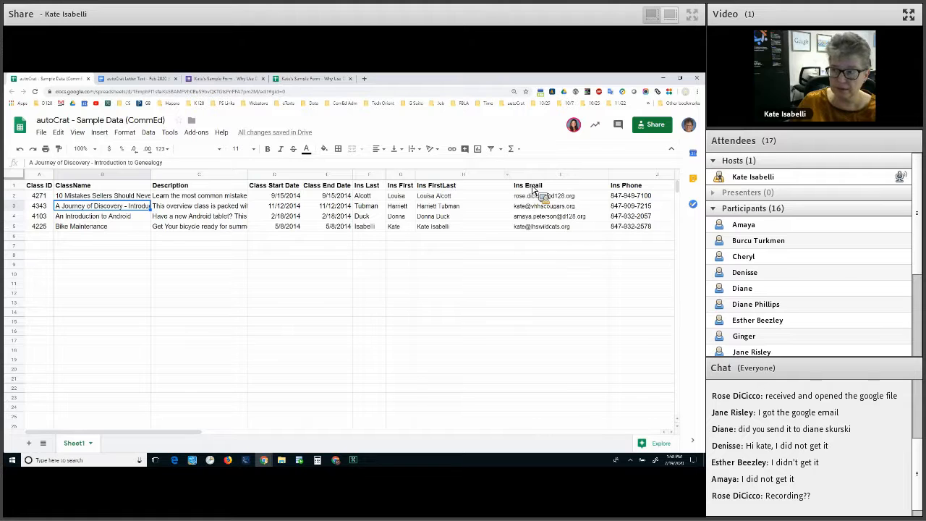
{"action": "left_click", "coordinate": [533, 186]}
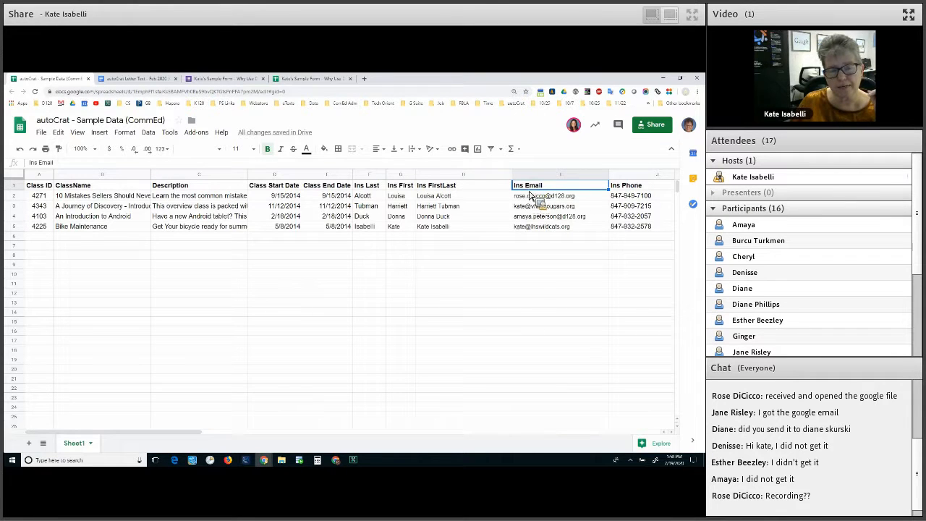
{"action": "left_click", "coordinate": [530, 193]}
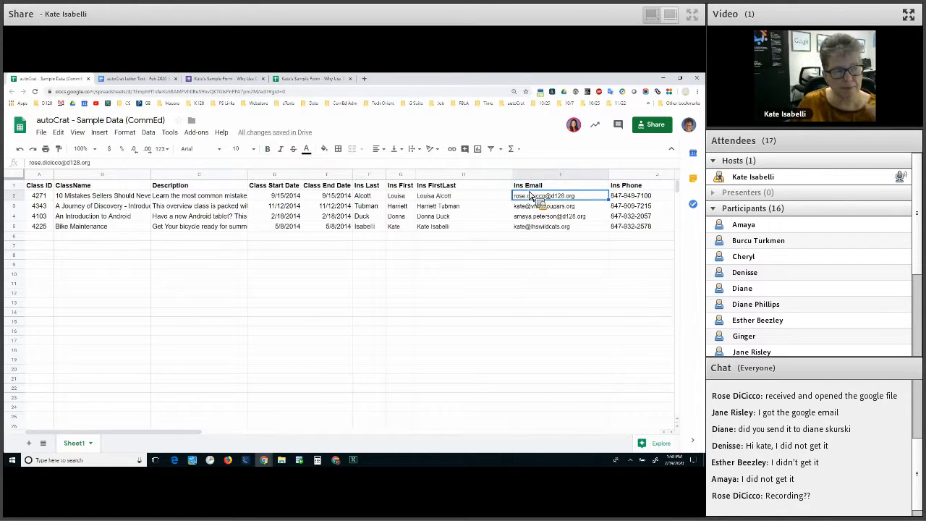
{"action": "left_click", "coordinate": [554, 189]}
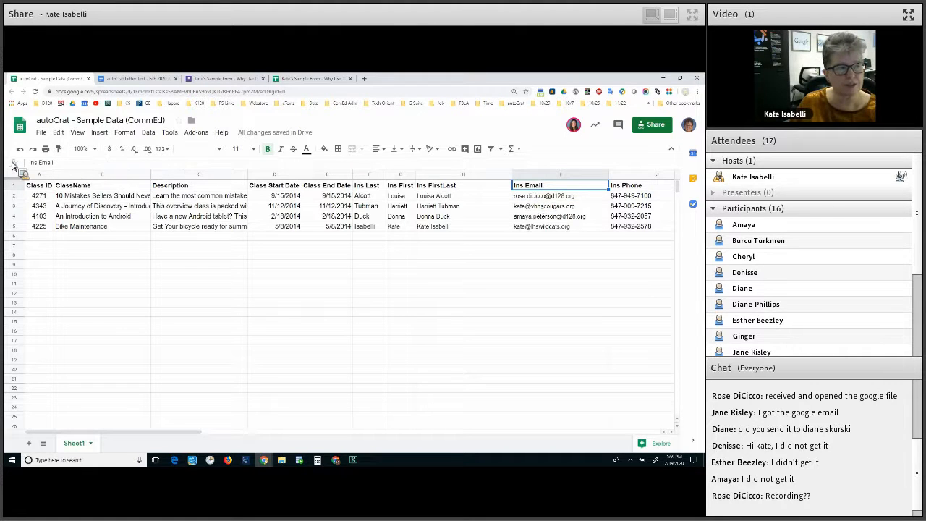
{"action": "type", "text": "In"}
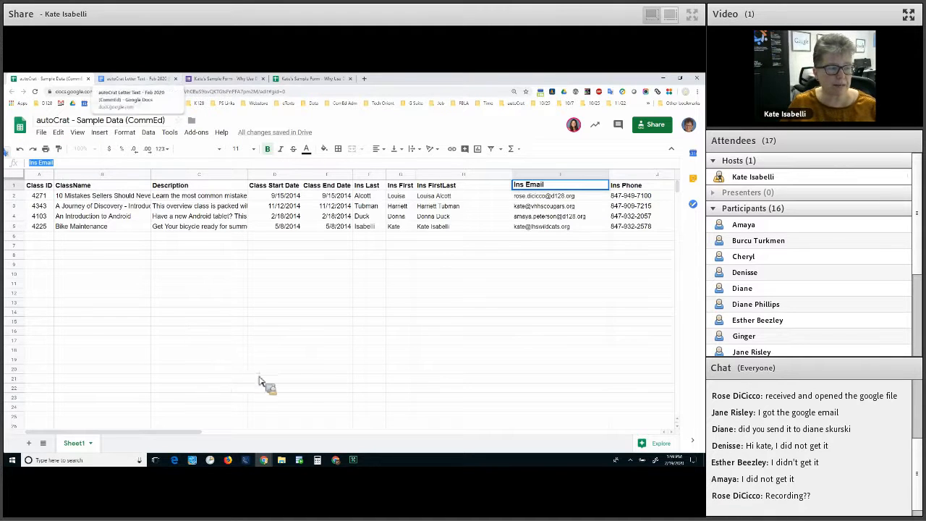
Paste it into the Preferred Email tag so it reads <<Ins Email>>, then return to the sheet
{"action": "left_click", "coordinate": [136, 79]}
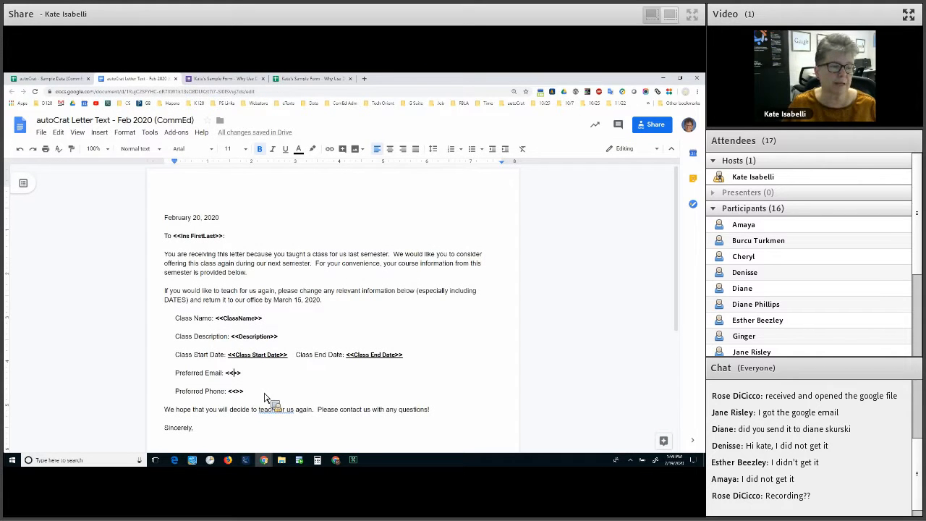
{"action": "key", "text": "ctrl+v"}
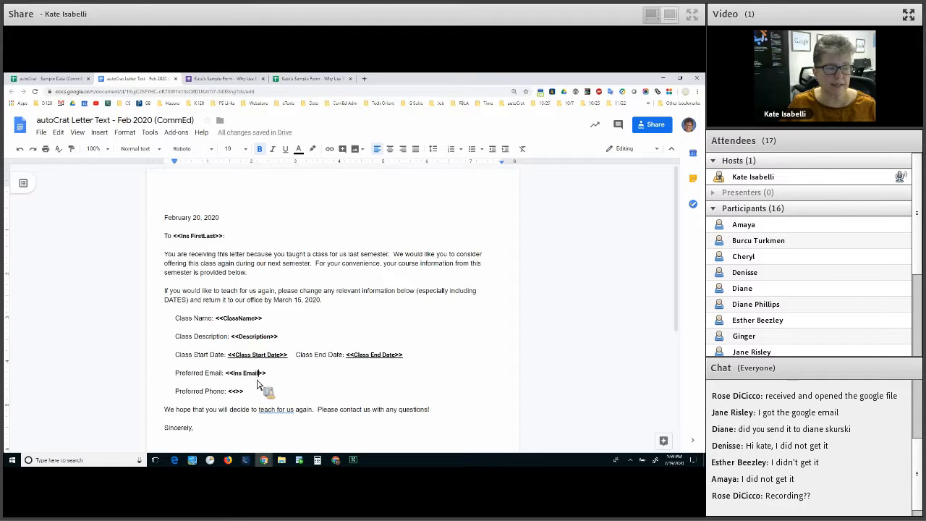
{"action": "left_click_drag", "start_coordinate": [175, 373], "coordinate": [257, 373]}
{"action": "left_click", "coordinate": [234, 372]}
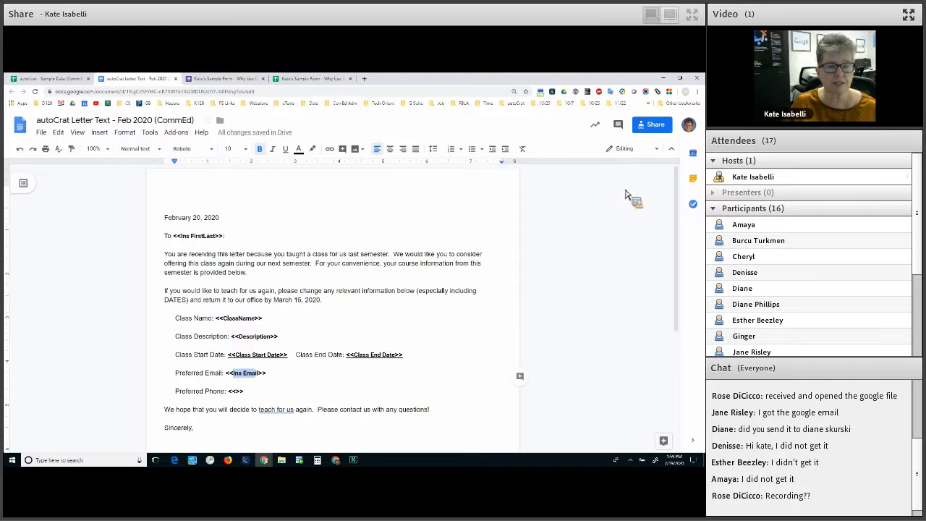
{"action": "left_click", "coordinate": [40, 78]}
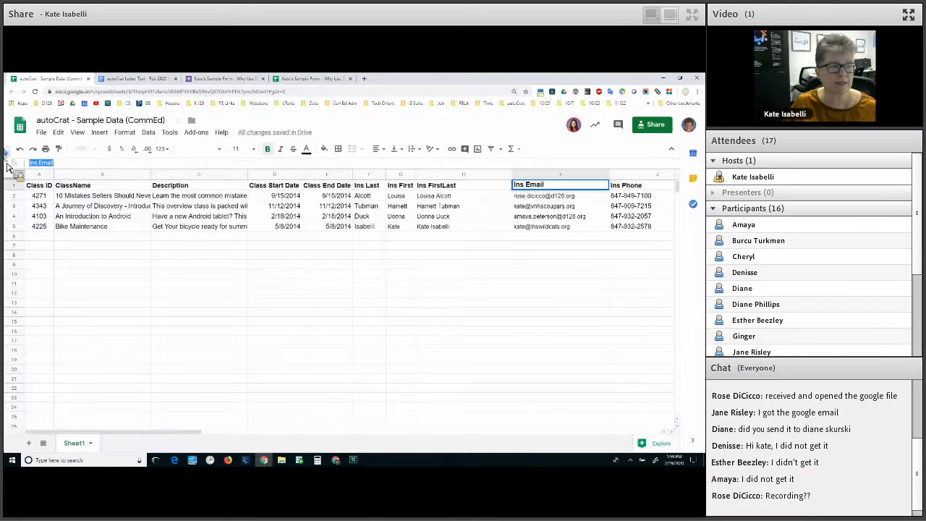
Copy the Ins Phone heading and paste it into the Preferred Phone tag as <<Ins Phone>>
{"action": "key", "text": "Tab"}
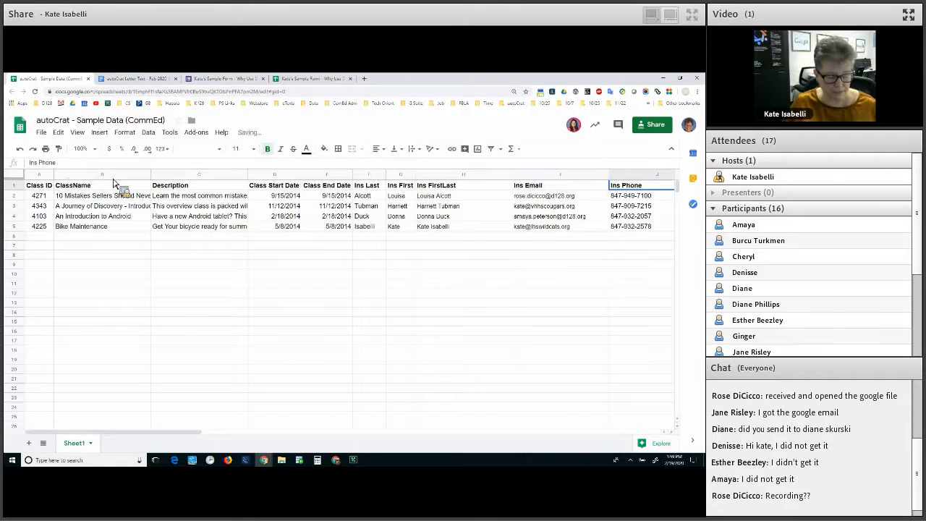
{"action": "left_click_drag", "start_coordinate": [29, 163], "coordinate": [113, 181]}
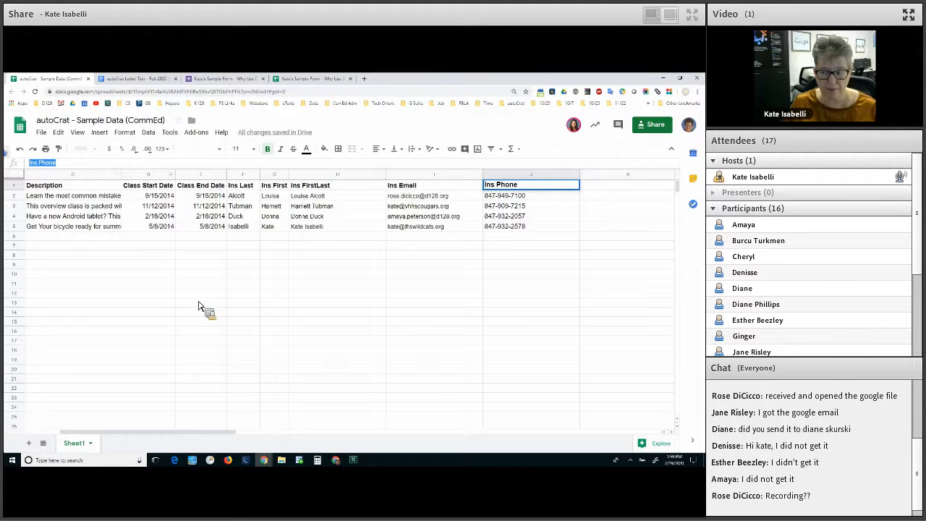
{"action": "key", "text": "ctrl+Tab"}
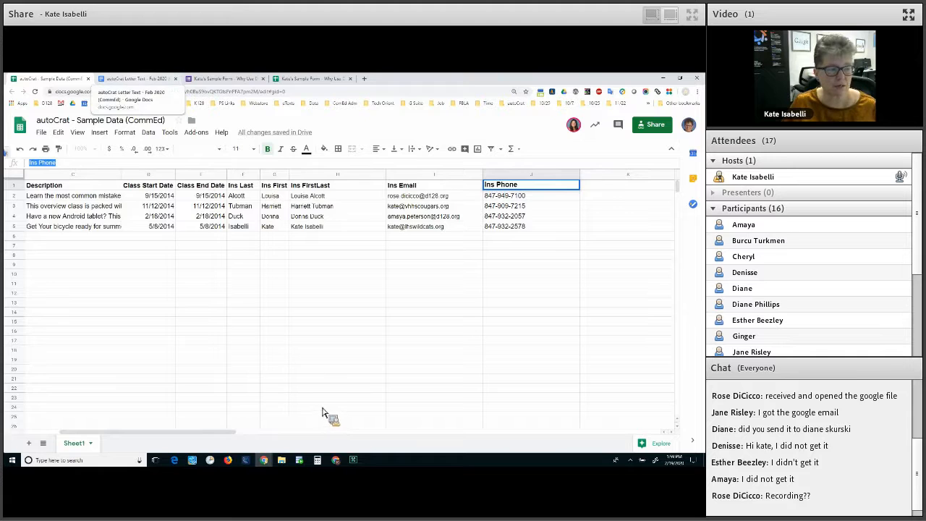
{"action": "left_click", "coordinate": [323, 393]}
{"action": "key", "text": "ctrl+v"}
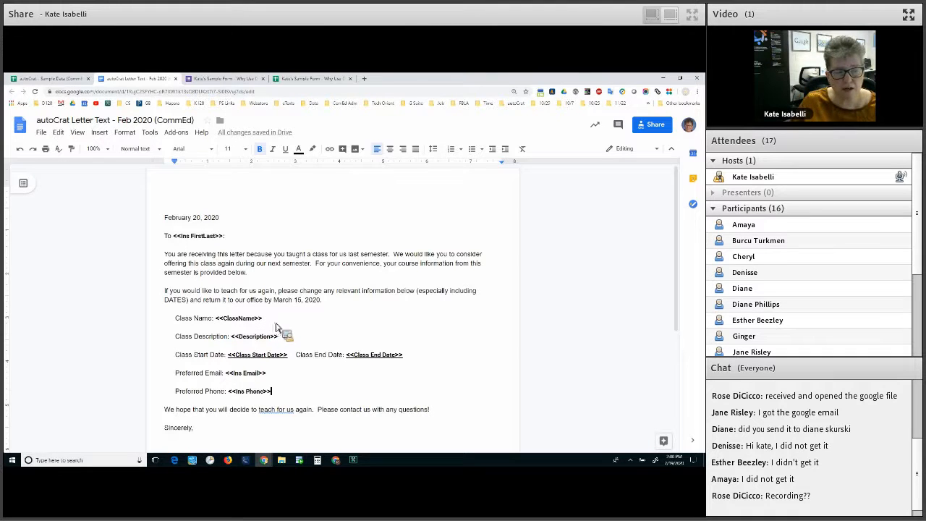
{"action": "left_click_drag", "start_coordinate": [216, 318], "coordinate": [291, 358]}
Review the Class Start Date and Ins Phone merge tags, then go back to the sample data spreadsheet
{"action": "mouse_move", "coordinate": [226, 355]}
{"action": "left_mouse_down"}
{"action": "mouse_move", "coordinate": [289, 356]}
{"action": "mouse_move", "coordinate": [289, 391]}
{"action": "left_mouse_up"}
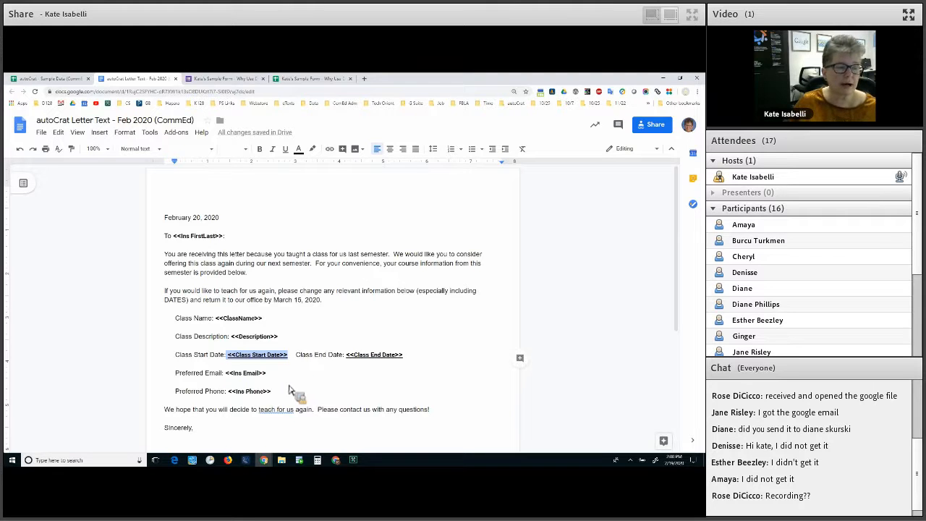
{"action": "left_click", "coordinate": [290, 387]}
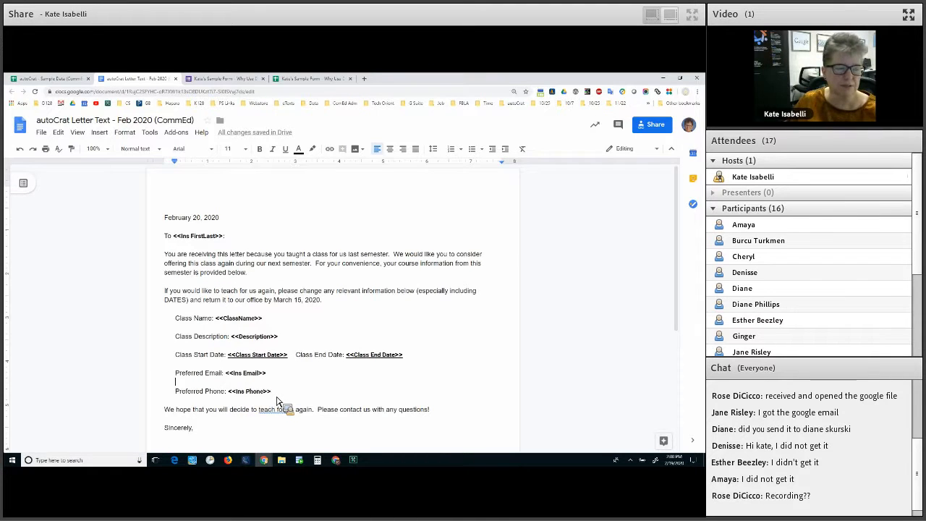
{"action": "left_click_drag", "start_coordinate": [228, 392], "coordinate": [275, 395]}
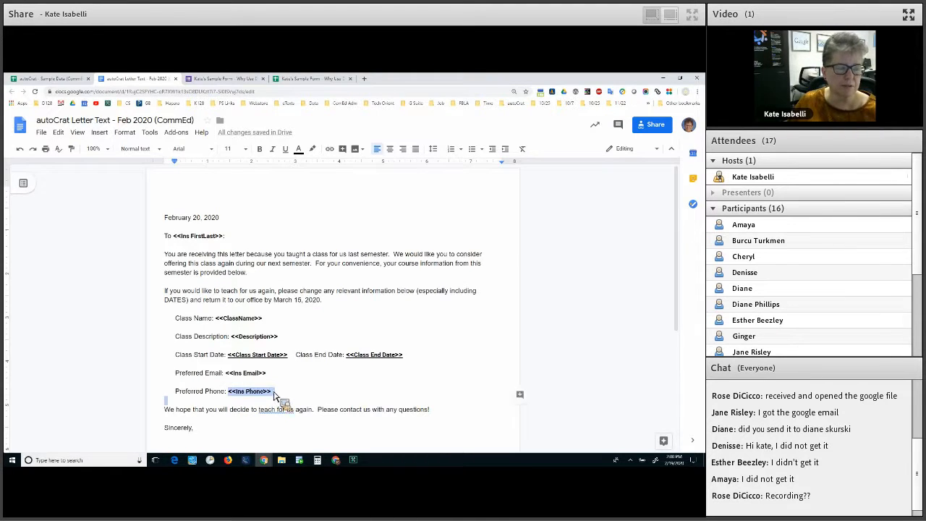
{"action": "left_click", "coordinate": [233, 279]}
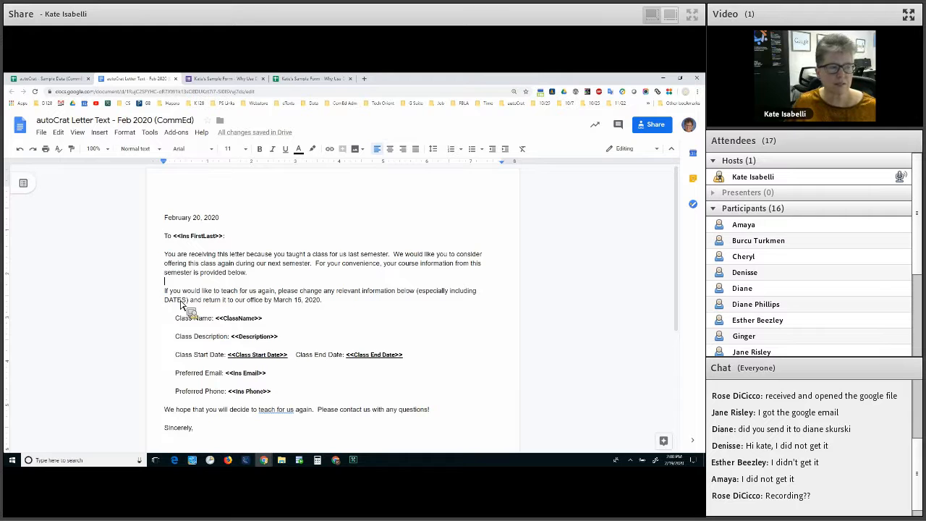
{"action": "key", "text": "ctrl+1"}
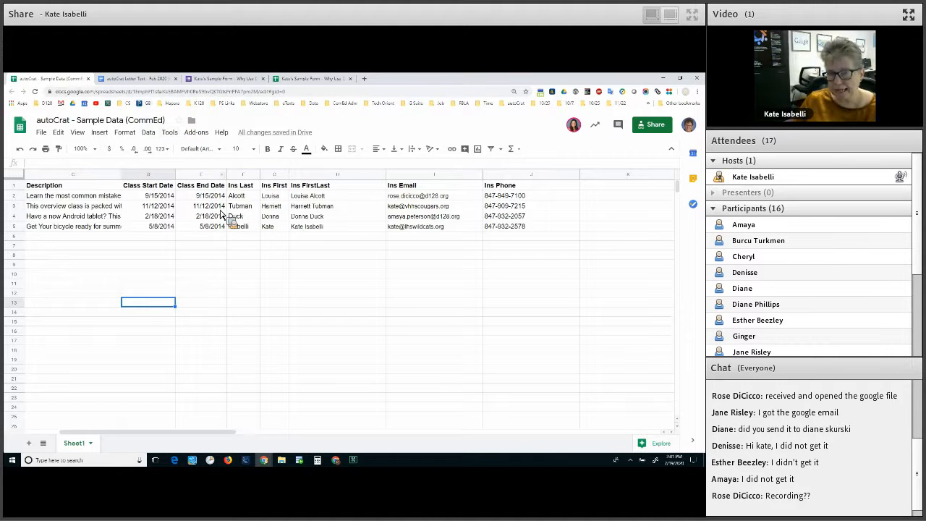
{"action": "left_click", "coordinate": [220, 209]}
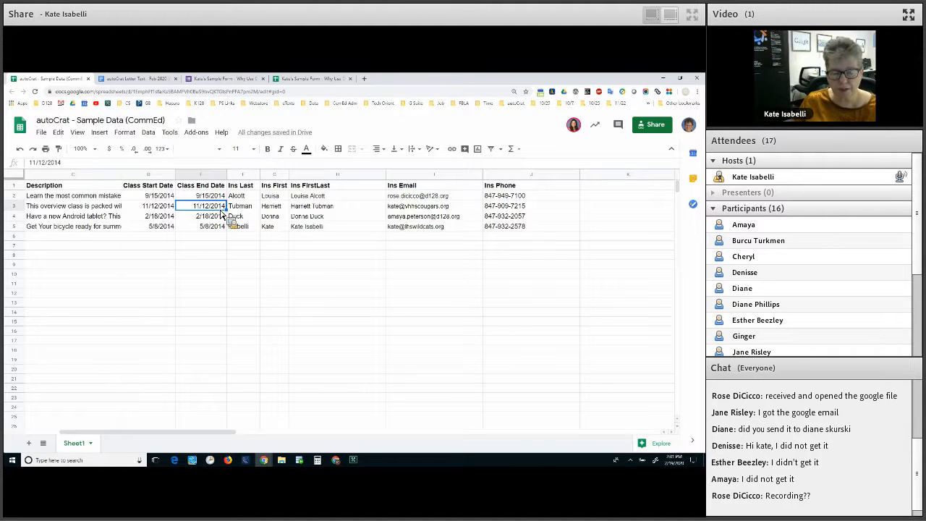
{"action": "left_click", "coordinate": [196, 132]}
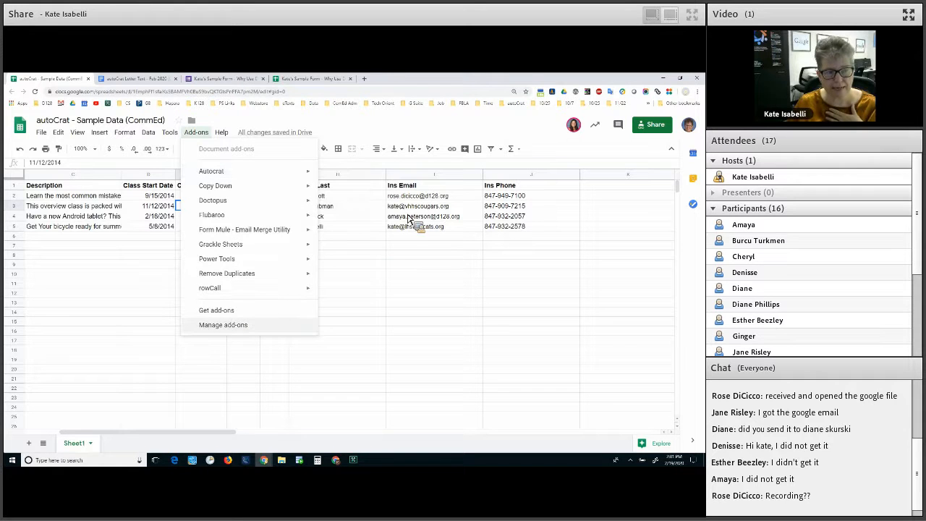
{"action": "left_click", "coordinate": [216, 310]}
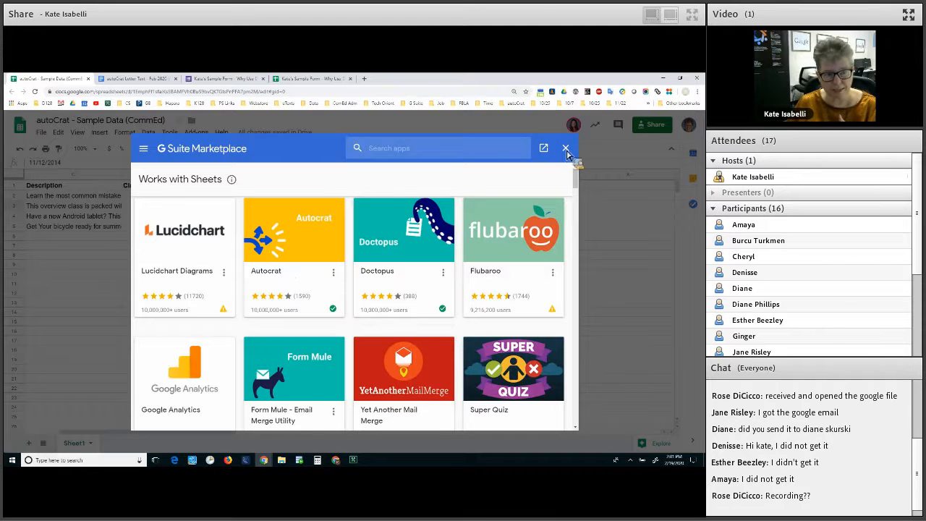
{"action": "left_click", "coordinate": [449, 148]}
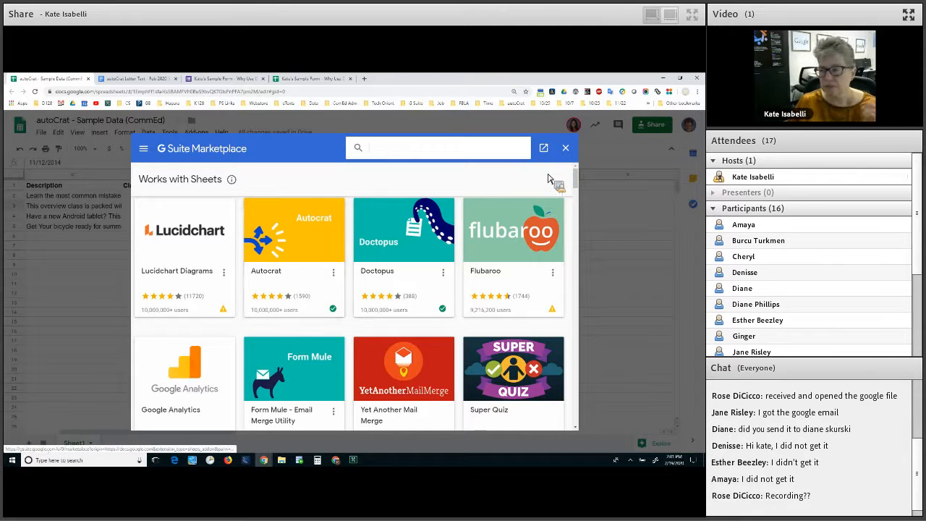
{"action": "left_click", "coordinate": [565, 149]}
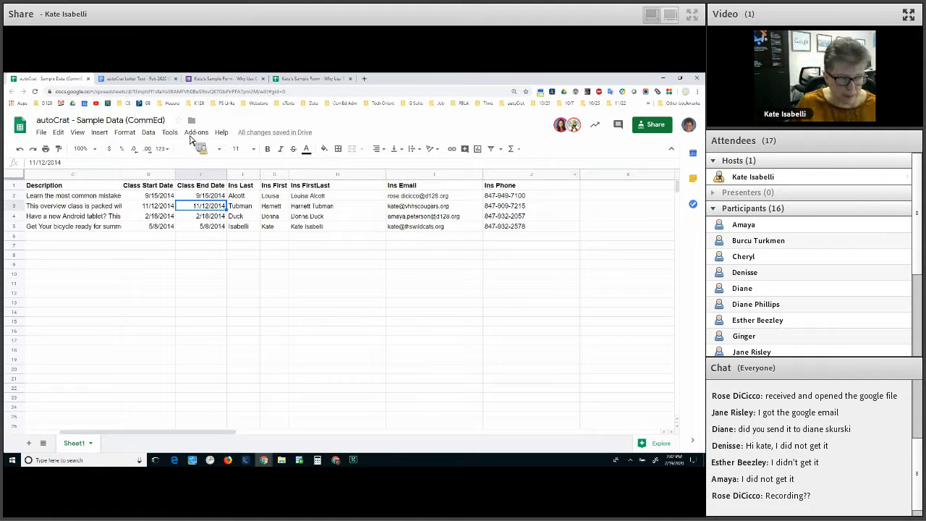
{"action": "key", "text": "Down"}
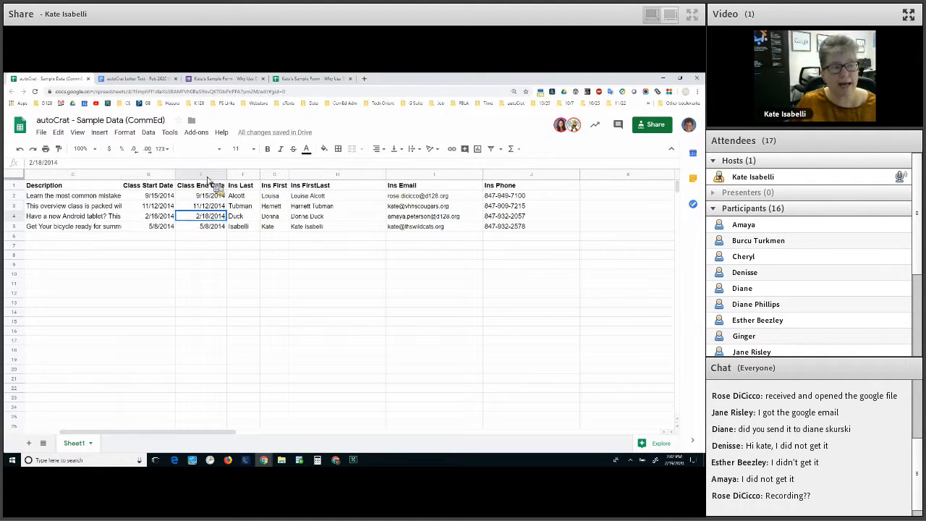
Launch autoCrat from the Add-ons menu
{"action": "left_click", "coordinate": [196, 132]}
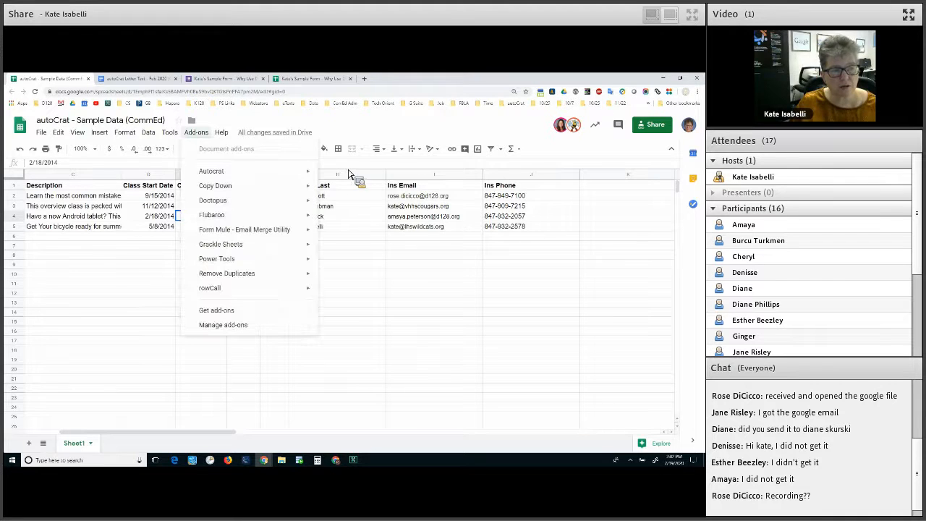
{"action": "mouse_move", "coordinate": [250, 171]}
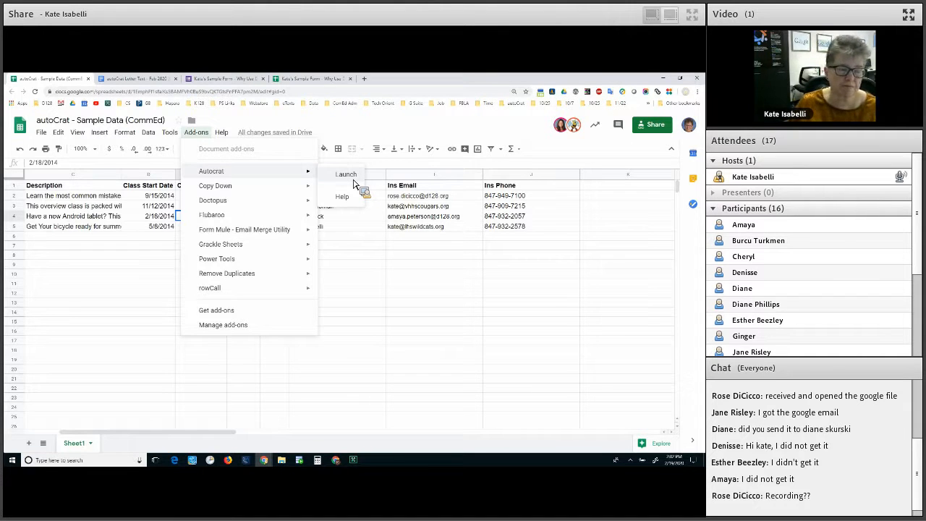
{"action": "left_click", "coordinate": [353, 181]}
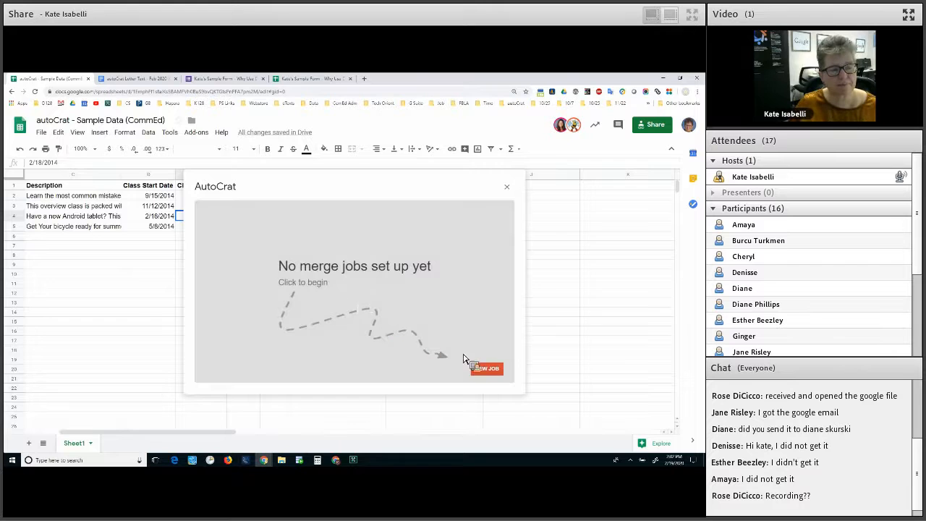
Create a new autoCrat merge job named 'Example' and advance to template selection
{"action": "left_click", "coordinate": [501, 371]}
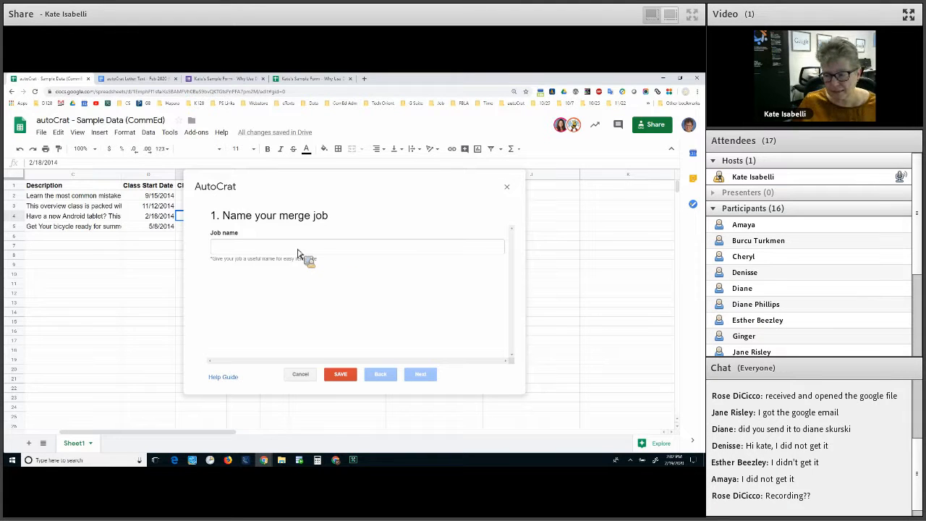
{"action": "left_click", "coordinate": [297, 250]}
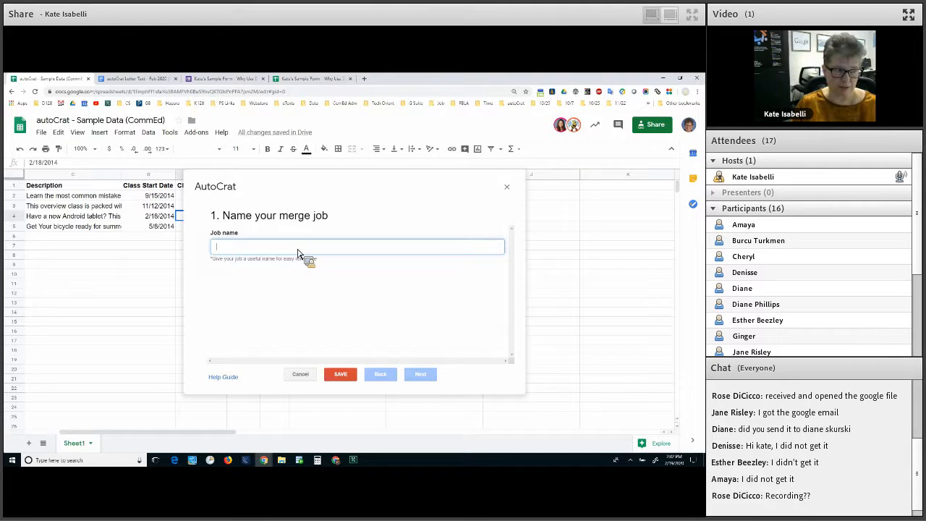
{"action": "type", "text": "Ex"}
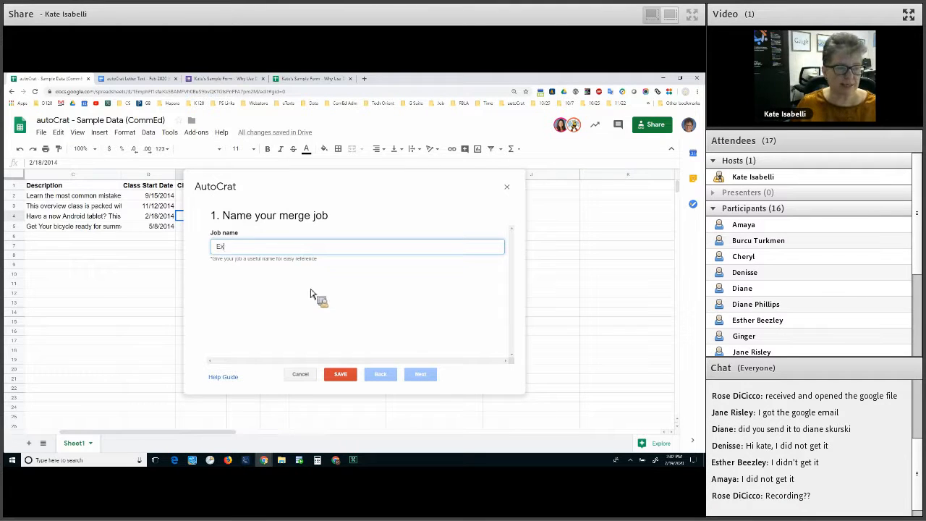
{"action": "type", "text": "ample"}
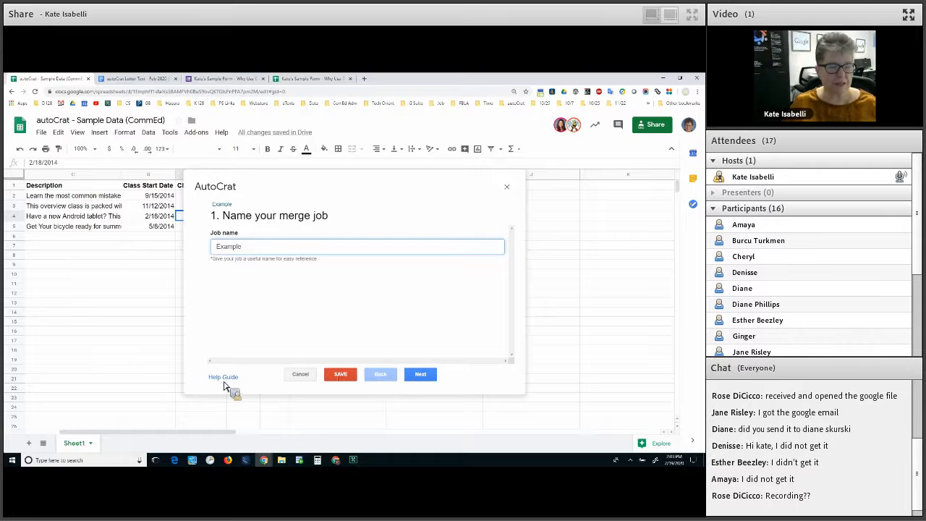
{"action": "left_click", "coordinate": [426, 384]}
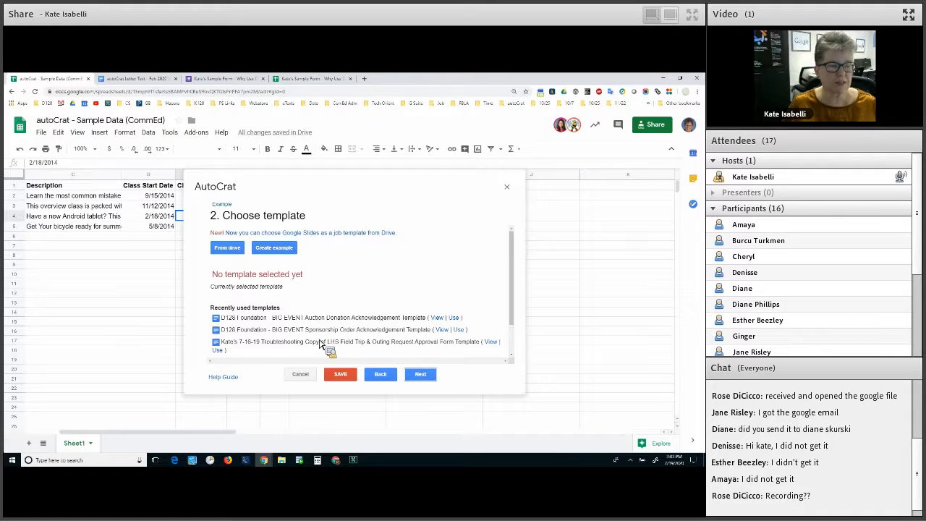
Pick 'autoCrat Letter Text - Feb 2020 (CommEd)' from Drive as the template and proceed
{"action": "left_click", "coordinate": [227, 248]}
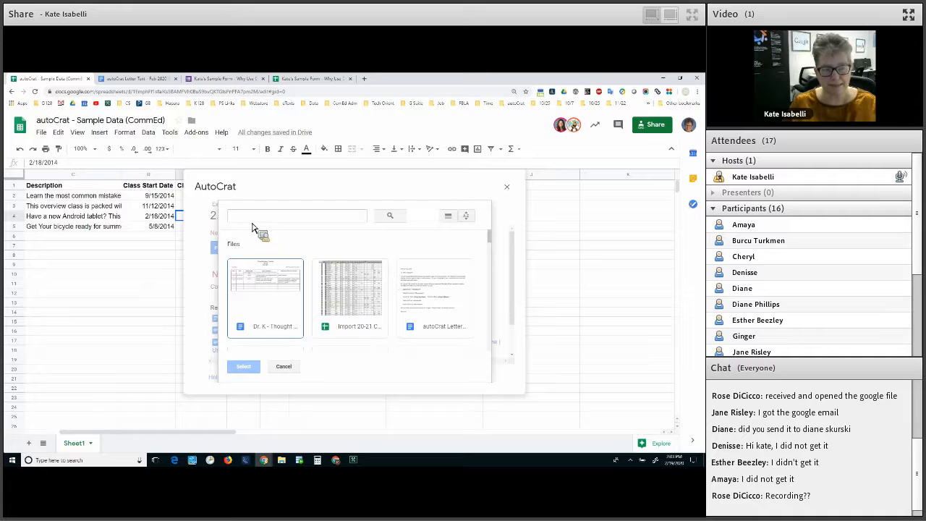
{"action": "left_click", "coordinate": [441, 299]}
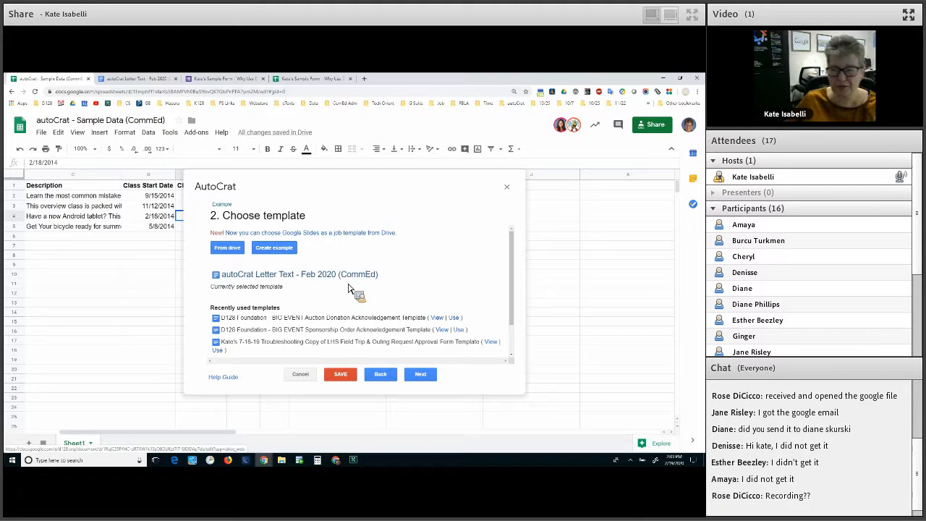
{"action": "left_click", "coordinate": [423, 376]}
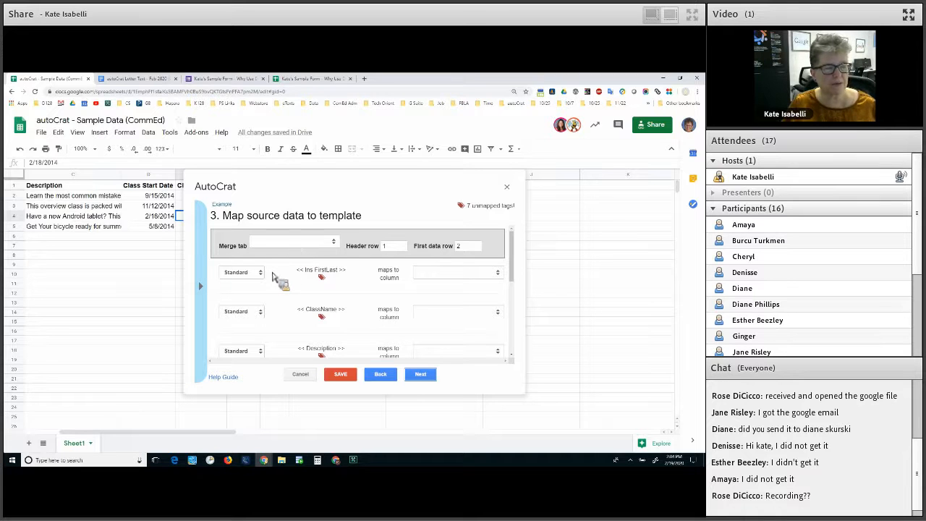
Use Sheet1 as the source and confirm each tag, including Ins Phone, maps to its matching column
{"action": "left_click", "coordinate": [294, 242]}
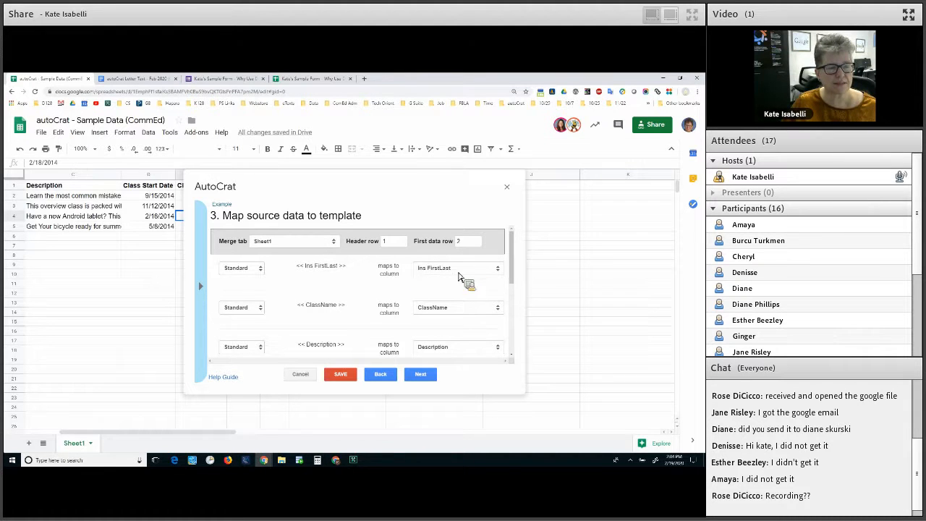
{"action": "left_click_drag", "start_coordinate": [304, 265], "coordinate": [336, 266]}
{"action": "left_click_drag", "start_coordinate": [308, 309], "coordinate": [463, 318]}
{"action": "left_click_drag", "start_coordinate": [304, 305], "coordinate": [341, 305]}
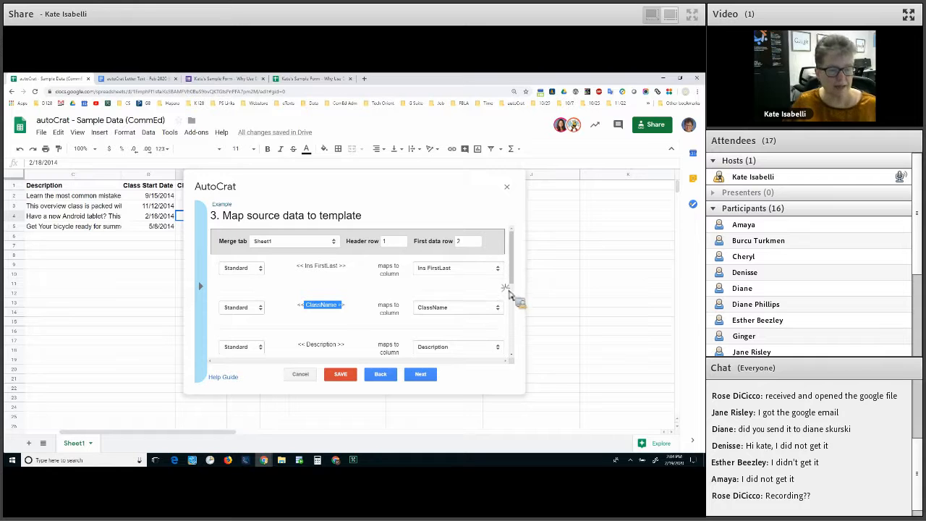
{"action": "left_click_drag", "start_coordinate": [511, 292], "coordinate": [496, 324]}
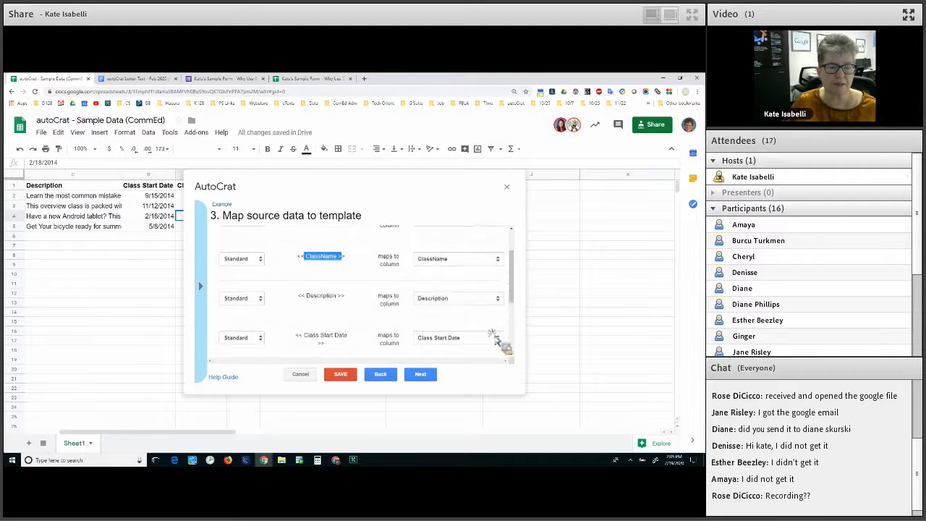
{"action": "scroll", "coordinate": [362, 340], "scroll_direction": "down", "scroll_amount": 5}
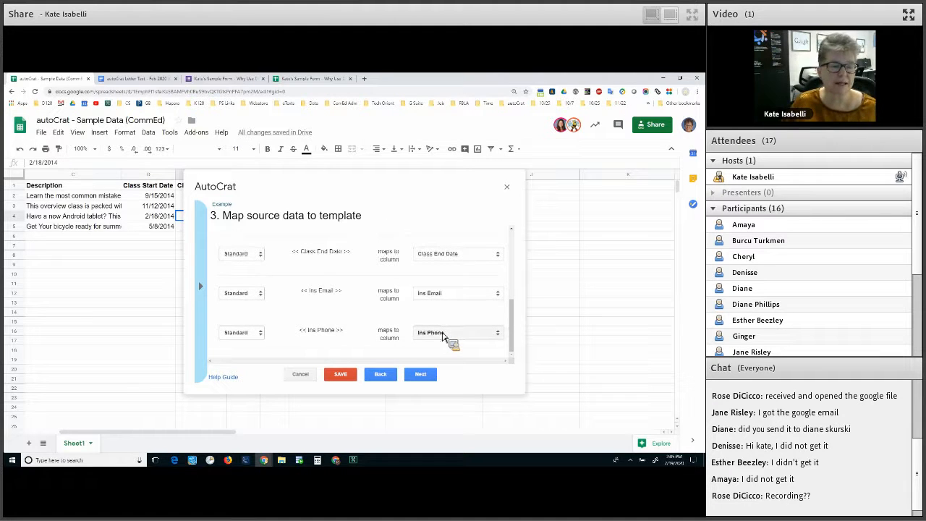
{"action": "left_click", "coordinate": [449, 335]}
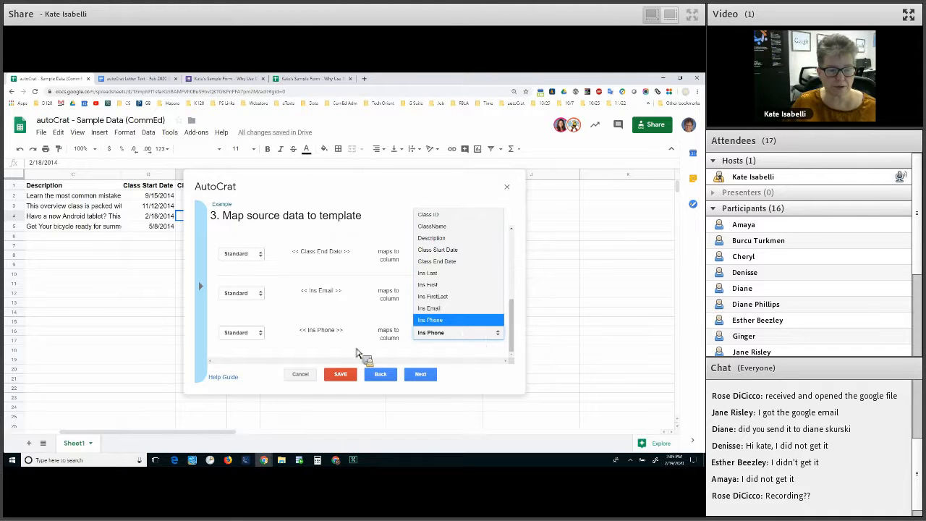
{"action": "left_click", "coordinate": [426, 377]}
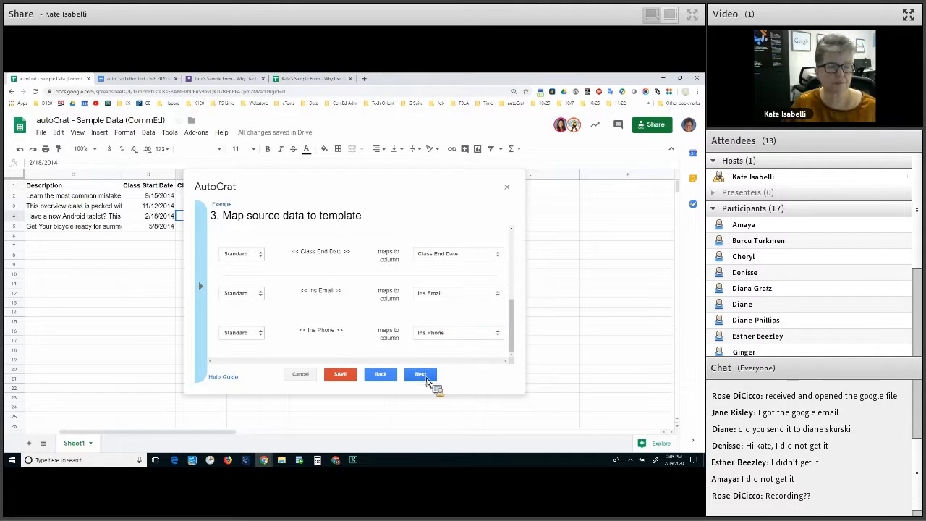
In File settings, enter 'CommEd Fall 2020 Semester' as the merged file name
{"action": "left_click", "coordinate": [422, 375]}
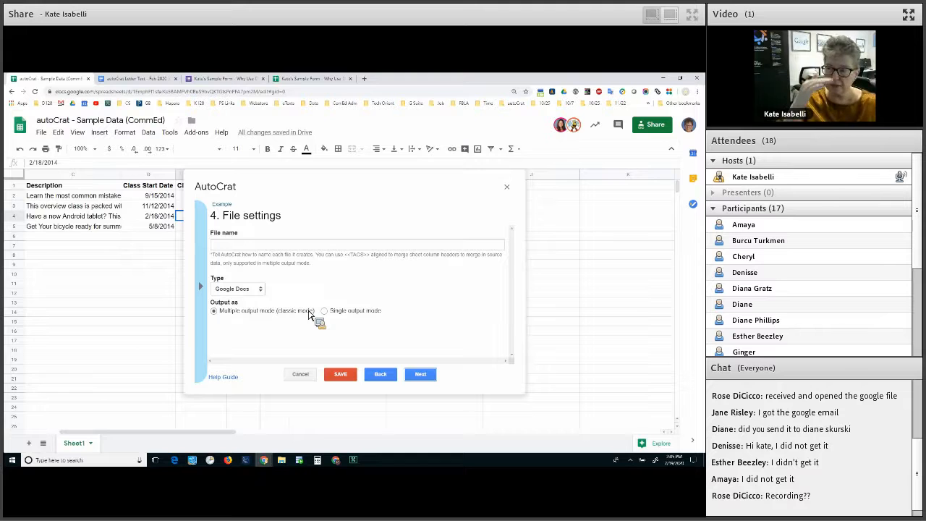
{"action": "left_click", "coordinate": [288, 243]}
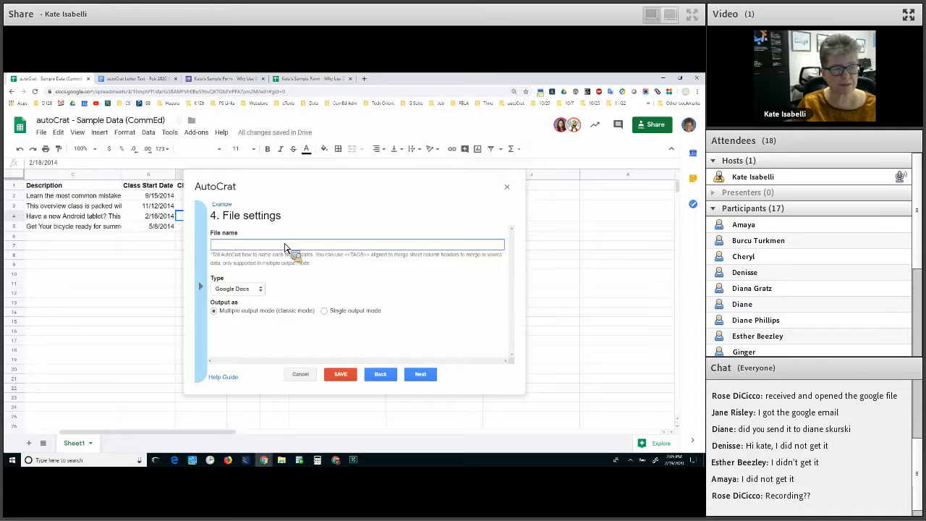
{"action": "type", "text": "CommEd"}
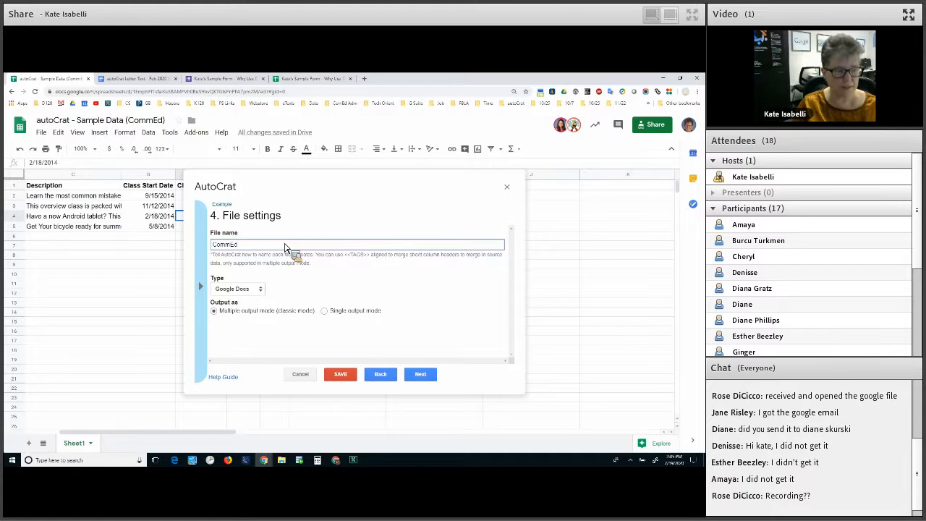
{"action": "type", "text": " Fall 2020"}
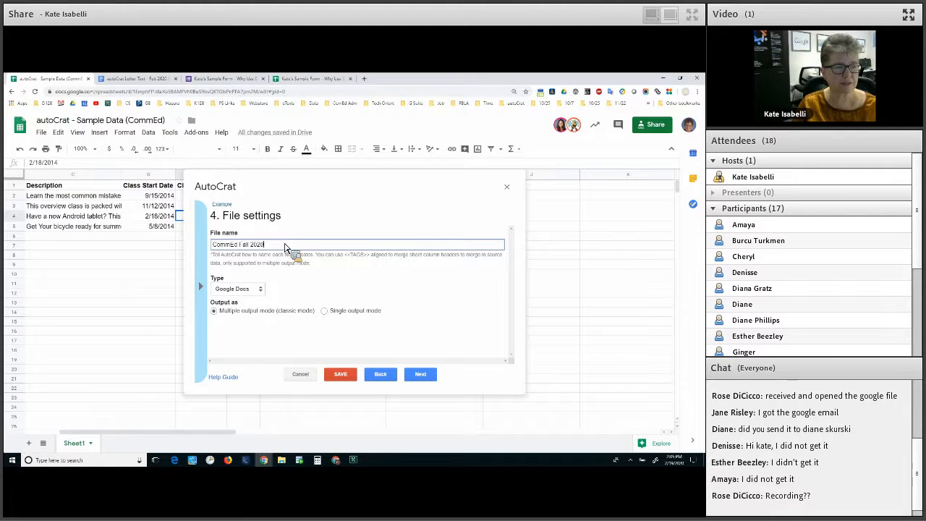
{"action": "type", "text": " Semes"}
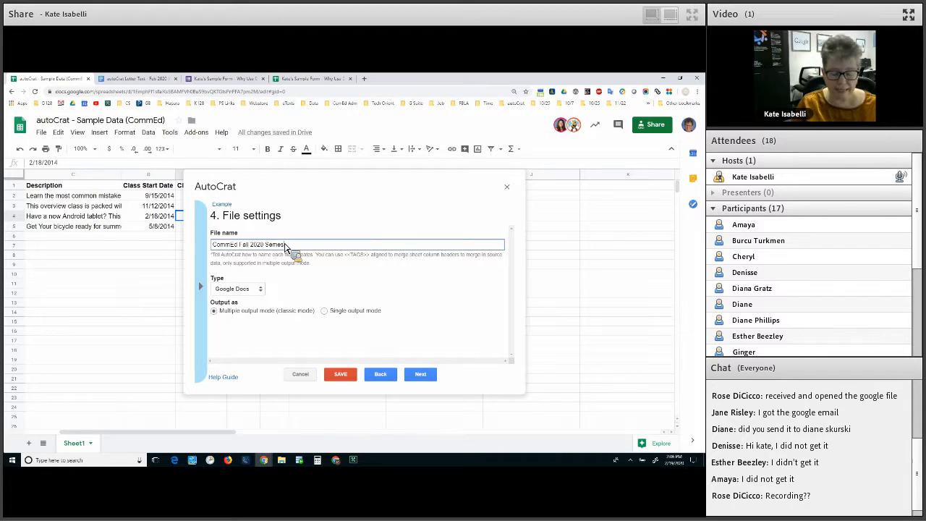
{"action": "type", "text": "ter"}
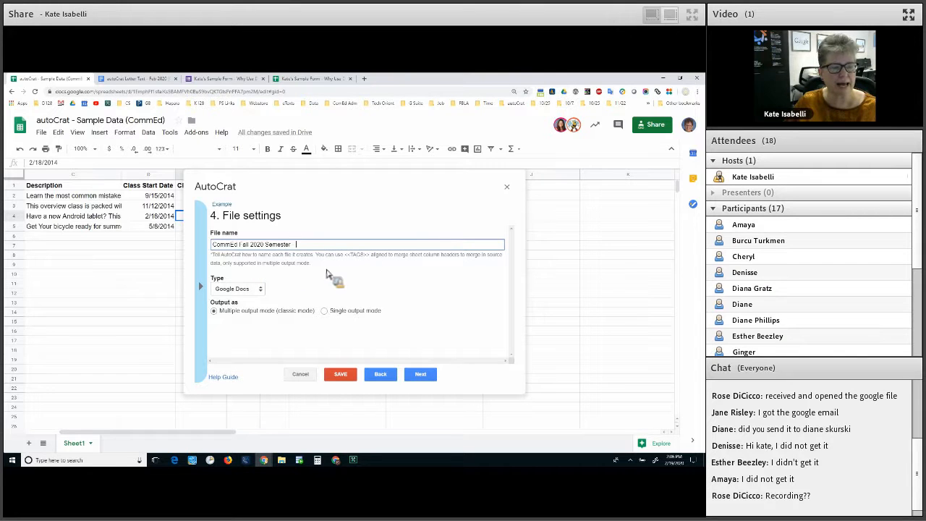
{"action": "left_click_drag", "start_coordinate": [335, 256], "coordinate": [318, 256]}
{"action": "left_click_drag", "start_coordinate": [201, 288], "coordinate": [201, 282]}
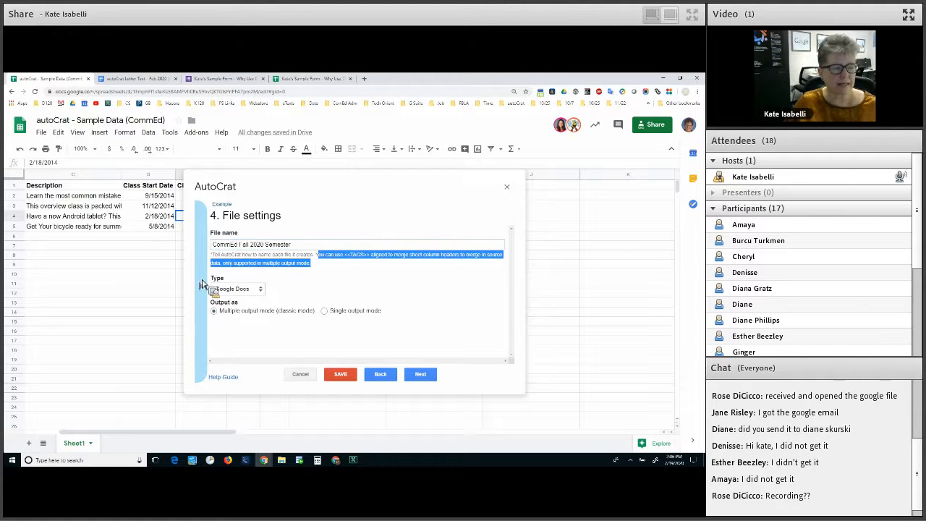
Append the <<Ins Last>> tag to the end of the file name pattern
{"action": "left_click", "coordinate": [202, 296]}
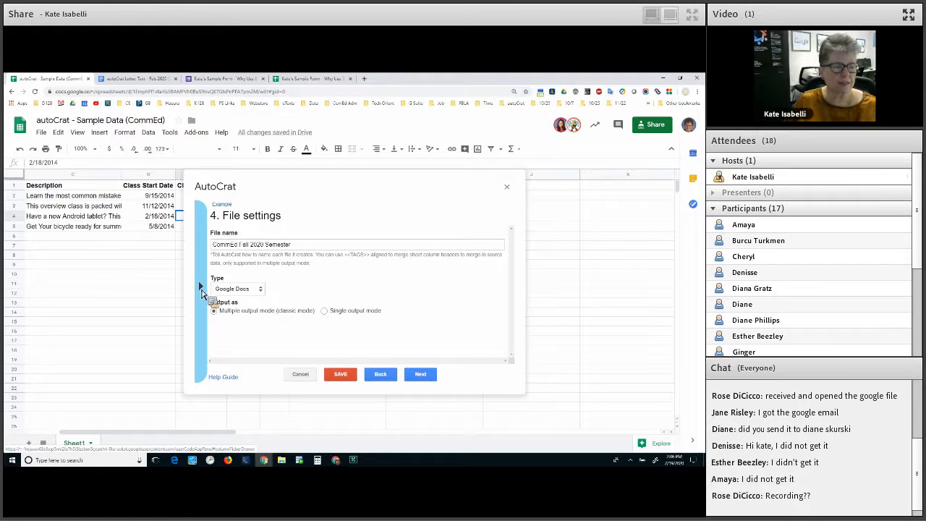
{"action": "left_click", "coordinate": [201, 287]}
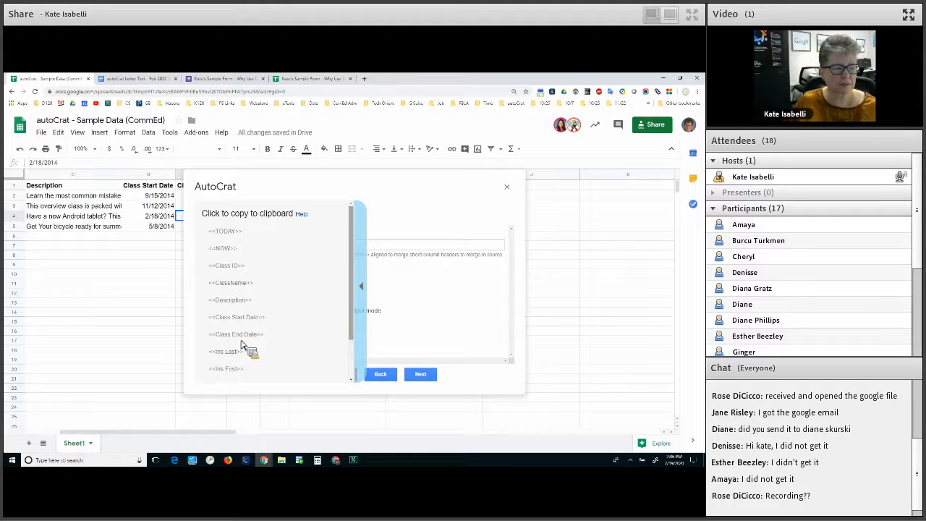
{"action": "scroll", "coordinate": [245, 346], "scroll_direction": "down", "scroll_amount": 1}
{"action": "scroll", "coordinate": [245, 346], "scroll_direction": "down", "scroll_amount": 2}
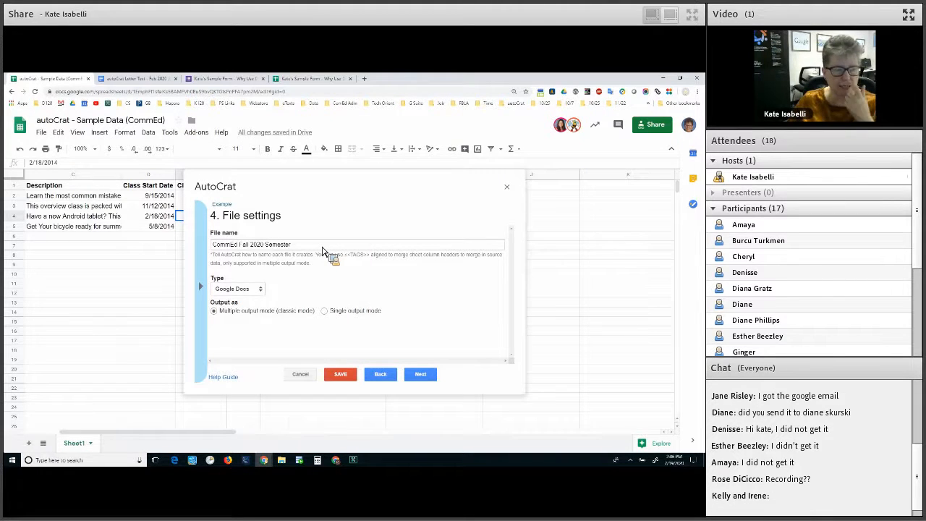
{"action": "left_click", "coordinate": [322, 248]}
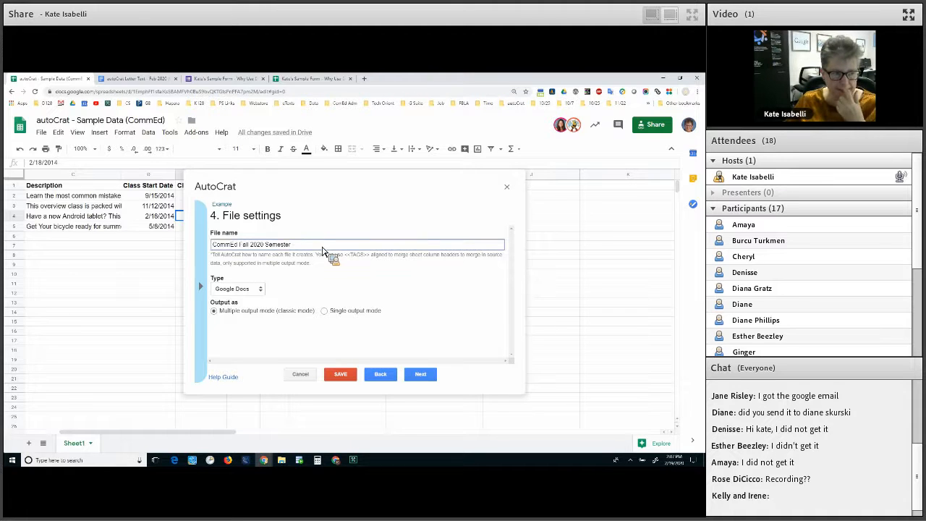
{"action": "type", "text": "<<Ins Last>>"}
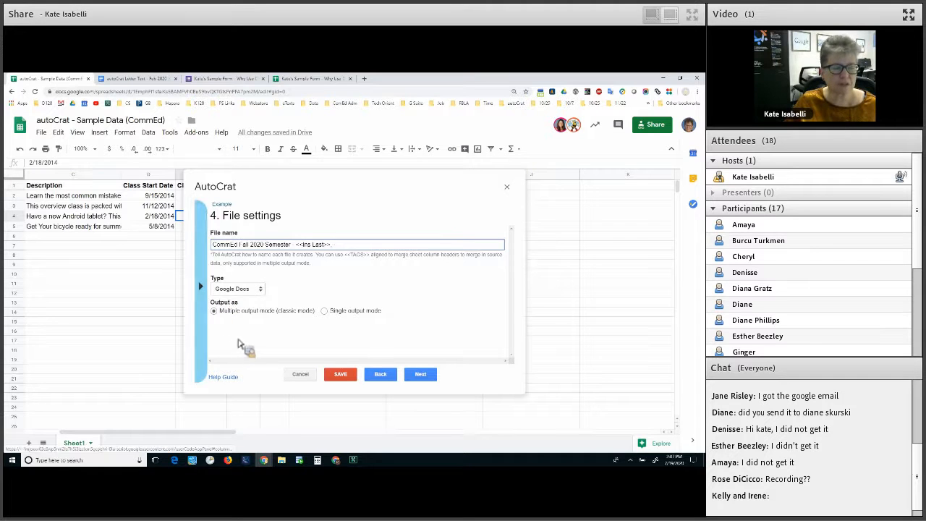
Add ', <<Ins First>>' and the <<ClassName>> tag after it in the file name
{"action": "left_click", "coordinate": [202, 337]}
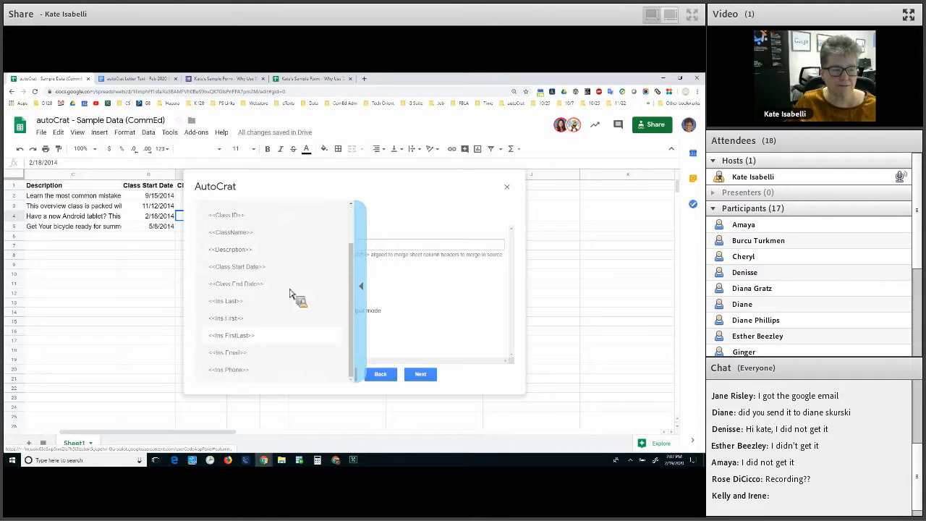
{"action": "left_click", "coordinate": [354, 251]}
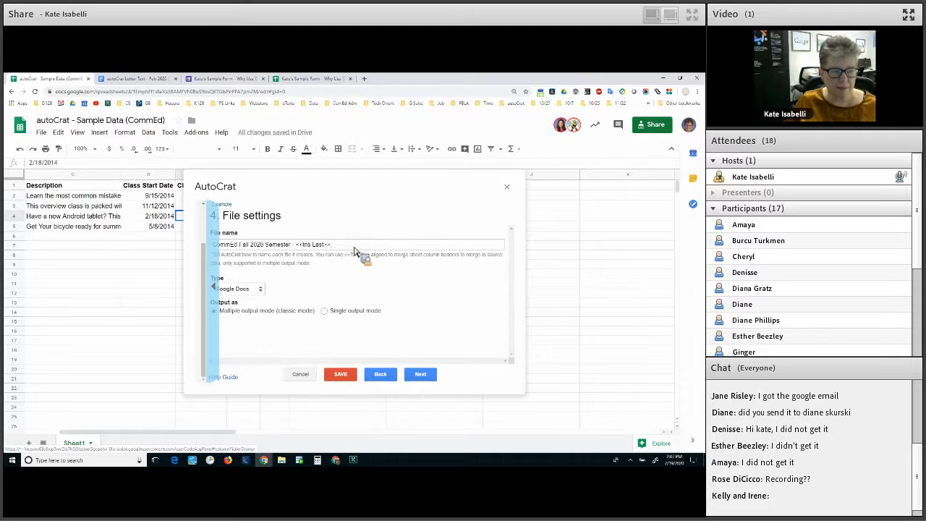
{"action": "left_click", "coordinate": [354, 248]}
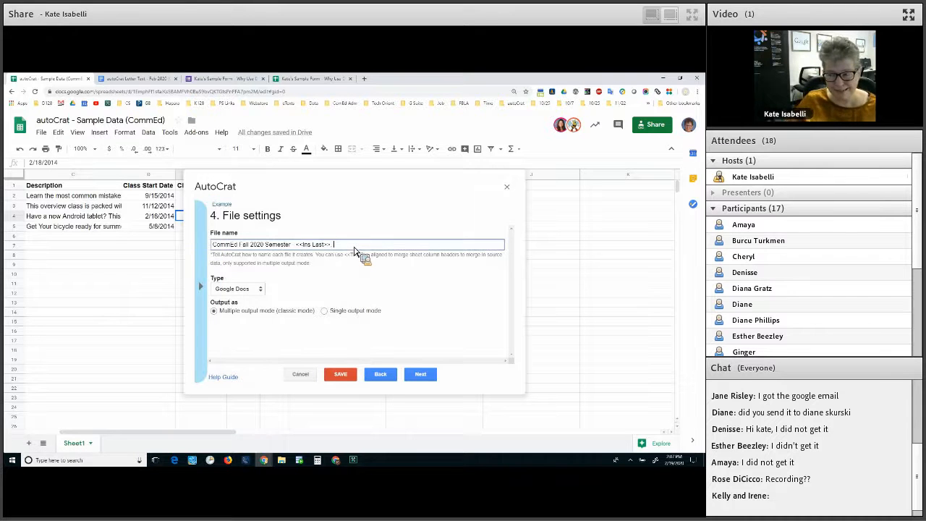
{"action": "type", "text": ","}
{"action": "type", "text": "<<Ins First>>"}
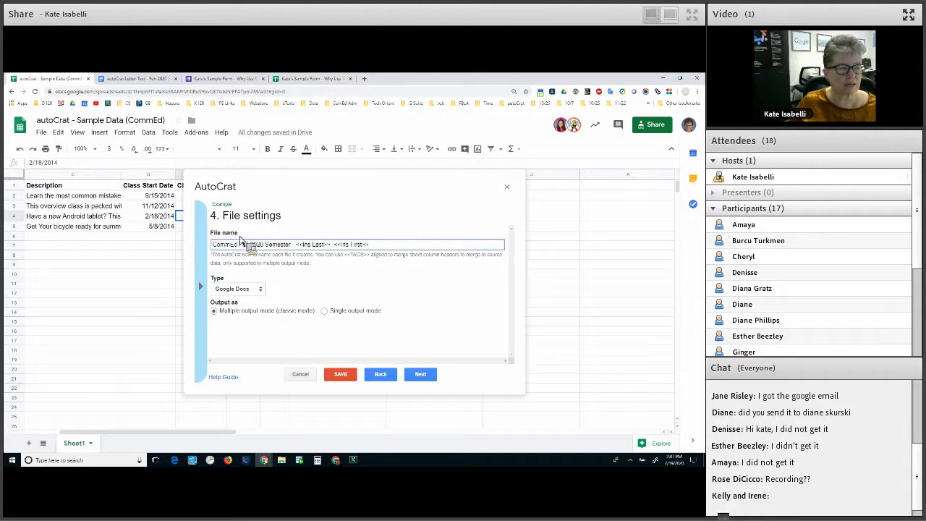
{"action": "left_click", "coordinate": [392, 247]}
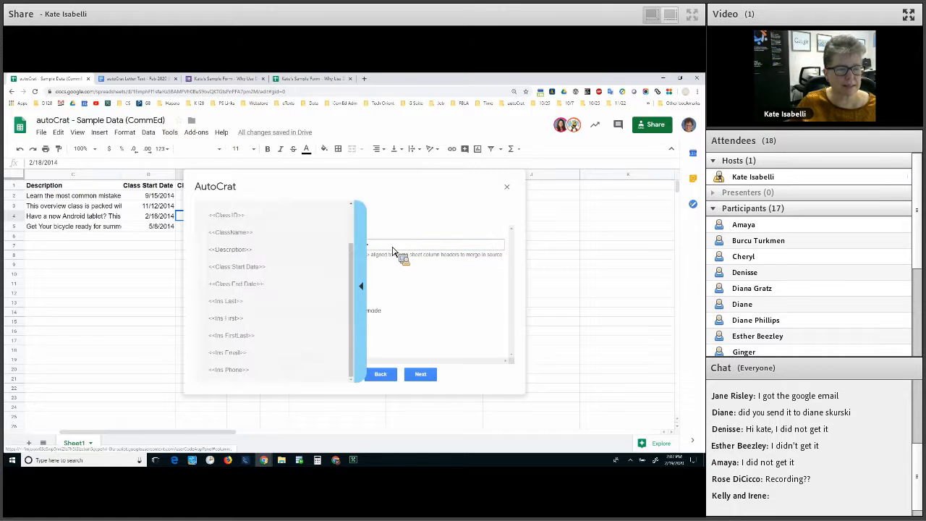
{"action": "left_click", "coordinate": [359, 286]}
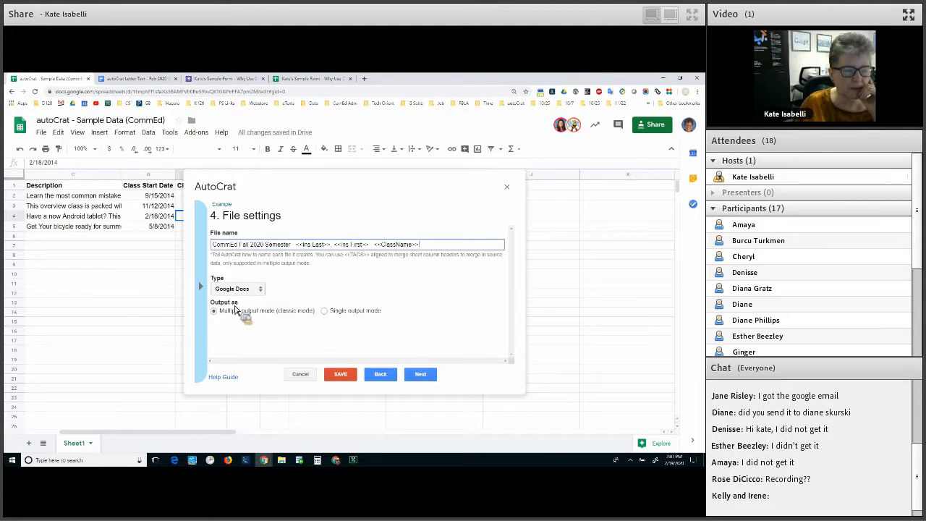
{"action": "left_click", "coordinate": [237, 289]}
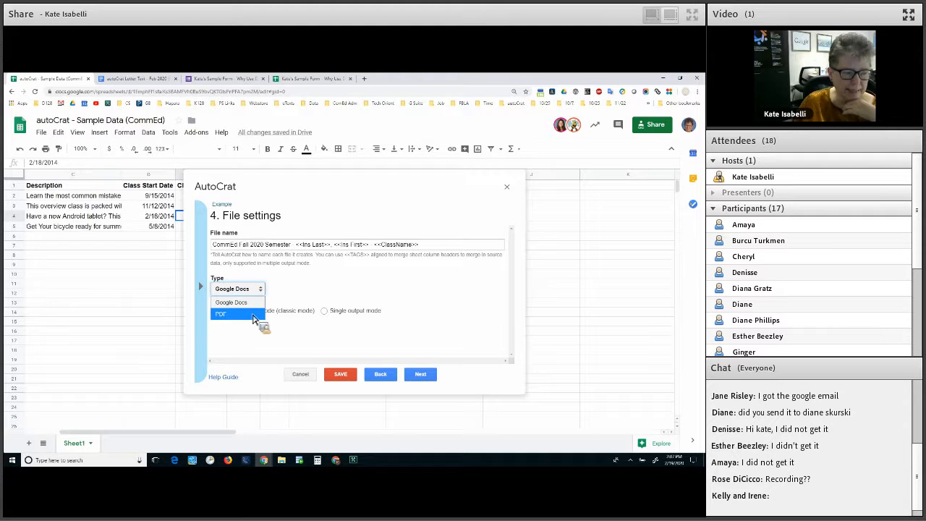
Dismiss the Type list with Google Docs still selected as the output format
{"action": "key", "text": "Escape"}
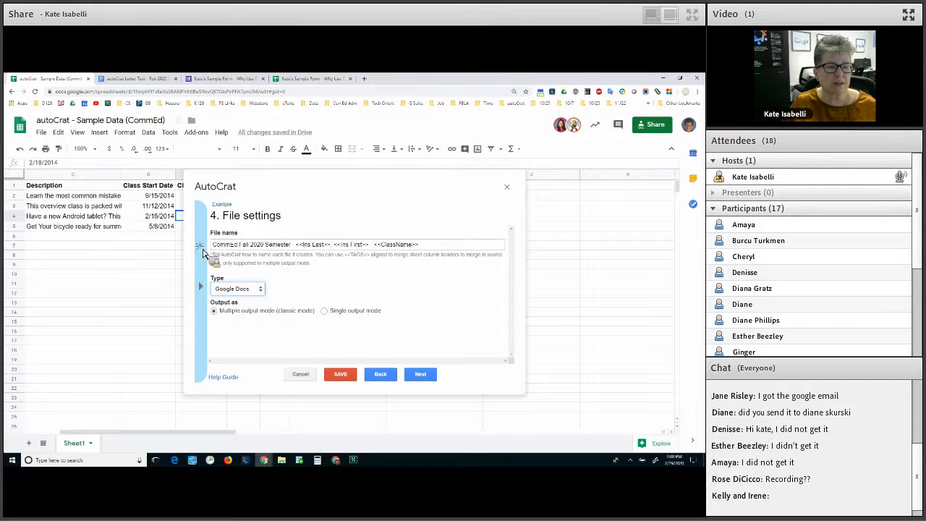
Locate the autoCrat Feb 2020 RESULTS folder in My Drive, then return to autoCrat's destination step
{"action": "left_click_drag", "start_coordinate": [420, 245], "coordinate": [206, 255]}
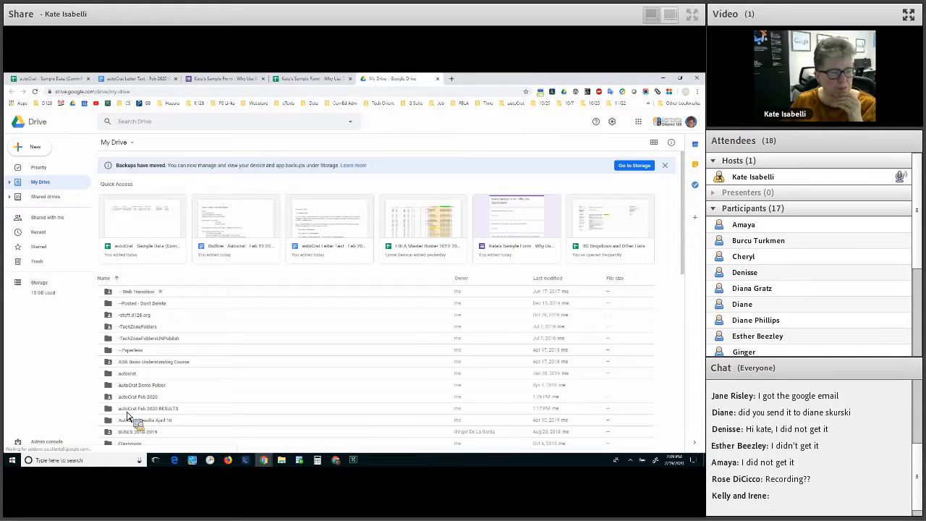
{"action": "left_click", "coordinate": [127, 411]}
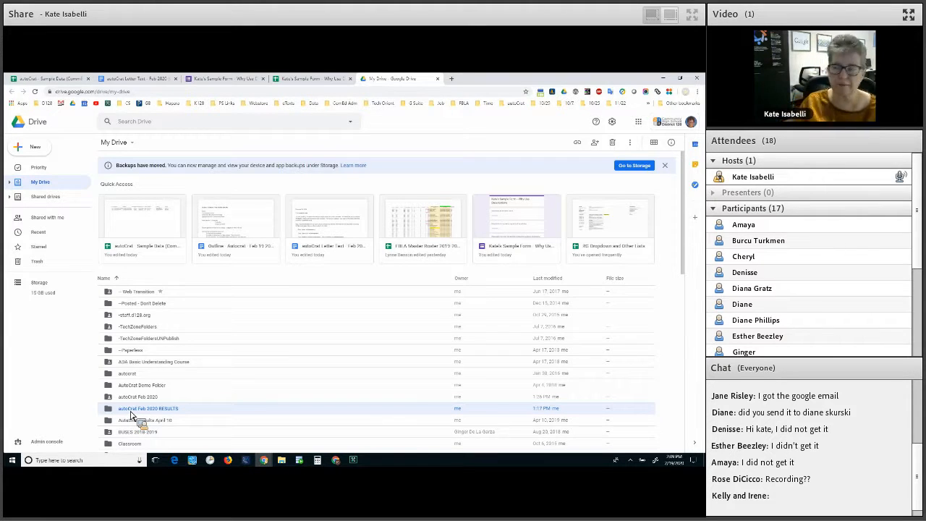
{"action": "left_click_drag", "start_coordinate": [131, 414], "coordinate": [479, 260]}
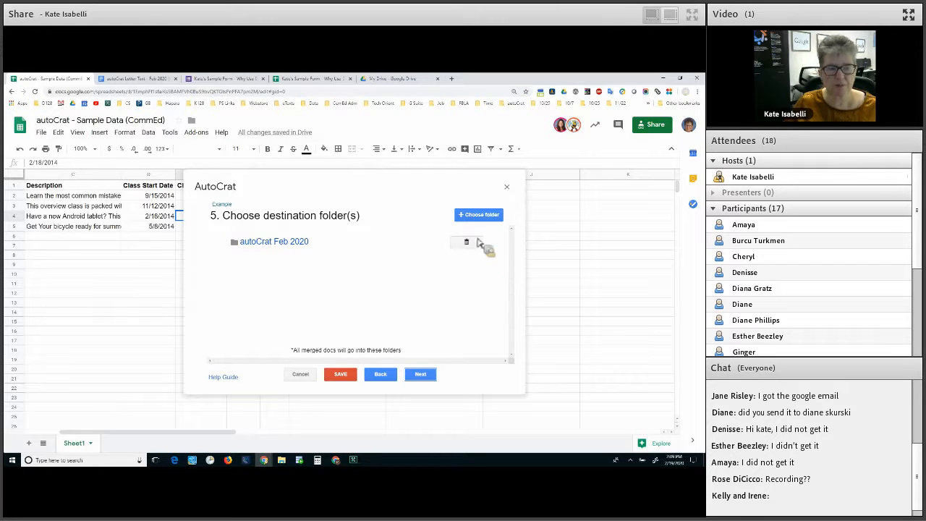
Replace the autoCrat Feb 2020 destination folder with autoCrat Feb 2020 RESULTS
{"action": "left_click", "coordinate": [468, 242]}
{"action": "left_click", "coordinate": [486, 277]}
{"action": "left_click", "coordinate": [476, 219]}
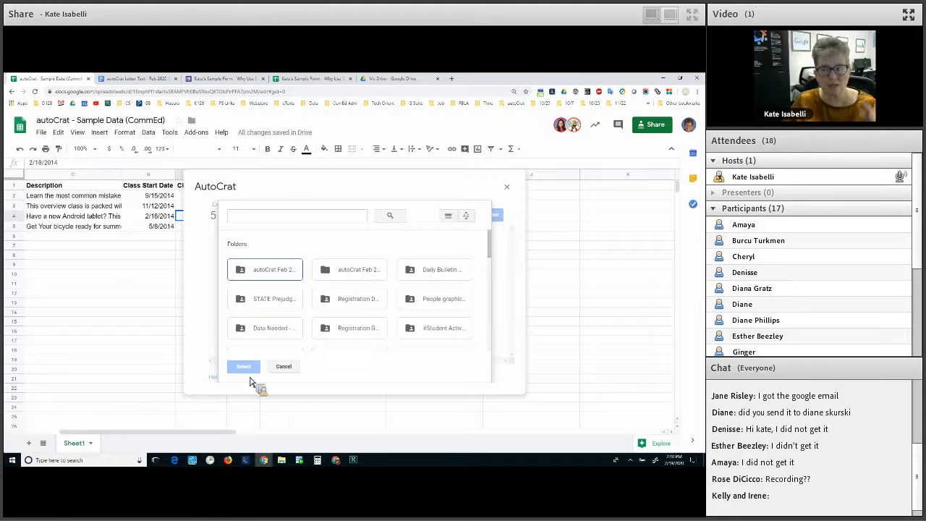
{"action": "left_click", "coordinate": [349, 270]}
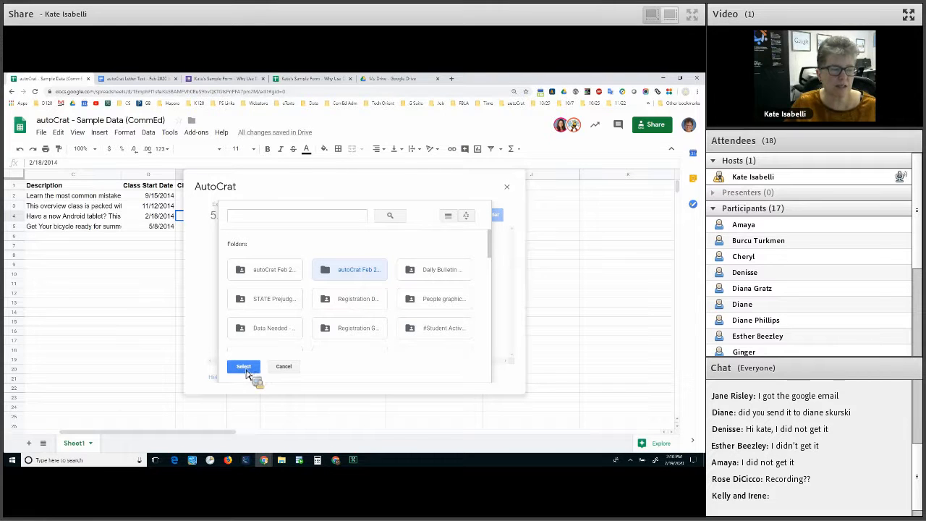
{"action": "left_click", "coordinate": [244, 367]}
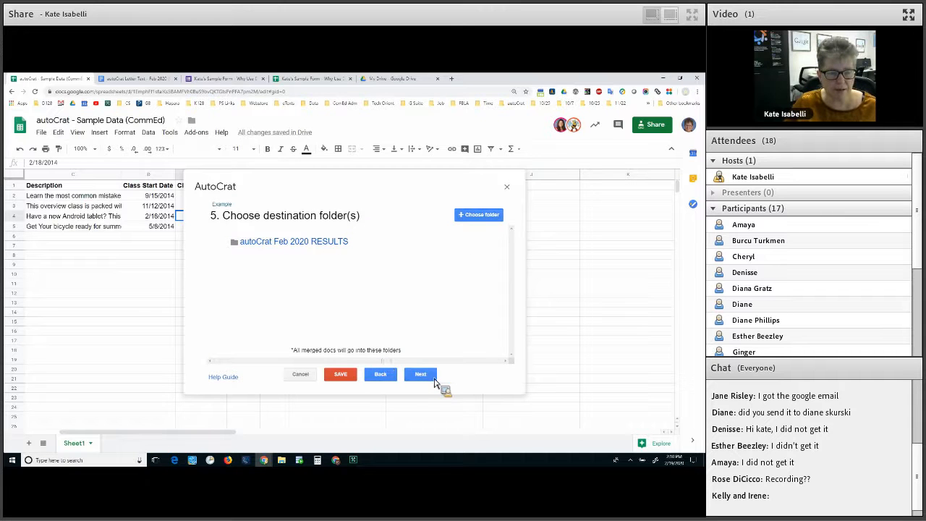
Advance to Share docs & send emails and keep sharing set to 'editable doc'
{"action": "left_click", "coordinate": [424, 379]}
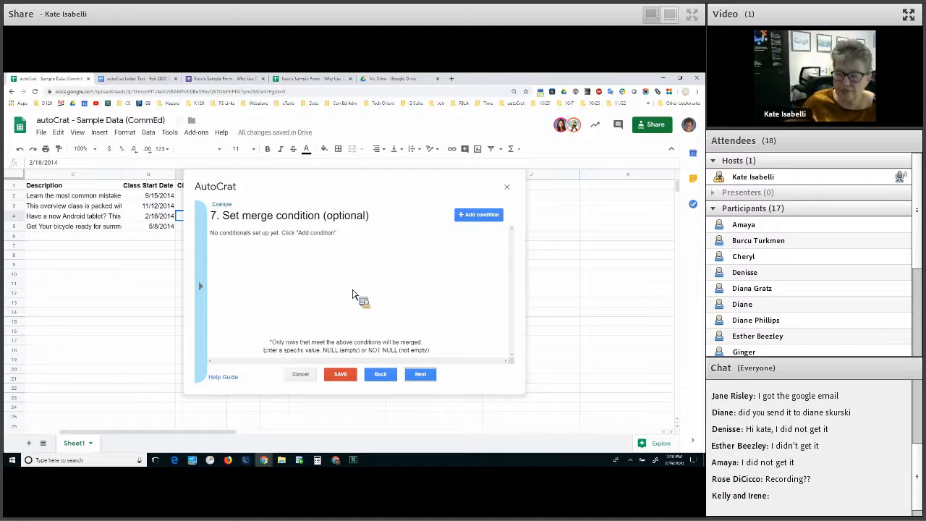
{"action": "left_click", "coordinate": [420, 377]}
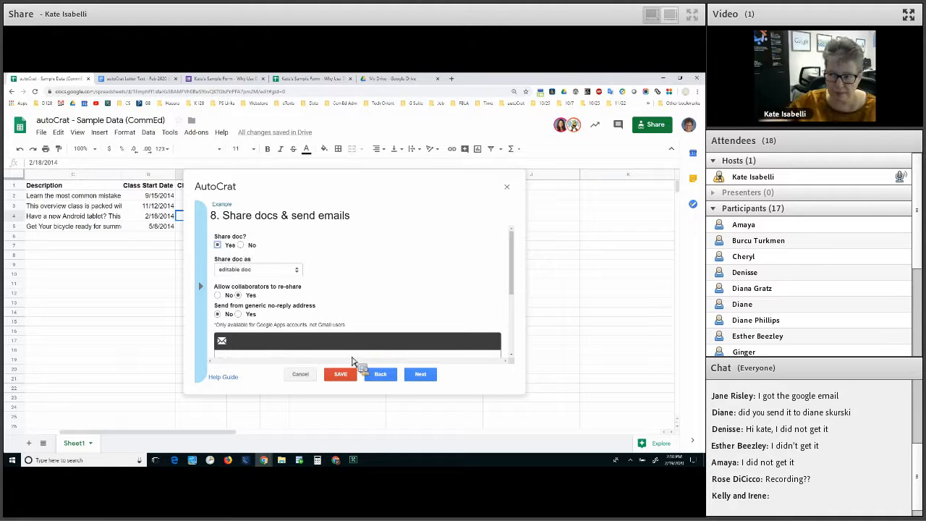
{"action": "left_click", "coordinate": [239, 275]}
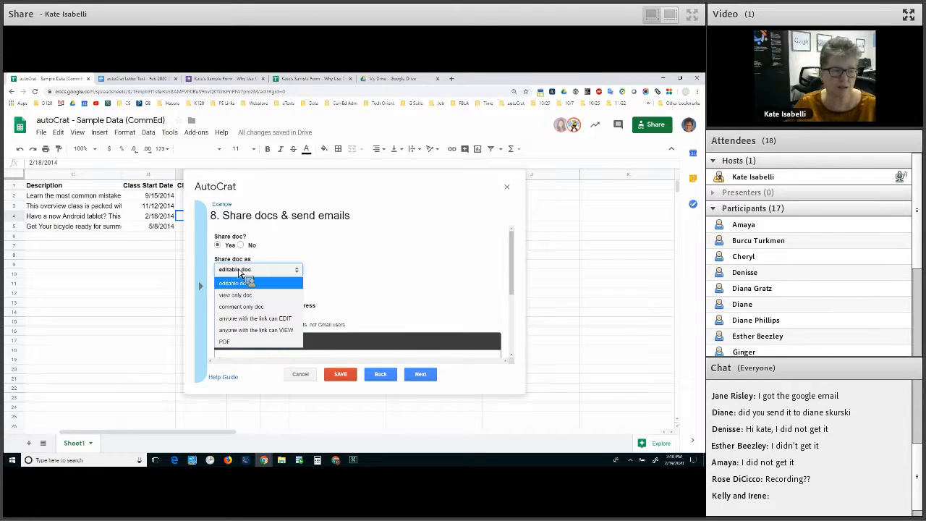
{"action": "left_click", "coordinate": [270, 281]}
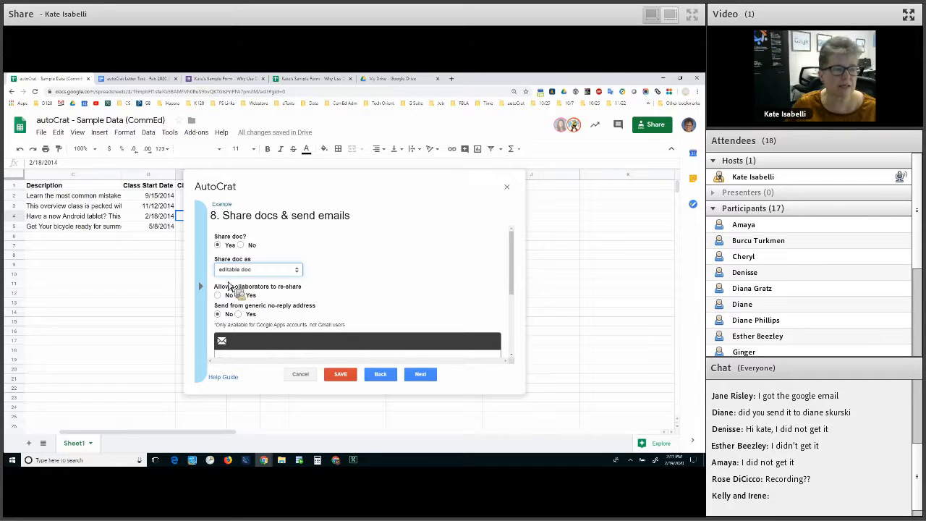
{"action": "scroll", "coordinate": [254, 286], "scroll_direction": "down", "scroll_amount": 1}
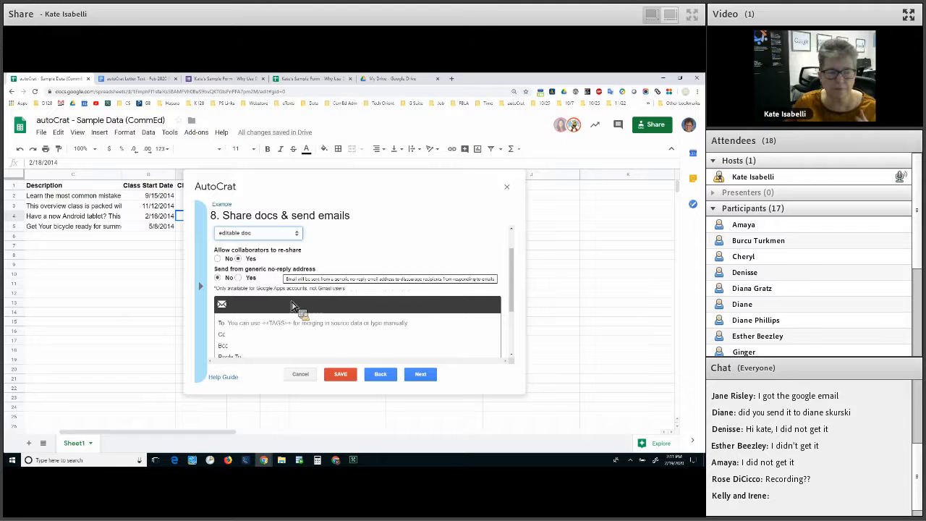
Address the email To field with the <<Ins Email>> tag and clear the Cc field
{"action": "left_click", "coordinate": [245, 326]}
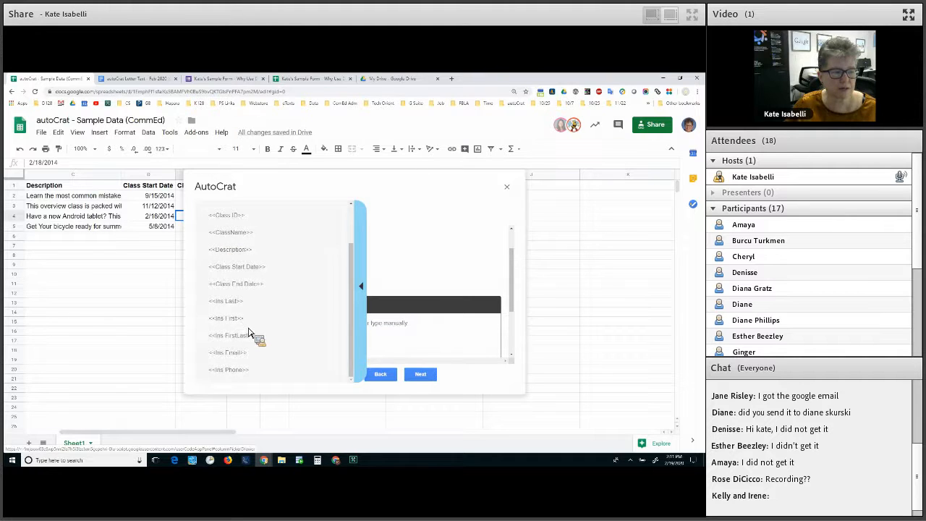
{"action": "left_click", "coordinate": [241, 350]}
{"action": "left_click", "coordinate": [244, 327]}
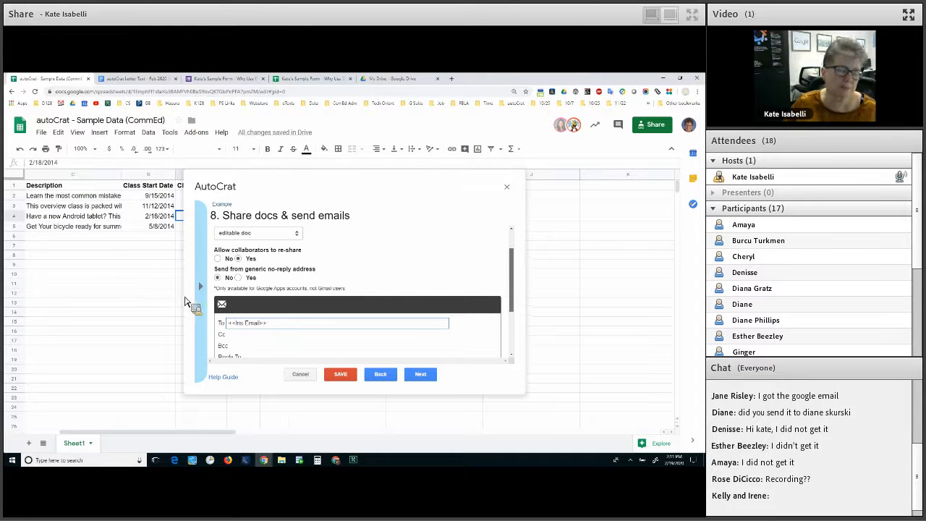
{"action": "scroll", "coordinate": [187, 269], "scroll_direction": "down", "scroll_amount": 1}
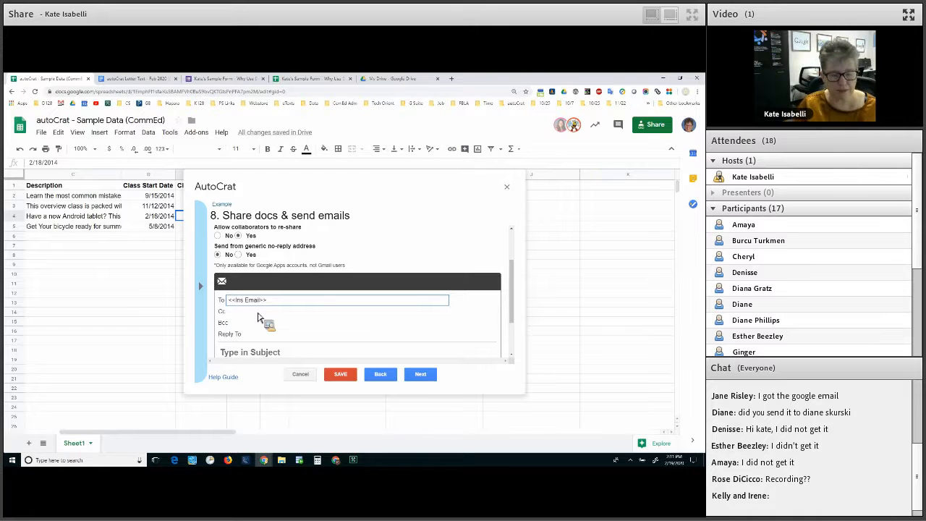
{"action": "left_click", "coordinate": [258, 312]}
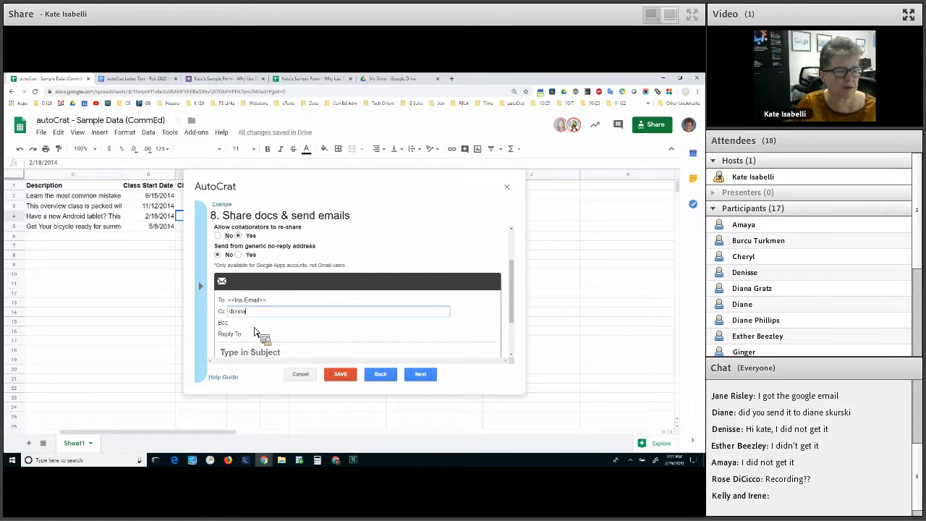
{"action": "key", "text": "BackSpace"}
{"action": "key", "text": "BackSpace"}
{"action": "key", "text": "BackSpace"}
{"action": "key", "text": "BackSpace"}
{"action": "key", "text": "BackSpace"}
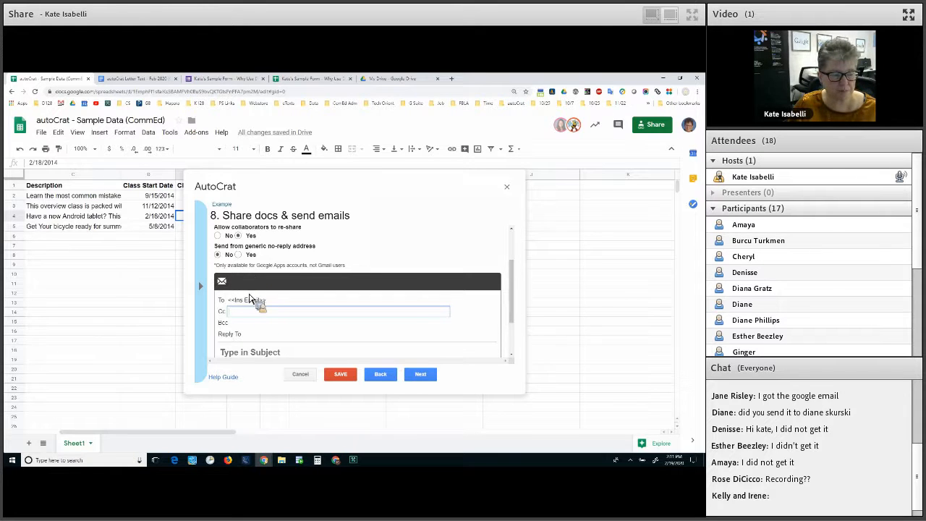
{"action": "scroll", "coordinate": [249, 297], "scroll_direction": "down", "scroll_amount": 1}
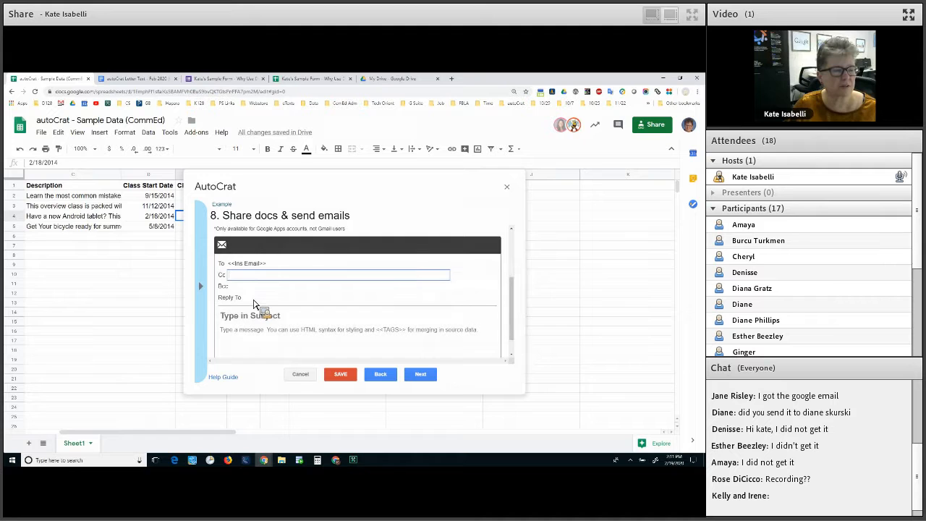
{"action": "left_click", "coordinate": [254, 302]}
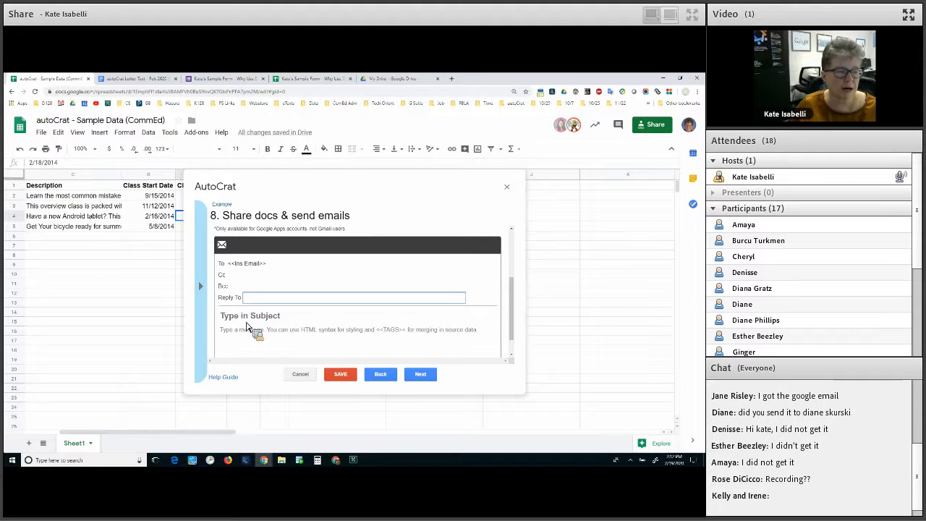
Enter 'CommEd Fall 2020 Teaching Invitation' as subject, then add the <<Ins Last>>, <<Ins First>> tags
{"action": "key", "text": "Tab"}
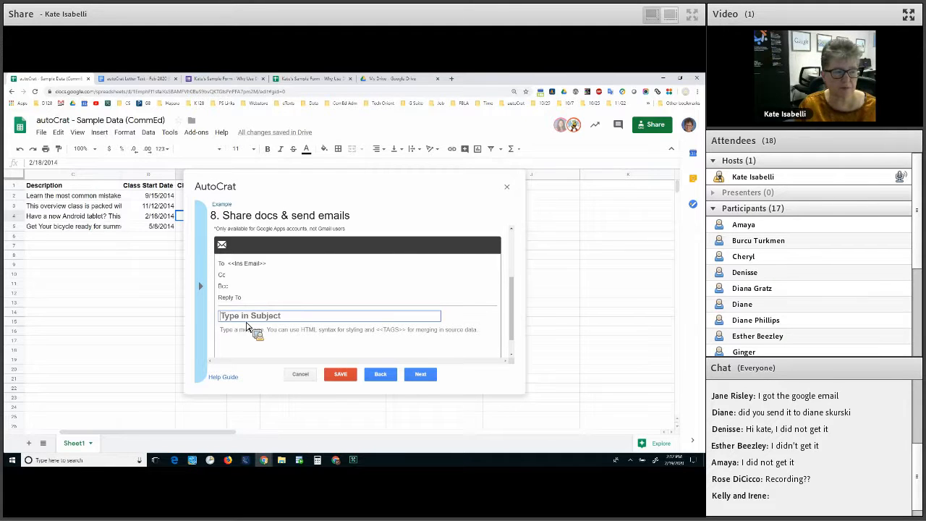
{"action": "type", "text": "Comm"}
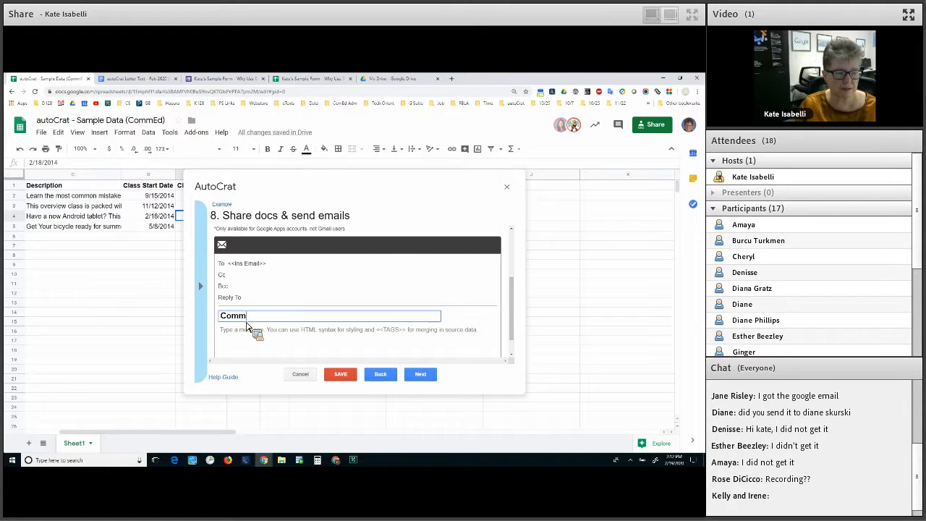
{"action": "type", "text": "Ed Fall "}
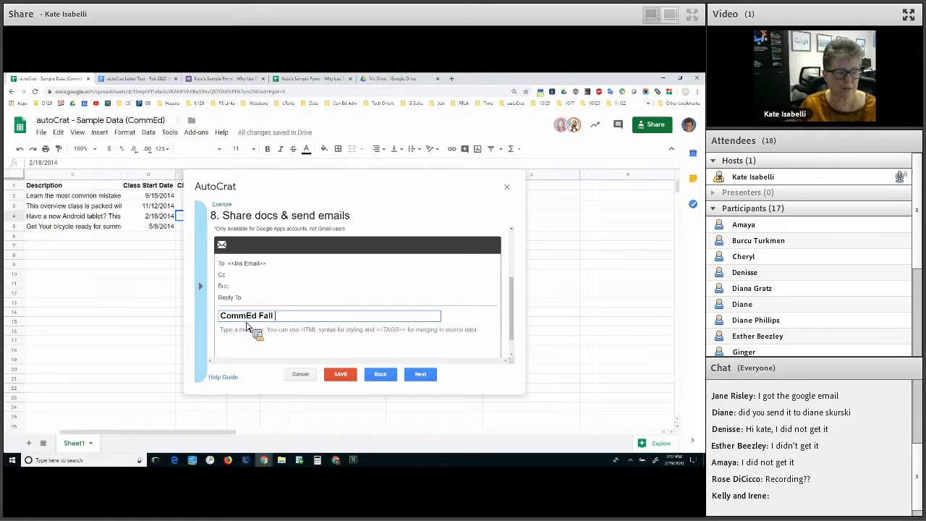
{"action": "type", "text": "2020"}
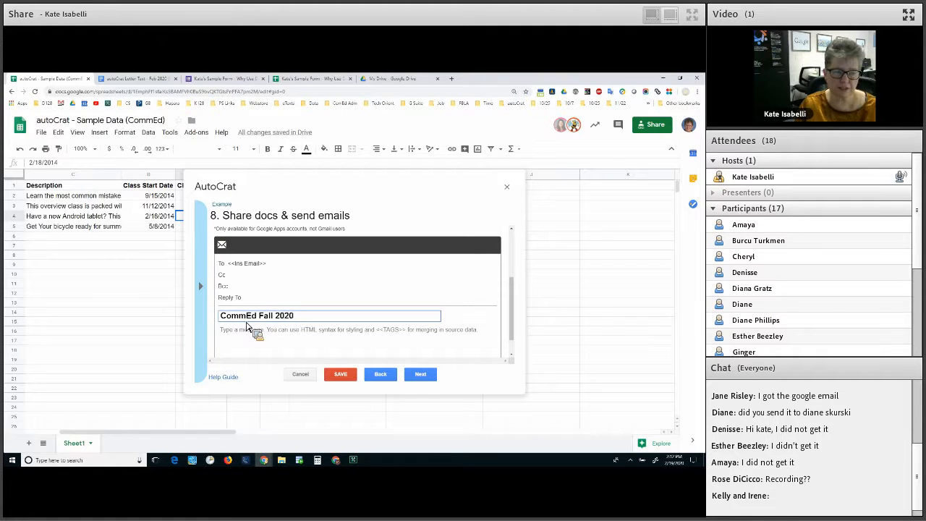
{"action": "type", "text": " Teaching"}
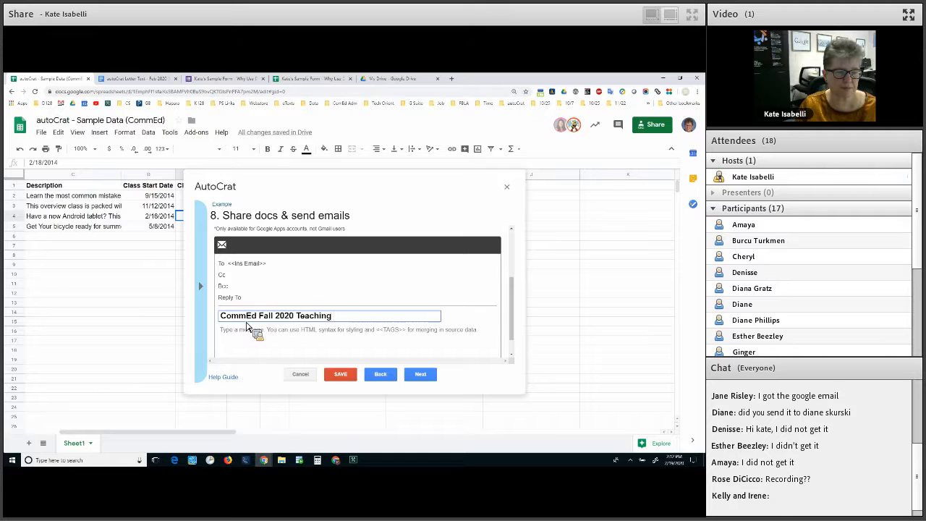
{"action": "type", "text": " Invitation"}
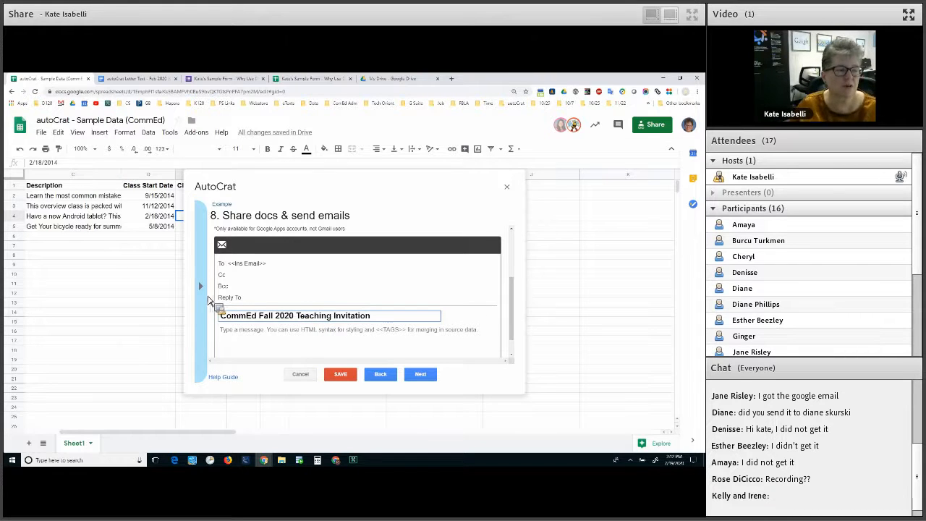
{"action": "left_click", "coordinate": [209, 304]}
{"action": "left_click_drag", "start_coordinate": [242, 320], "coordinate": [419, 329]}
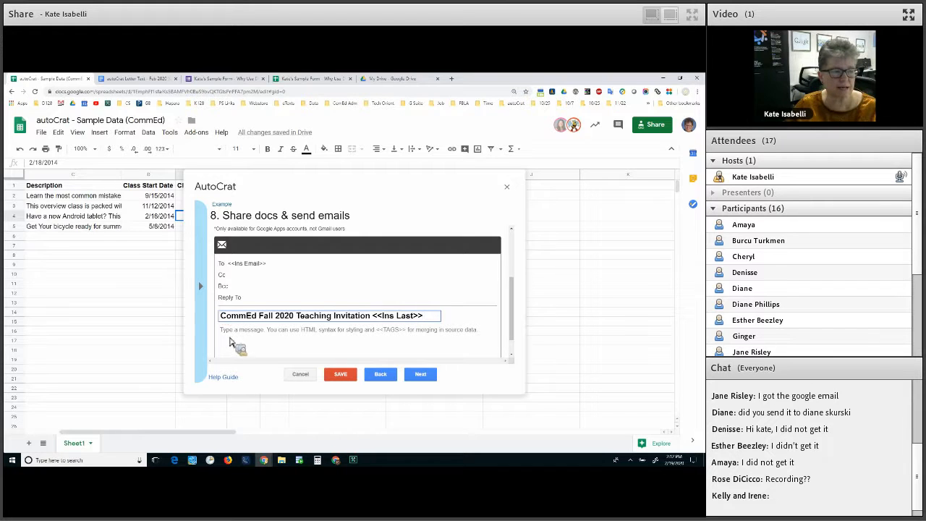
{"action": "type", "text": ","}
{"action": "left_click", "coordinate": [200, 286]}
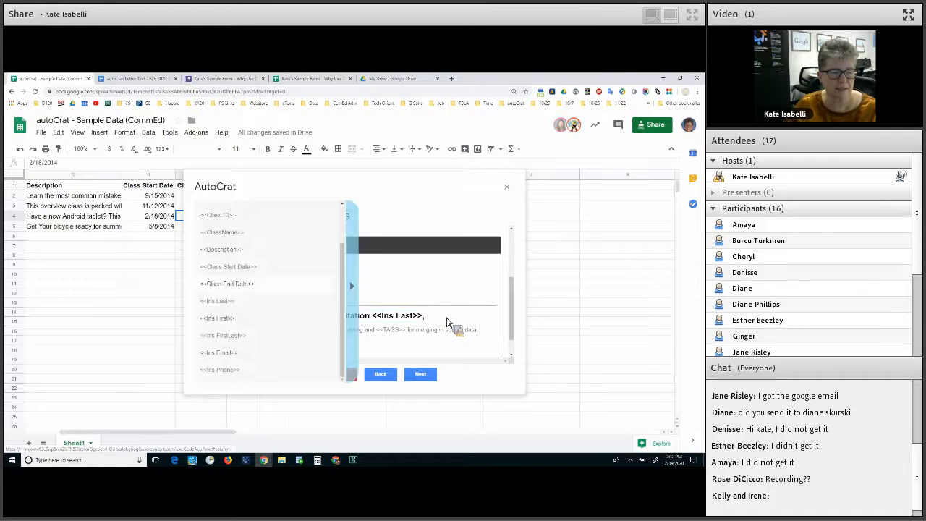
{"action": "left_click_drag", "start_coordinate": [444, 326], "coordinate": [267, 337]}
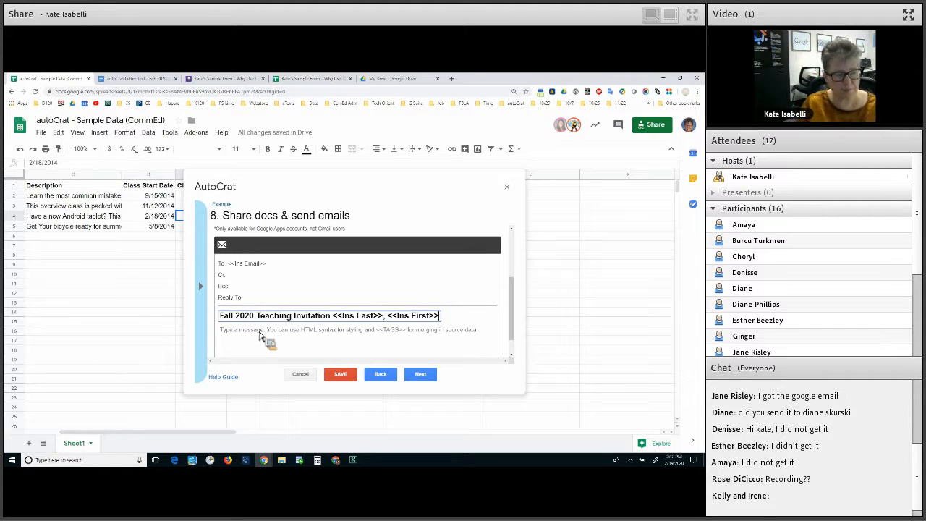
{"action": "left_click", "coordinate": [260, 336]}
Write the email body: read the attached document, ask questions, enjoyed teaching this semester, signed 'Me'
{"action": "type", "text": "Please"}
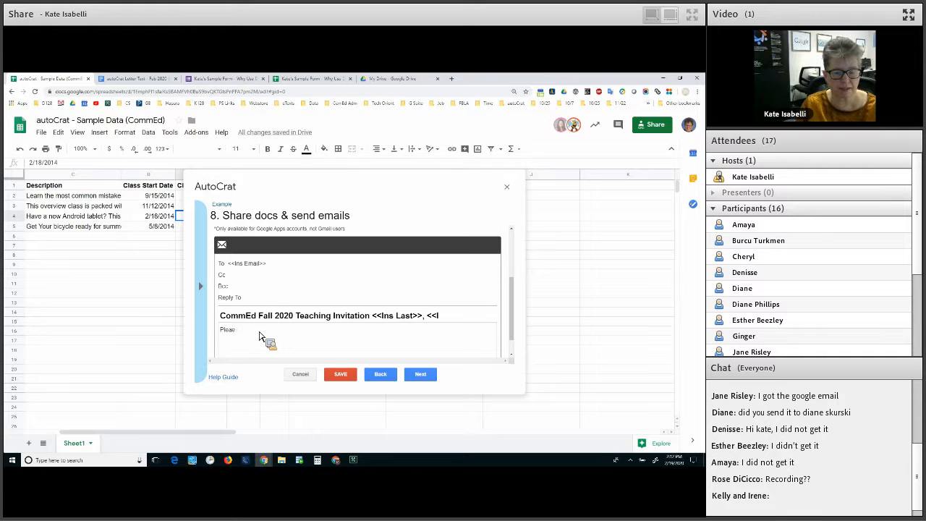
{"action": "type", "text": " read the attache docu"}
{"action": "key", "text": "BackSpace"}
{"action": "key", "text": "BackSpace"}
{"action": "key", "text": "BackSpace"}
{"action": "type", "text": "op"}
{"action": "type", "text": "cument and "}
{"action": "type", "text": "let me know if"}
{"action": "type", "text": " you have any questios"}
{"action": "key", "text": "BackSpace"}
{"action": "type", "text": "ns. I"}
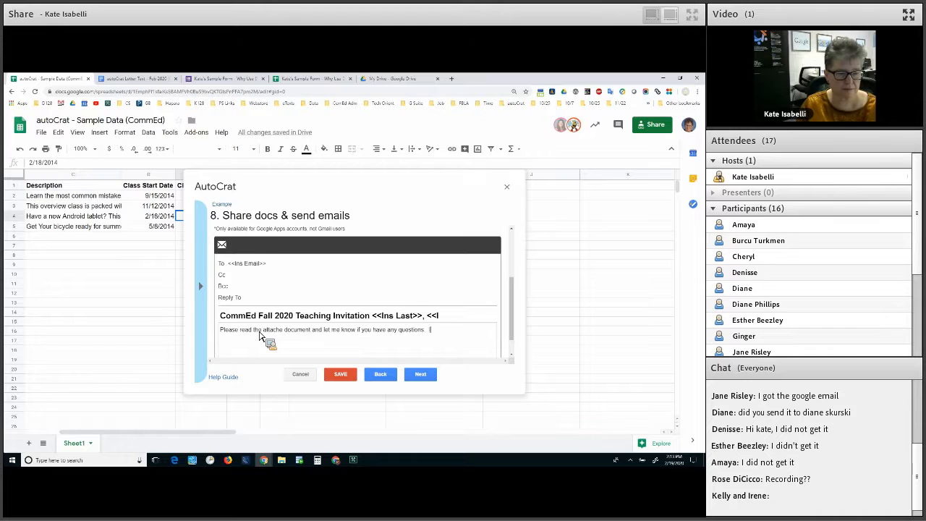
{"action": "type", "text": " hope you've enjoyed teaching for us this semester"}
{"action": "key", "text": "BackSpace"}
{"action": "type", "text": "!"}
{"action": "key", "text": "Return"}
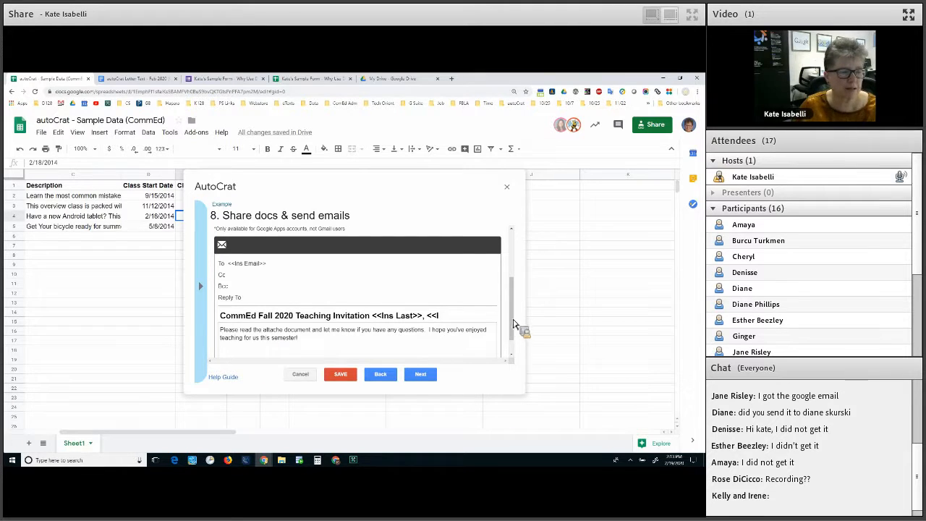
{"action": "type", "text": "Me"}
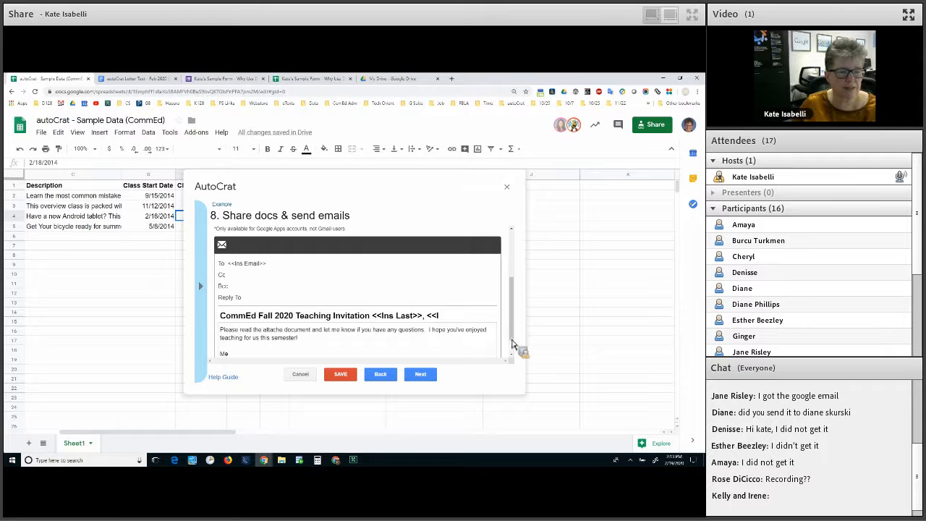
{"action": "left_click_drag", "start_coordinate": [512, 339], "coordinate": [512, 353]}
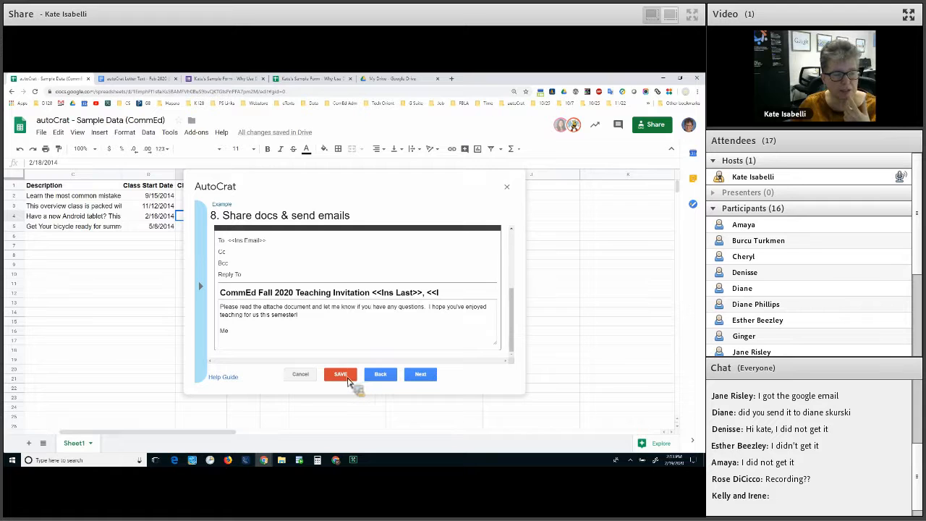
Save the Example job with both the form and time triggers left at No
{"action": "left_click", "coordinate": [432, 378]}
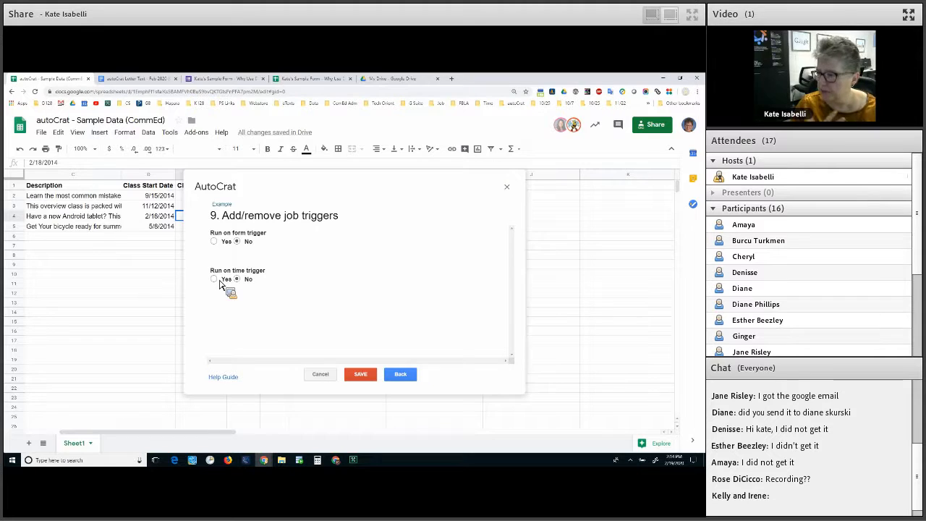
{"action": "left_click", "coordinate": [395, 380]}
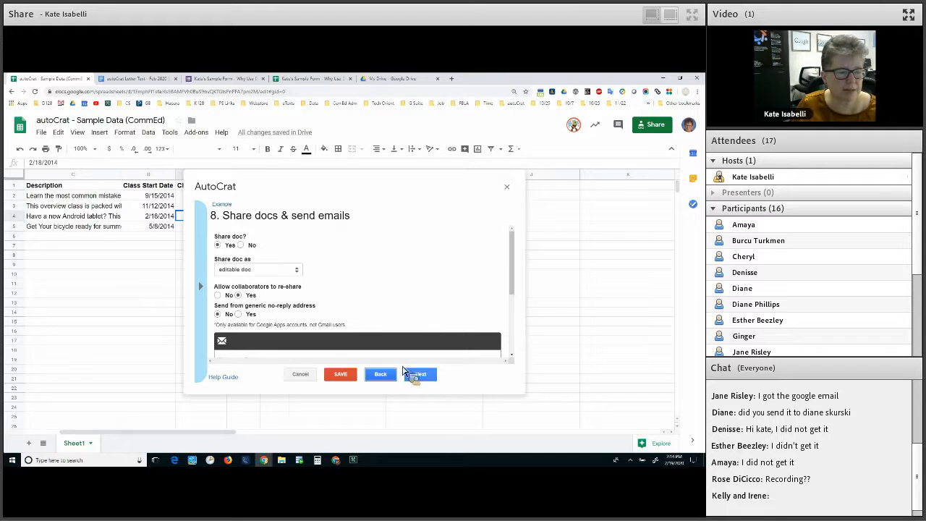
{"action": "left_click", "coordinate": [421, 374]}
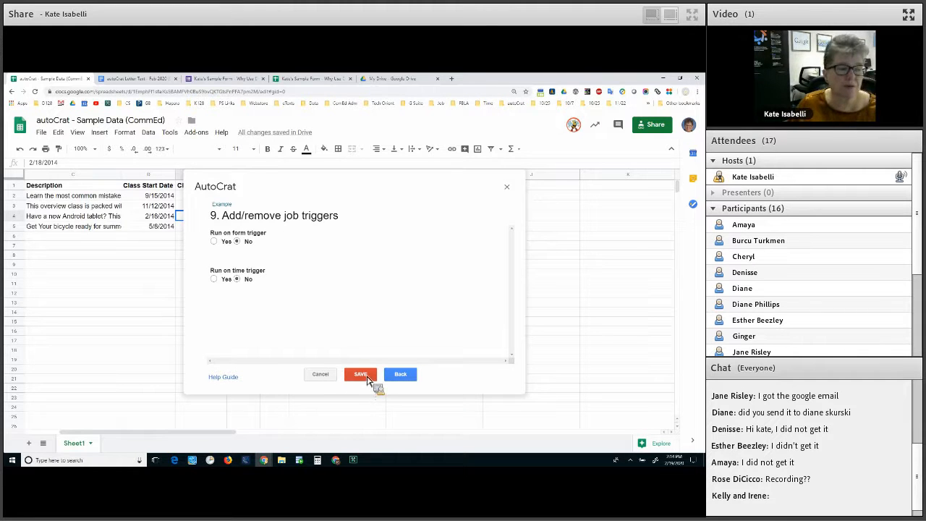
{"action": "left_click", "coordinate": [362, 375]}
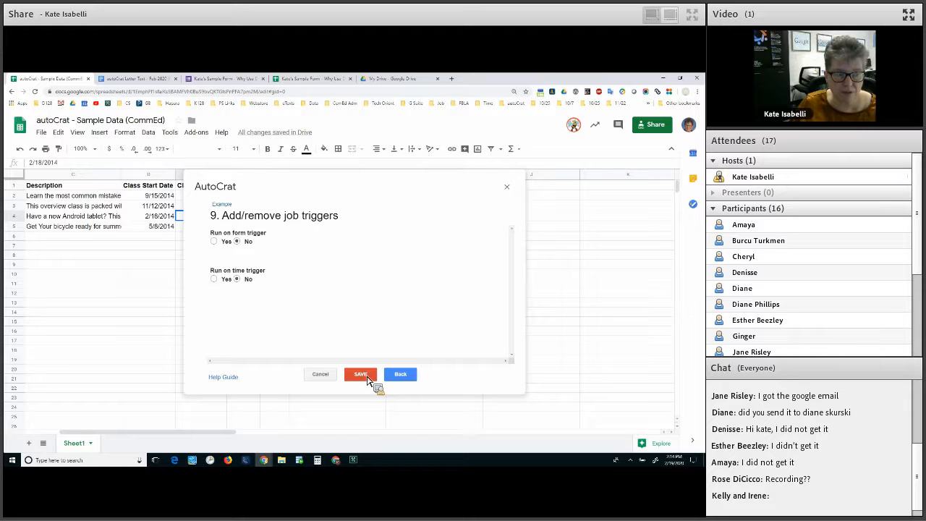
{"action": "left_click", "coordinate": [374, 376]}
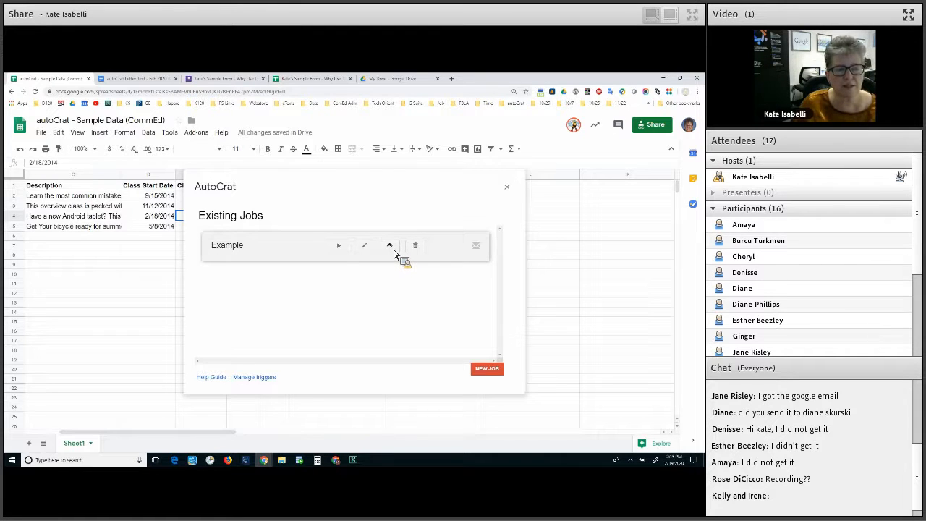
Preview the Example job, confirming the Job Details show 4 rows to merge
{"action": "left_click", "coordinate": [390, 254]}
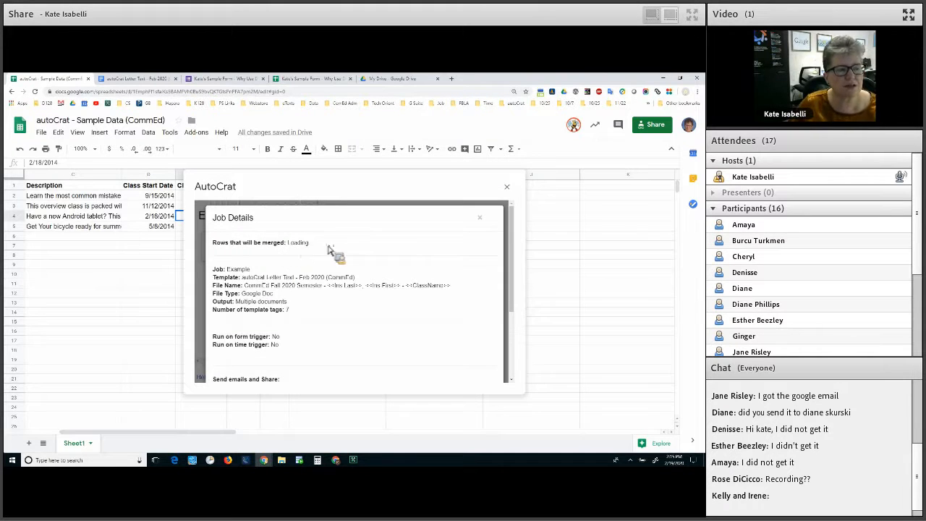
{"action": "double_click", "coordinate": [290, 243]}
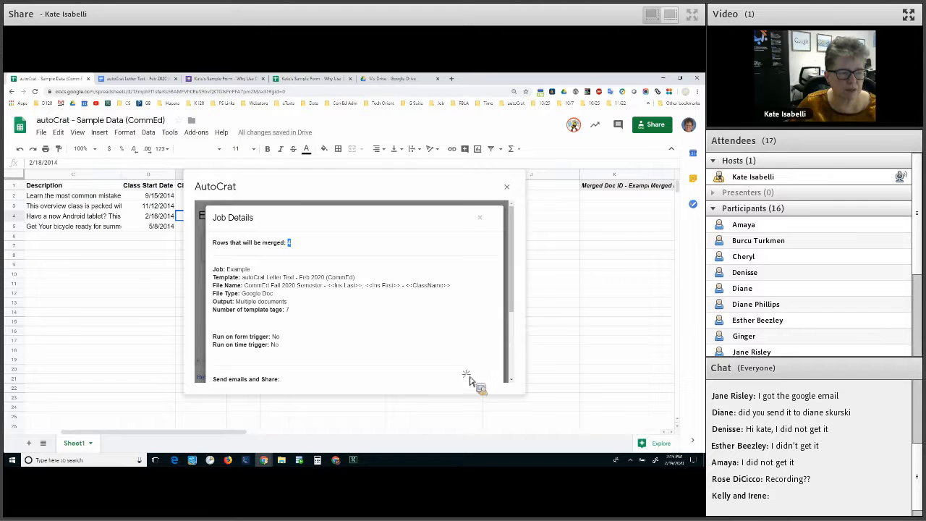
{"action": "scroll", "coordinate": [253, 300], "scroll_direction": "down", "scroll_amount": 2}
{"action": "scroll", "coordinate": [250, 303], "scroll_direction": "down", "scroll_amount": 3}
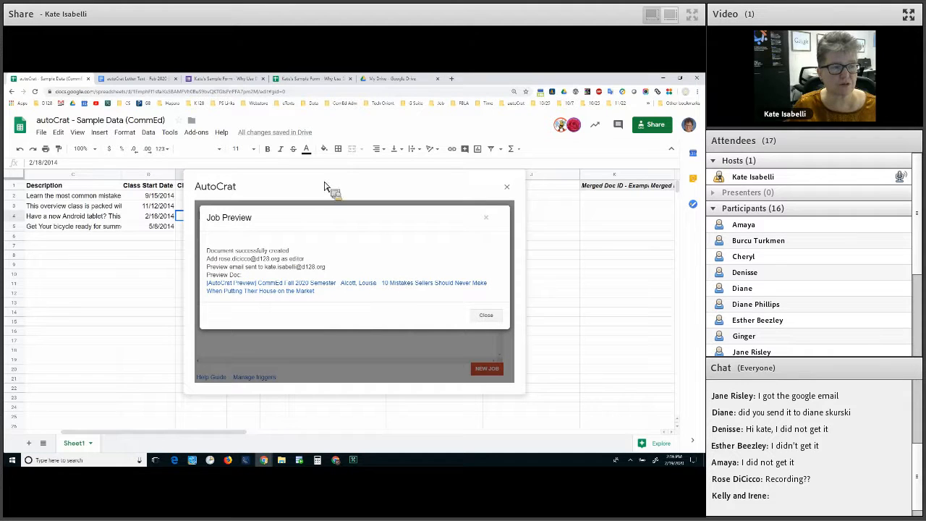
Open the merged preview document from the autoCrat Feb 2020 RESULTS folder
{"action": "left_click_drag", "start_coordinate": [107, 194], "coordinate": [258, 266]}
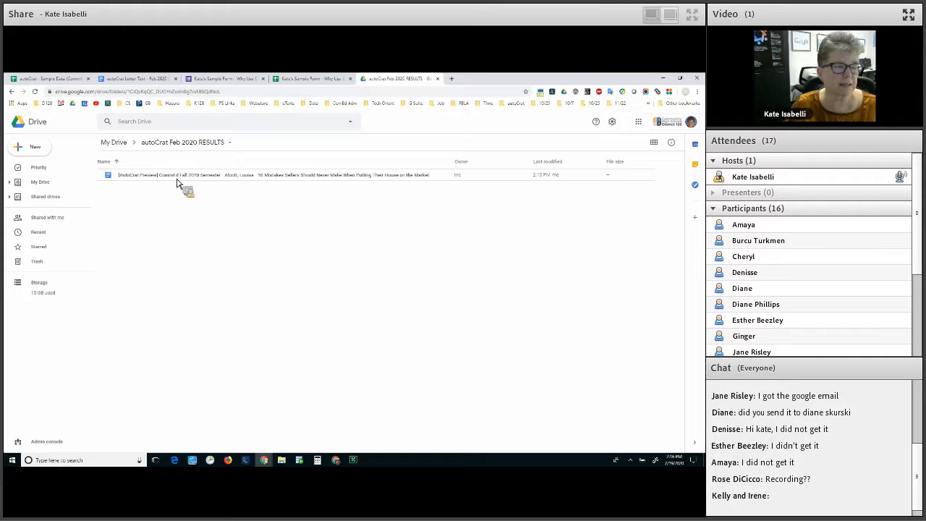
{"action": "double_click", "coordinate": [177, 176]}
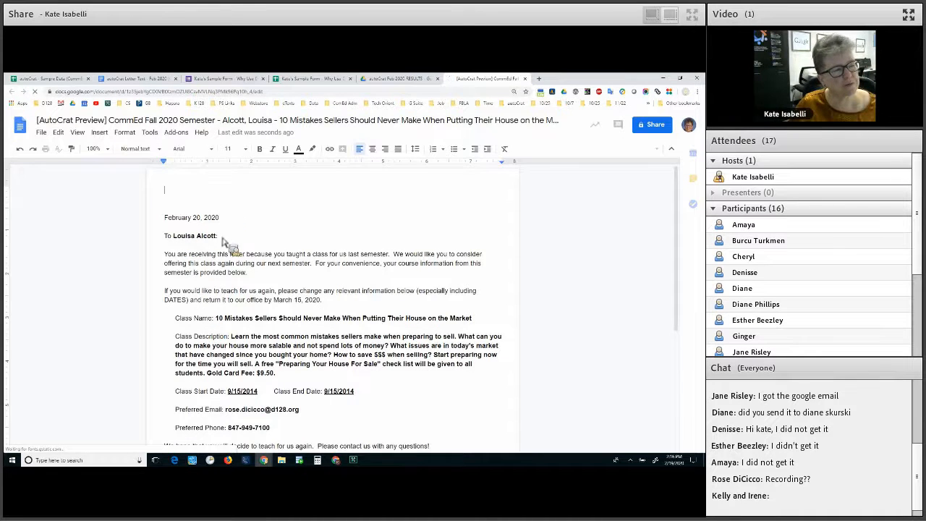
Review the preview letter's 9/15/2014 dates and instructor contact details, then return to the spreadsheet
{"action": "scroll", "coordinate": [228, 246], "scroll_direction": "down", "scroll_amount": 1}
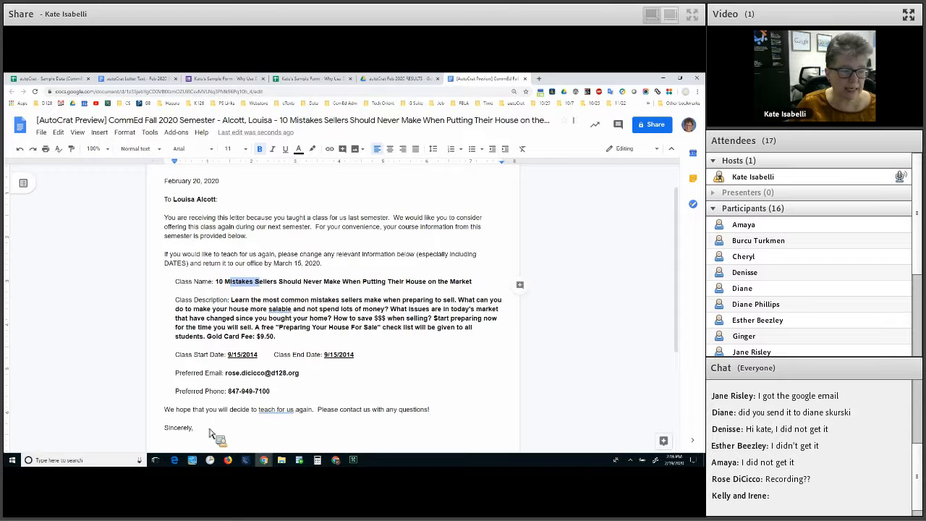
{"action": "scroll", "coordinate": [207, 367], "scroll_direction": "down", "scroll_amount": 2}
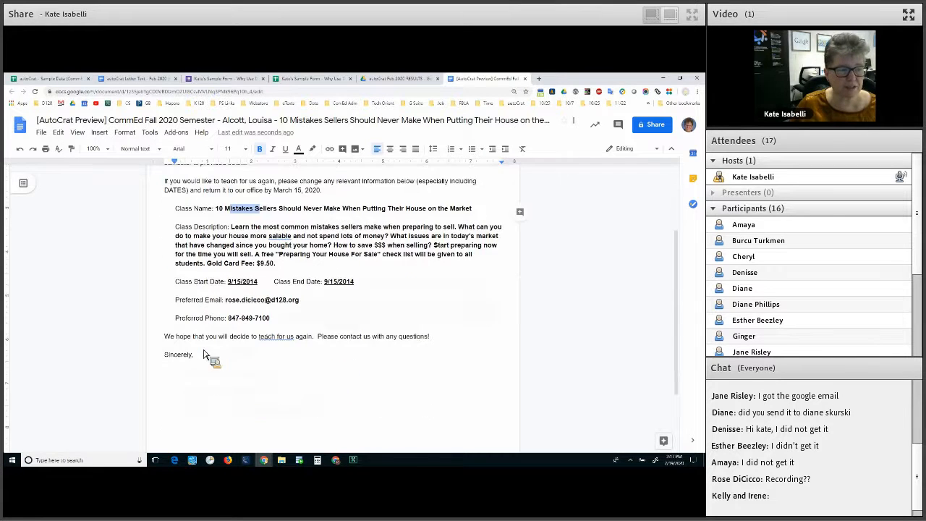
{"action": "scroll", "coordinate": [174, 195], "scroll_direction": "up", "scroll_amount": 3}
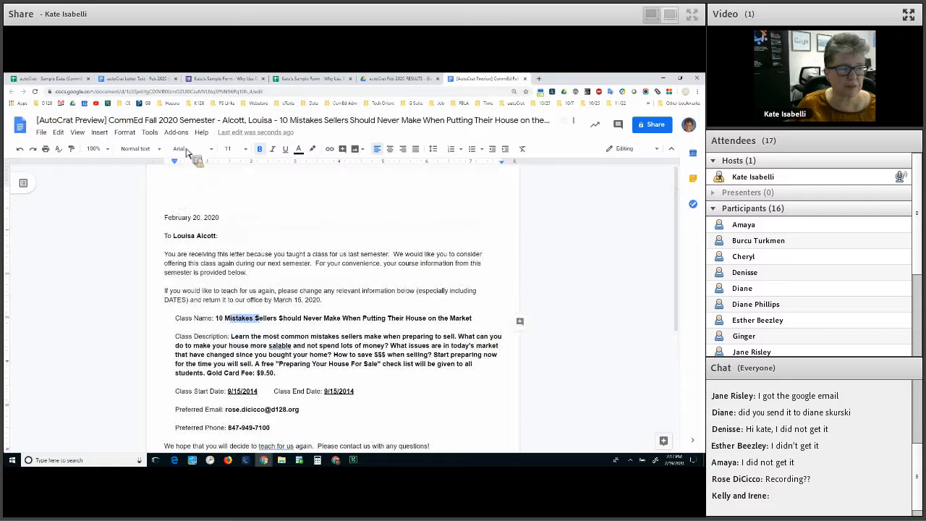
{"action": "scroll", "coordinate": [59, 87], "scroll_direction": "down", "scroll_amount": 1}
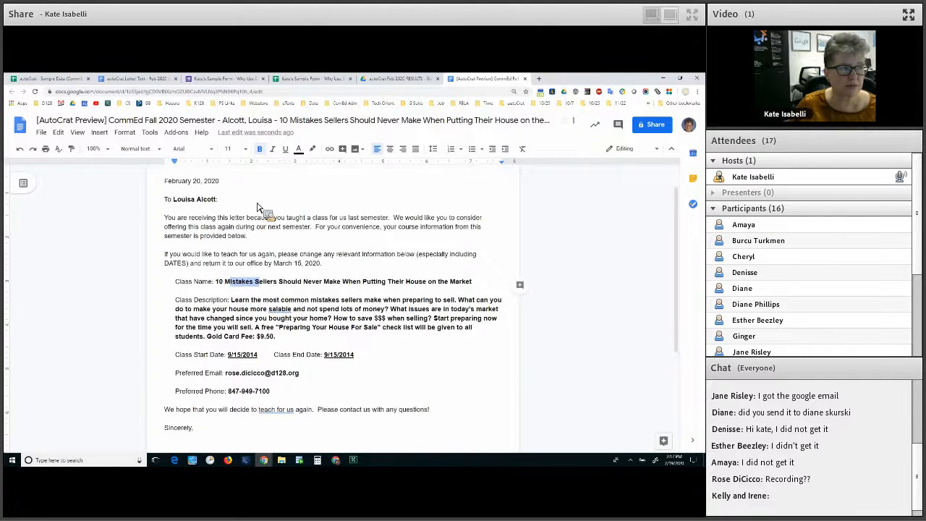
{"action": "scroll", "coordinate": [261, 207], "scroll_direction": "up", "scroll_amount": 1}
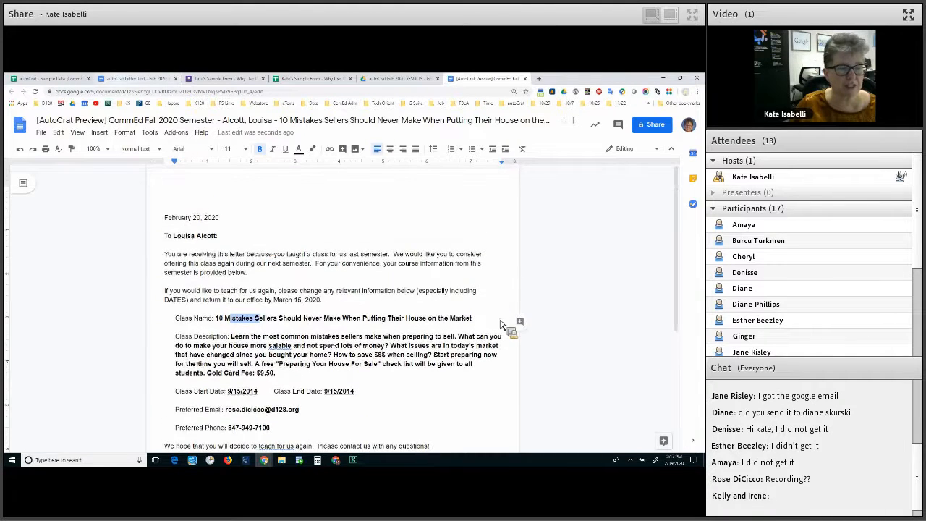
{"action": "key", "text": "ctrl+Tab"}
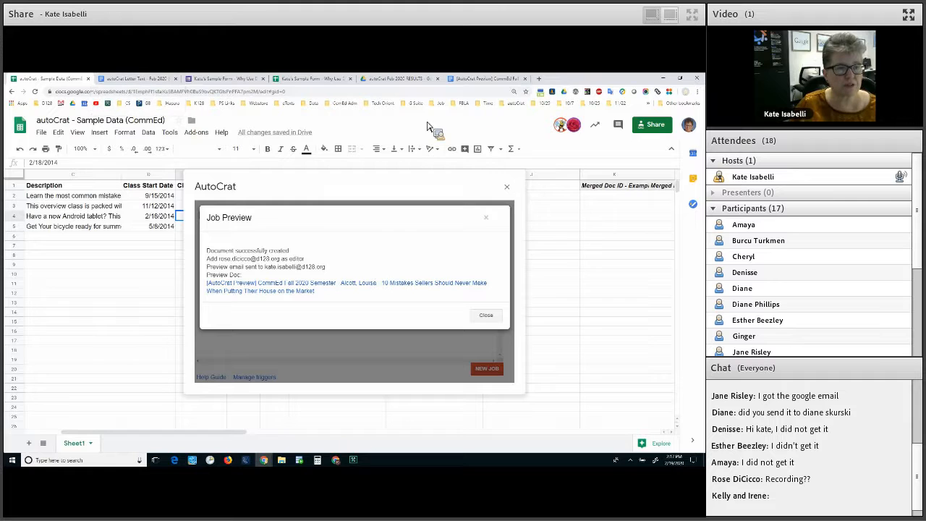
Close the preview document tab and return to the spreadsheet
{"action": "key", "text": "ctrl+shift+Tab"}
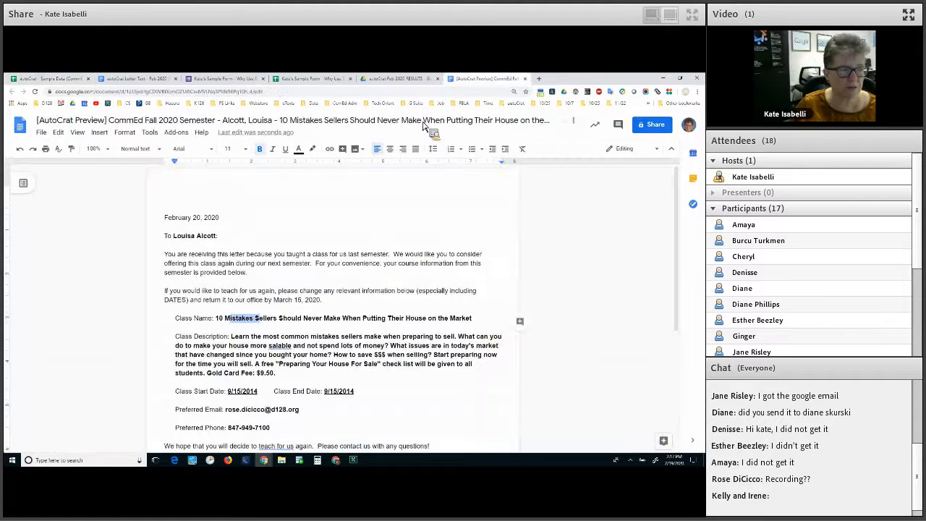
{"action": "key", "text": "ctrl+w"}
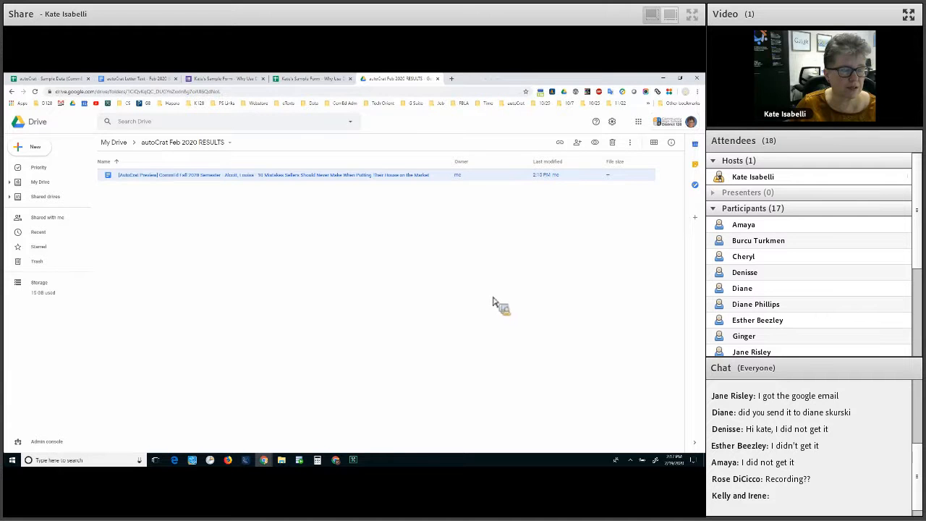
{"action": "key", "text": "ctrl+Tab"}
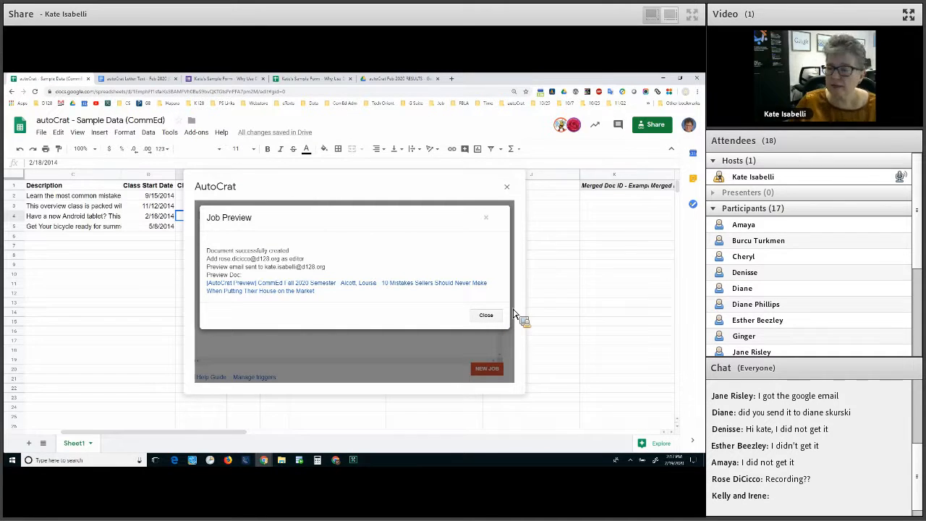
Close the Job Preview dialog and the autoCrat Existing Jobs window
{"action": "left_click", "coordinate": [514, 314]}
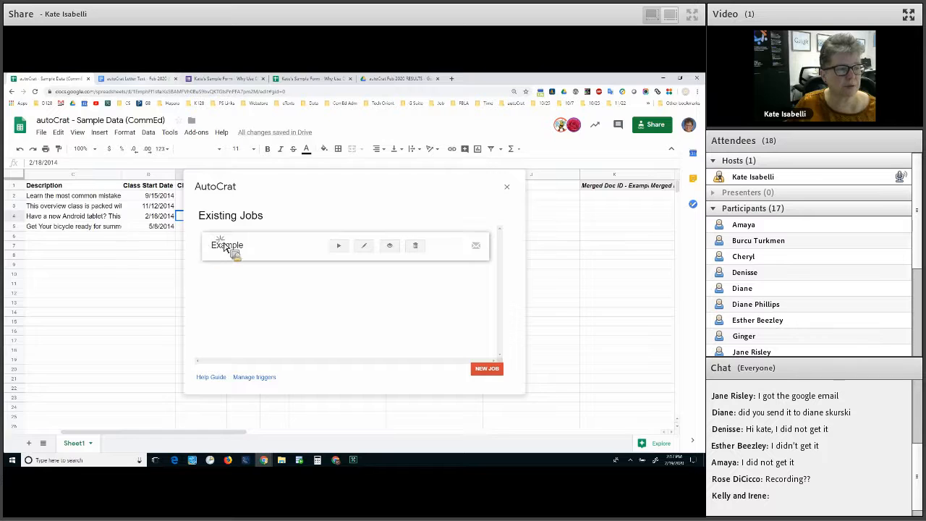
{"action": "left_click_drag", "start_coordinate": [174, 236], "coordinate": [220, 236]}
{"action": "left_click", "coordinate": [237, 264]}
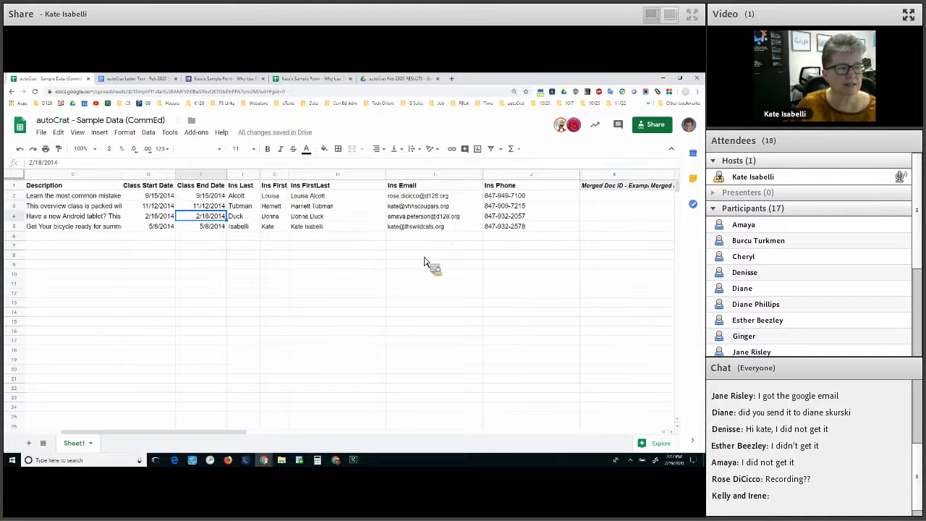
{"action": "left_click_drag", "start_coordinate": [73, 196], "coordinate": [389, 206]}
{"action": "left_click", "coordinate": [434, 255]}
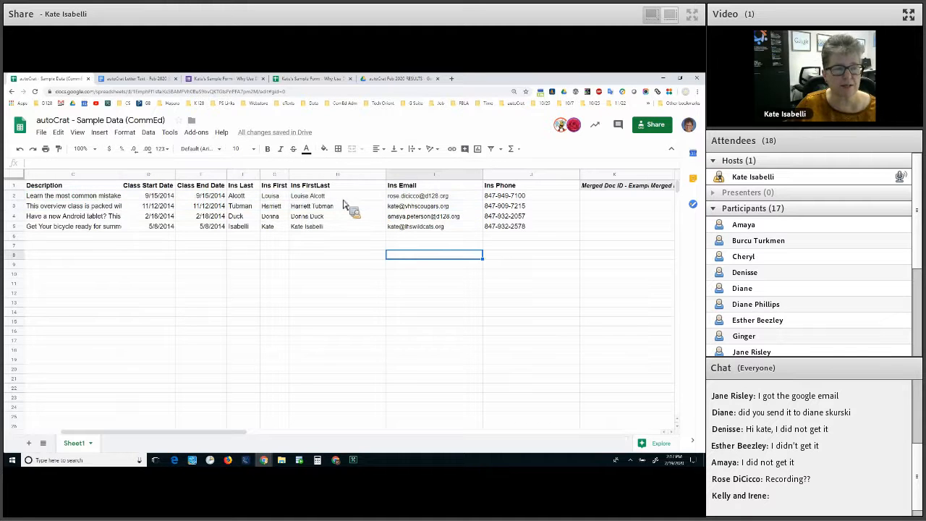
{"action": "left_click", "coordinate": [343, 199]}
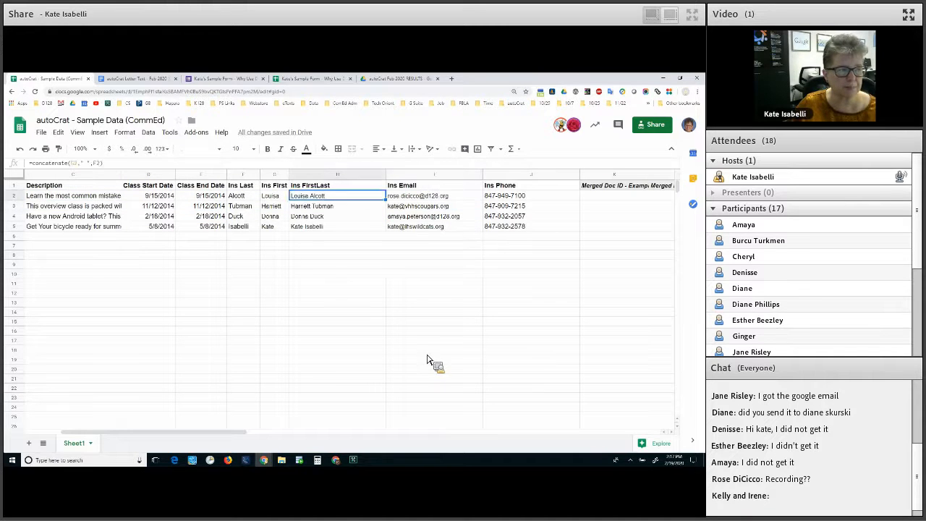
{"action": "left_click", "coordinate": [319, 246]}
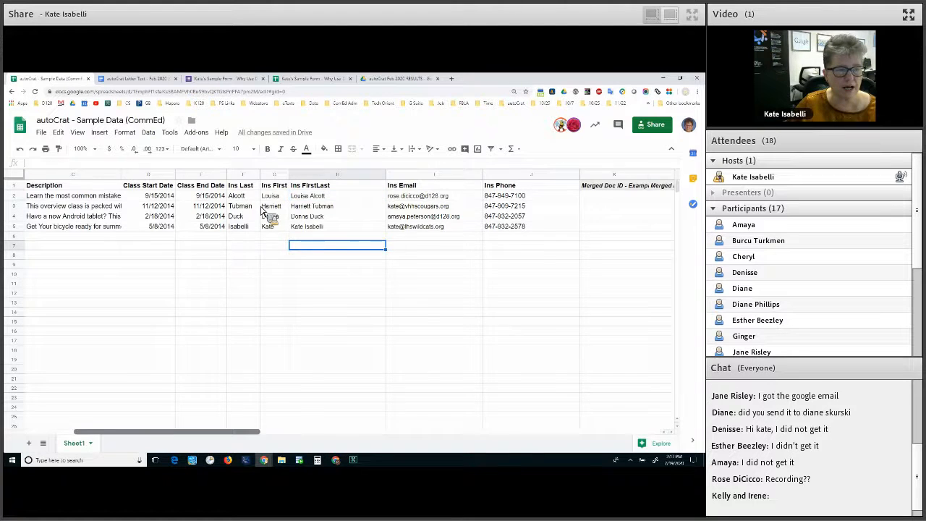
{"action": "scroll", "coordinate": [263, 210], "scroll_direction": "right", "scroll_amount": 5}
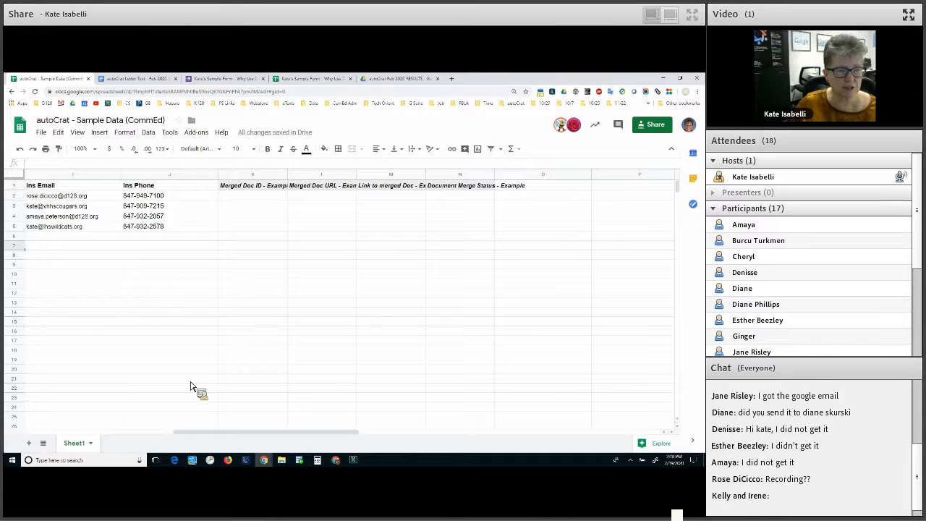
{"action": "left_click_drag", "start_coordinate": [181, 433], "coordinate": [87, 432]}
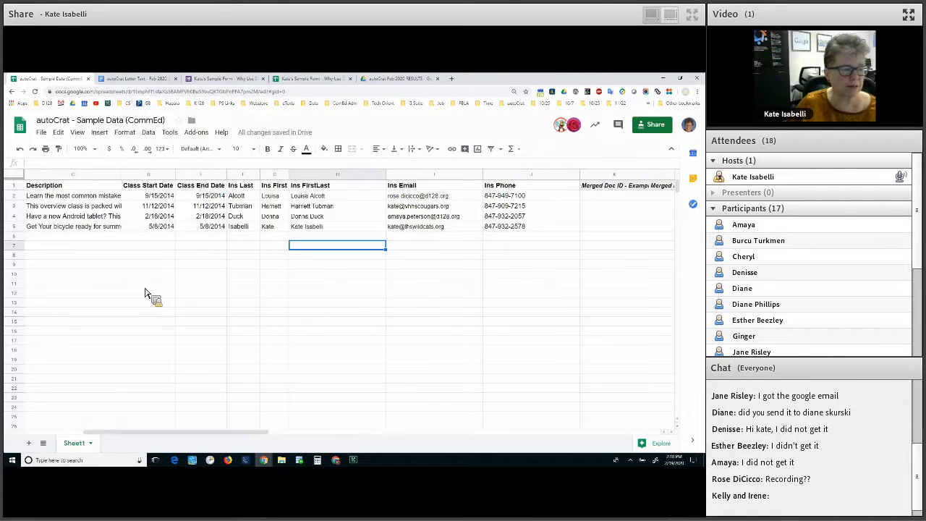
{"action": "scroll", "coordinate": [143, 284], "scroll_direction": "left", "scroll_amount": 2}
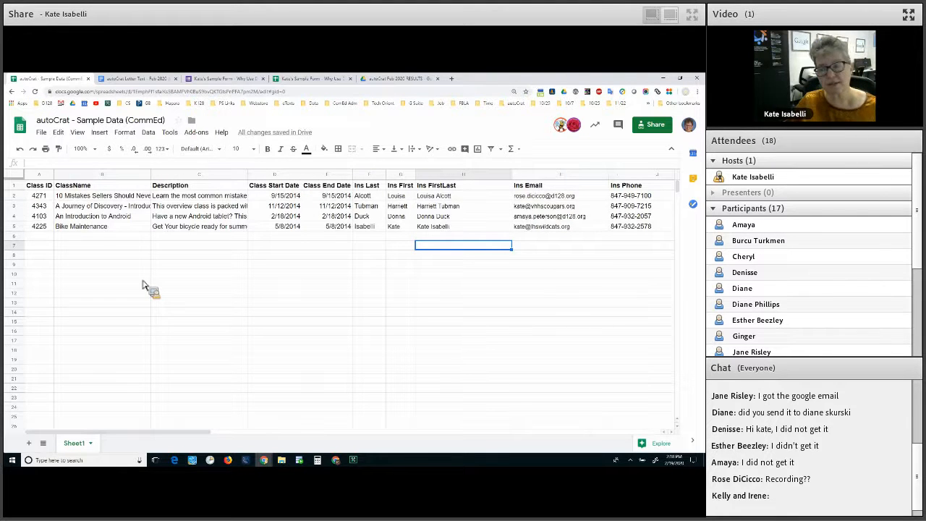
Add the instructor's surname after the first name in the email in cell I5
{"action": "left_click", "coordinate": [528, 230]}
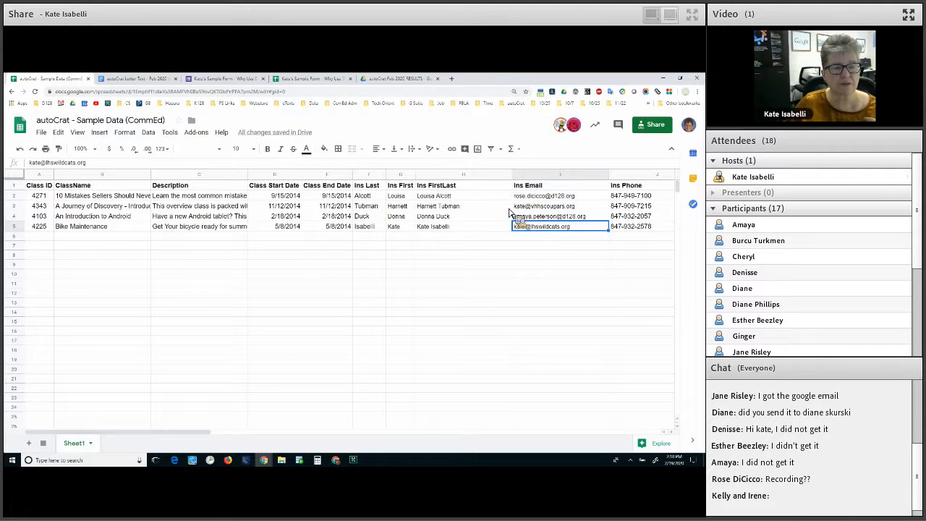
{"action": "double_click", "coordinate": [530, 230]}
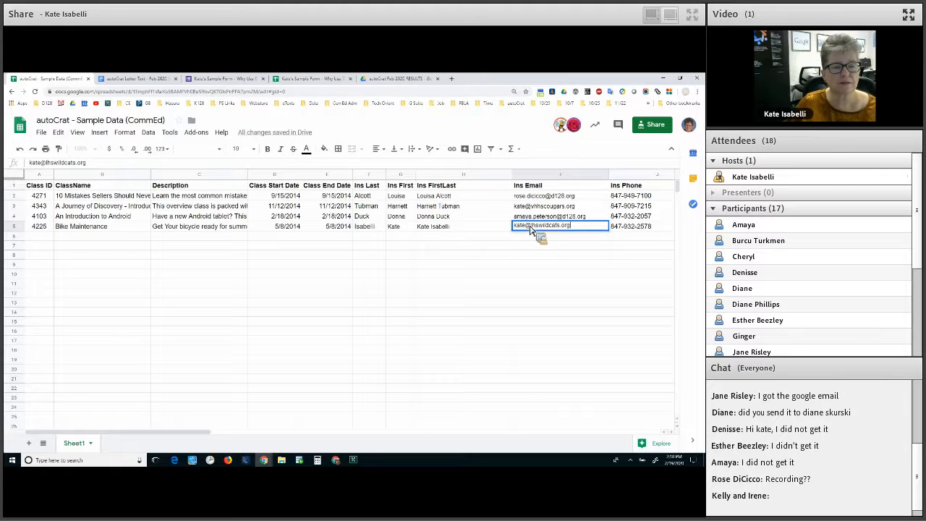
{"action": "left_click", "coordinate": [527, 225]}
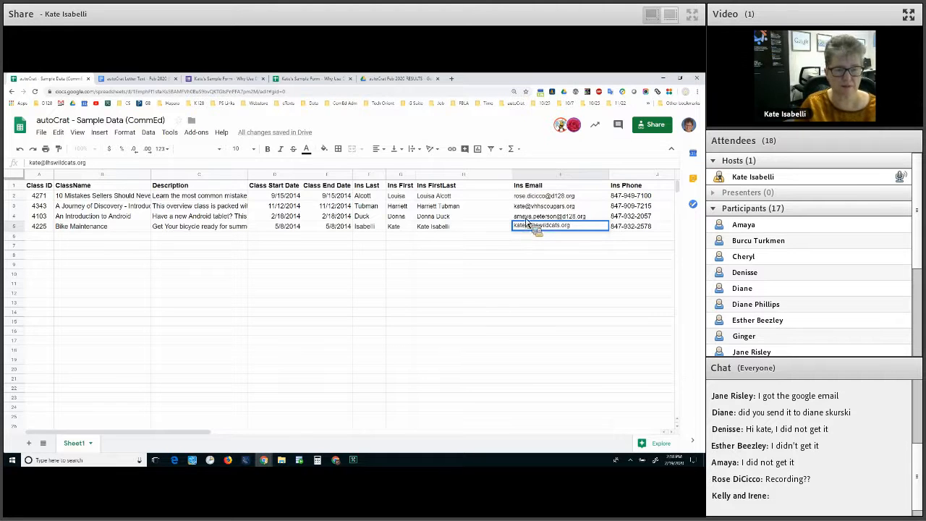
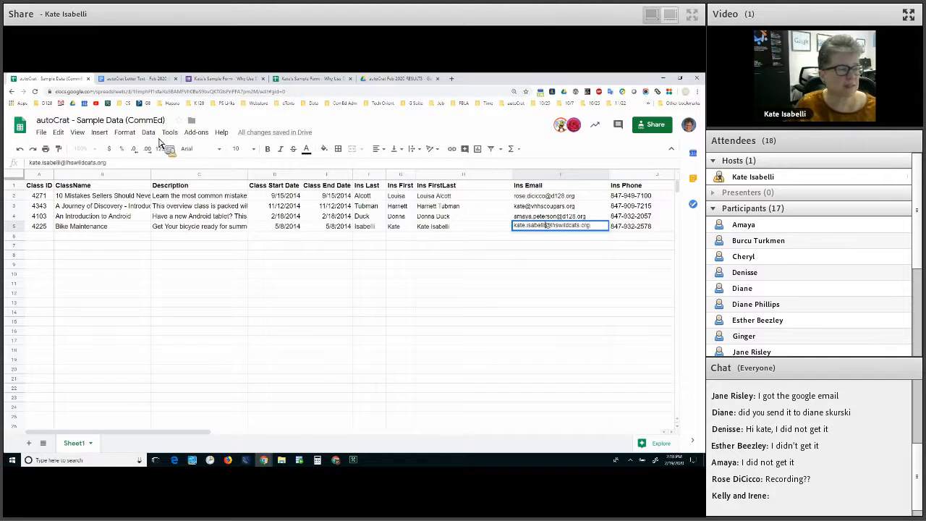
{"action": "key", "text": "Return"}
{"action": "left_click", "coordinate": [205, 206]}
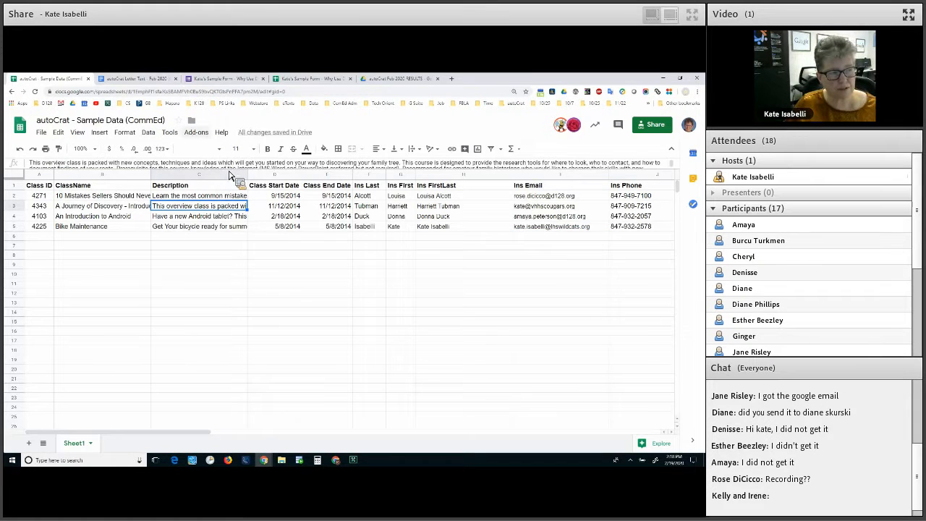
Launch autoCrat from Add-ons and run the Example job on all four rows
{"action": "left_click", "coordinate": [196, 132]}
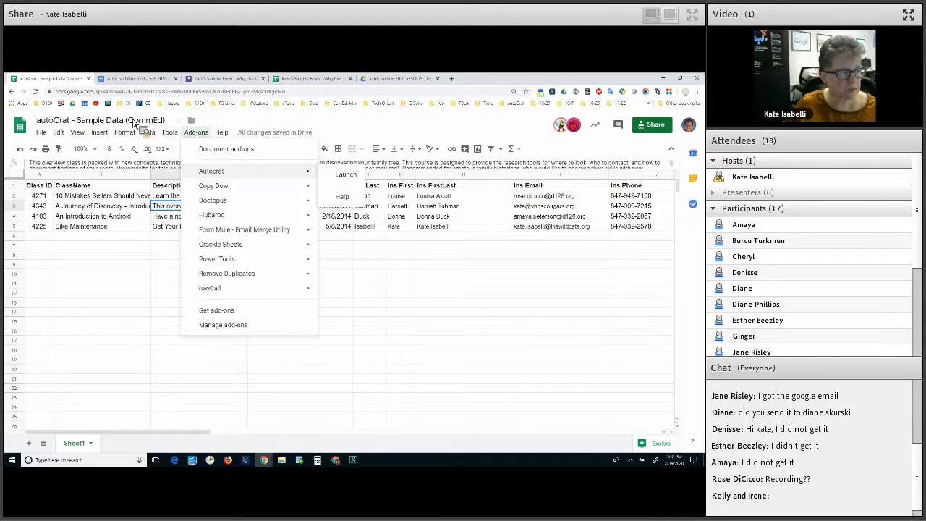
{"action": "left_click", "coordinate": [463, 312]}
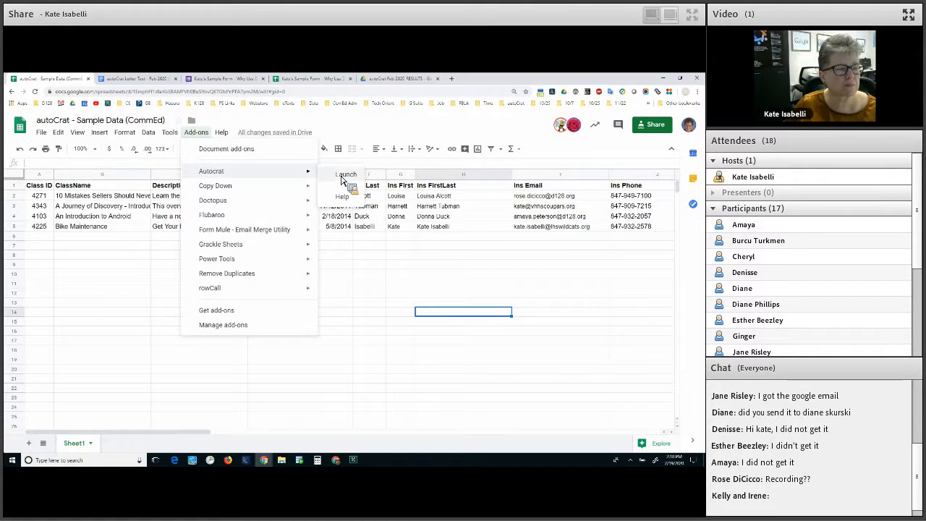
{"action": "left_click", "coordinate": [343, 176]}
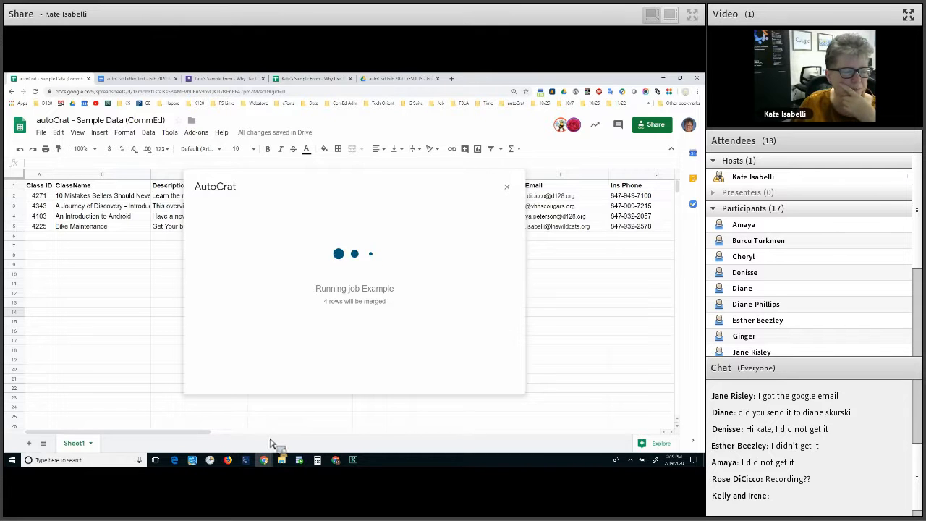
{"action": "scroll", "coordinate": [597, 260], "scroll_direction": "right", "scroll_amount": 3}
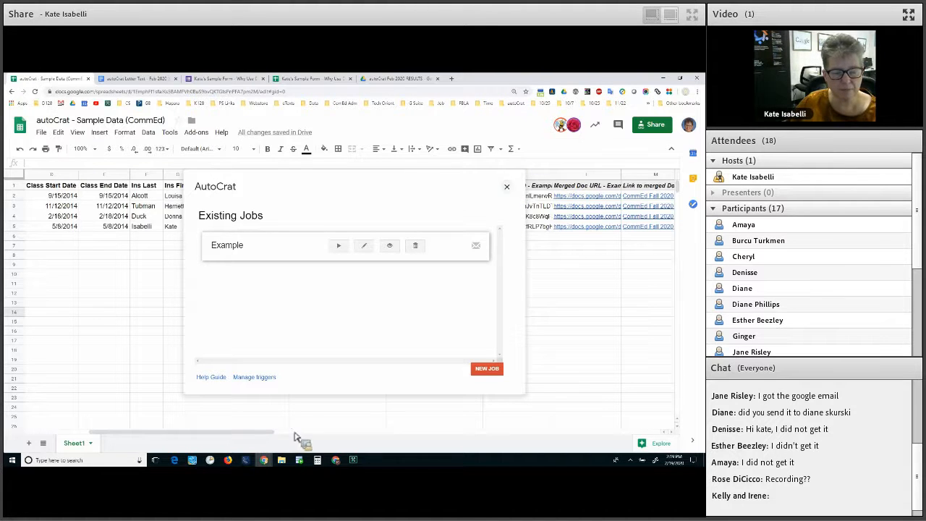
Close autoCrat and read row 5's Document Merge Status reporting the failed share
{"action": "left_click", "coordinate": [506, 186]}
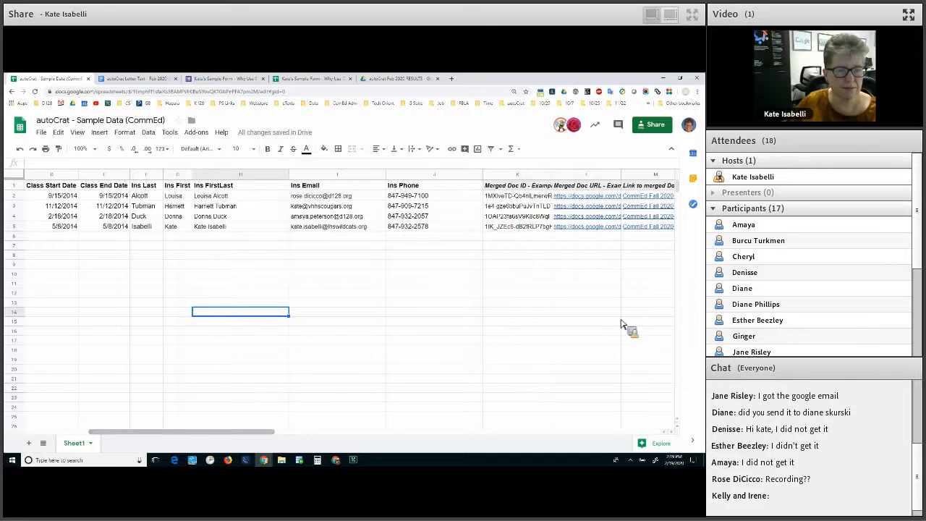
{"action": "scroll", "coordinate": [428, 269], "scroll_direction": "right", "scroll_amount": 3}
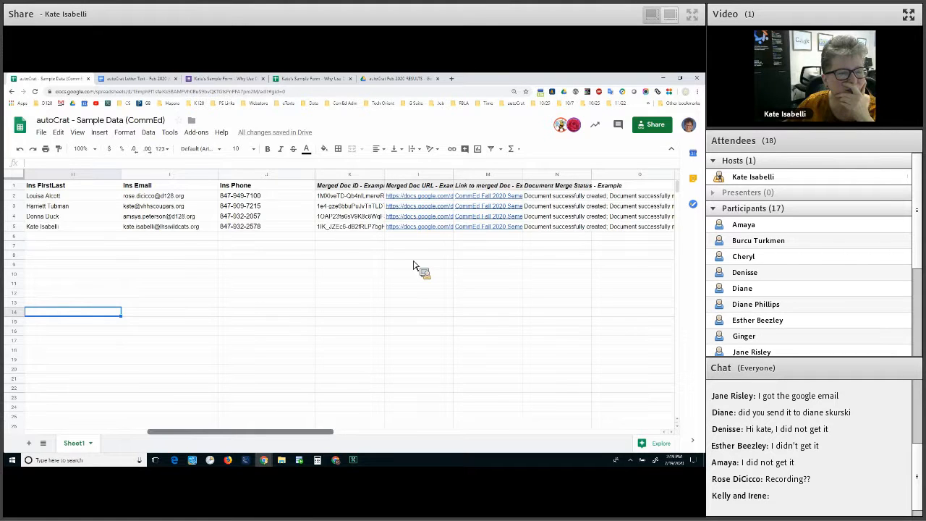
{"action": "scroll", "coordinate": [413, 265], "scroll_direction": "right", "scroll_amount": 2}
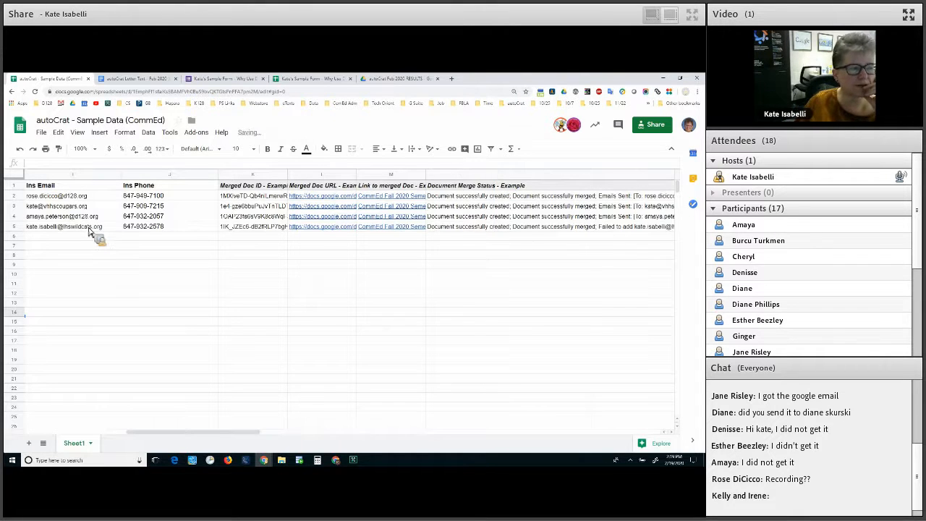
{"action": "left_click", "coordinate": [90, 230]}
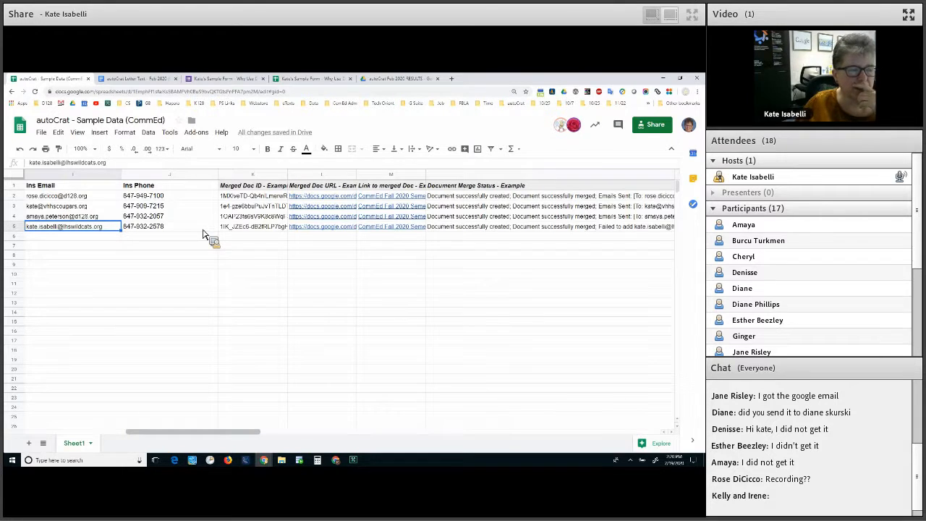
{"action": "key", "text": "Right"}
{"action": "key", "text": "Right"}
{"action": "key", "text": "Right"}
{"action": "key", "text": "Right"}
{"action": "key", "text": "Right"}
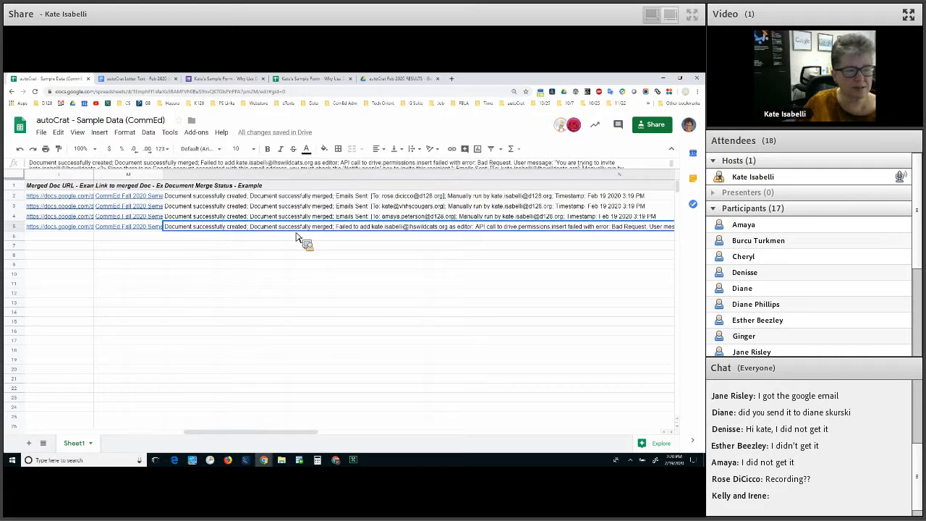
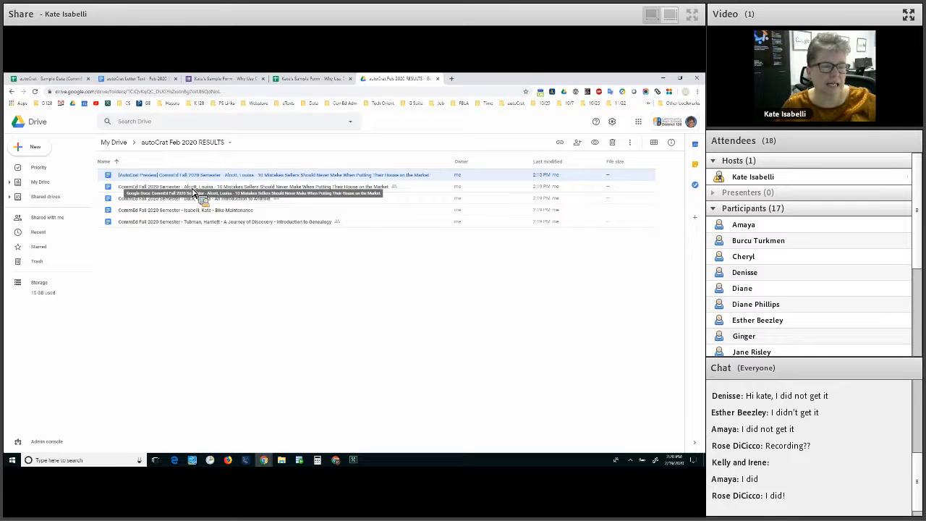
Open the CommEd Fall 2020 '10 Mistakes Sellers' merged letter from the RESULTS folder
{"action": "double_click", "coordinate": [192, 189]}
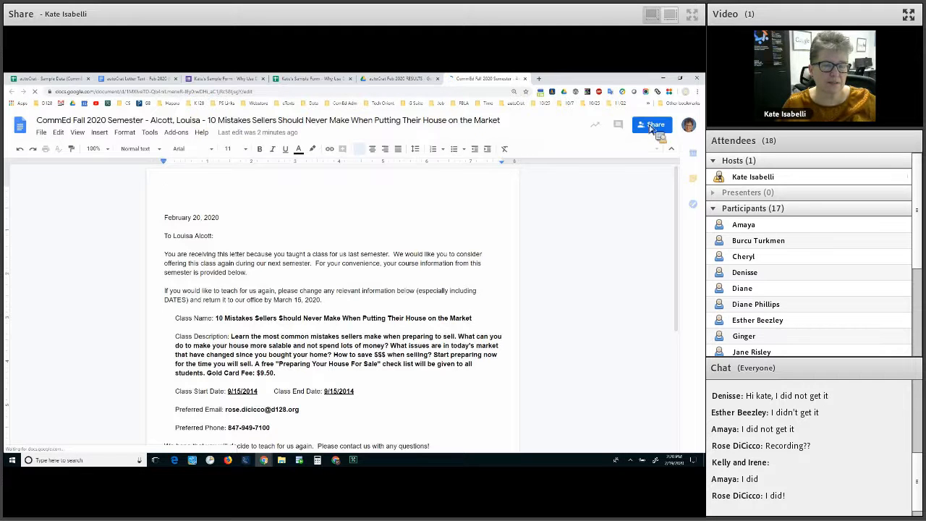
Check who the merged letter is shared with, then close the document
{"action": "left_click", "coordinate": [649, 126]}
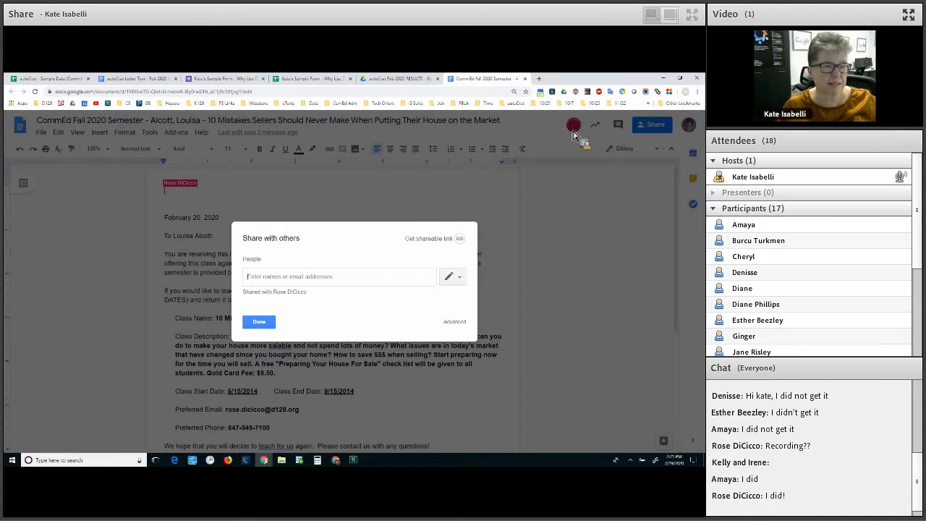
{"action": "key", "text": "Escape"}
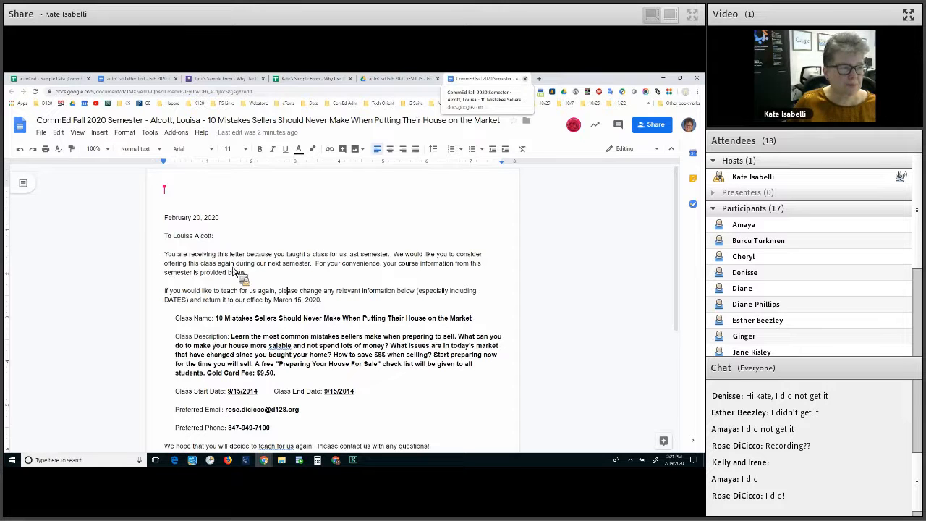
{"action": "key", "text": "ctrl+w"}
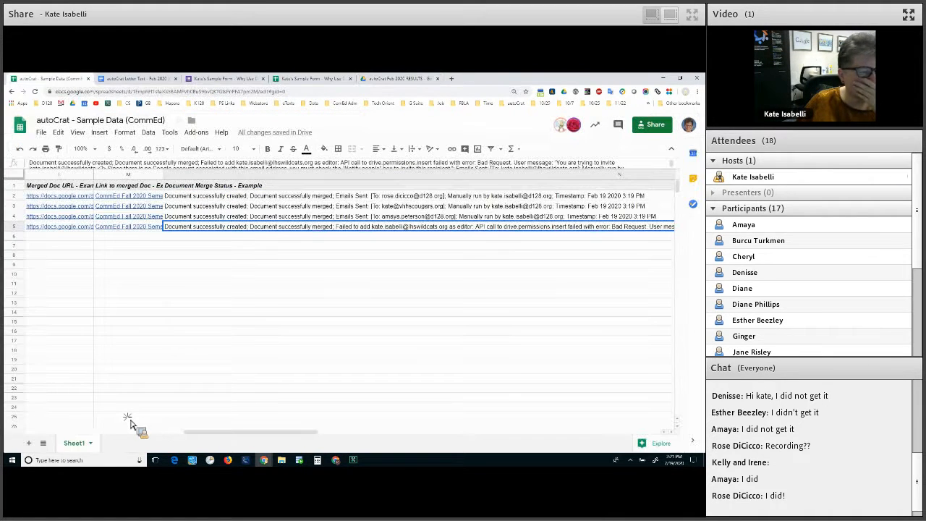
Scroll the sheet back to column A, then return to the autoCrat Feb 2020 RESULTS folder
{"action": "left_click", "coordinate": [114, 431]}
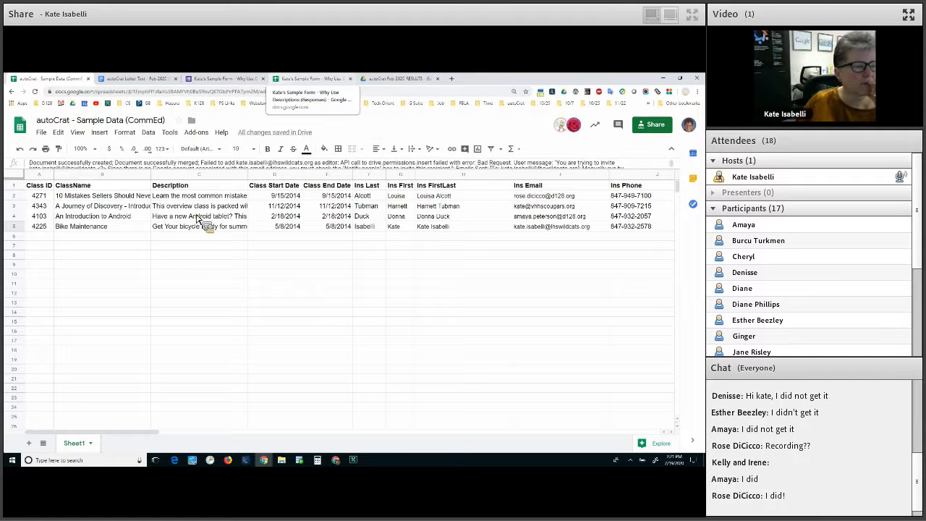
{"action": "left_click", "coordinate": [399, 79]}
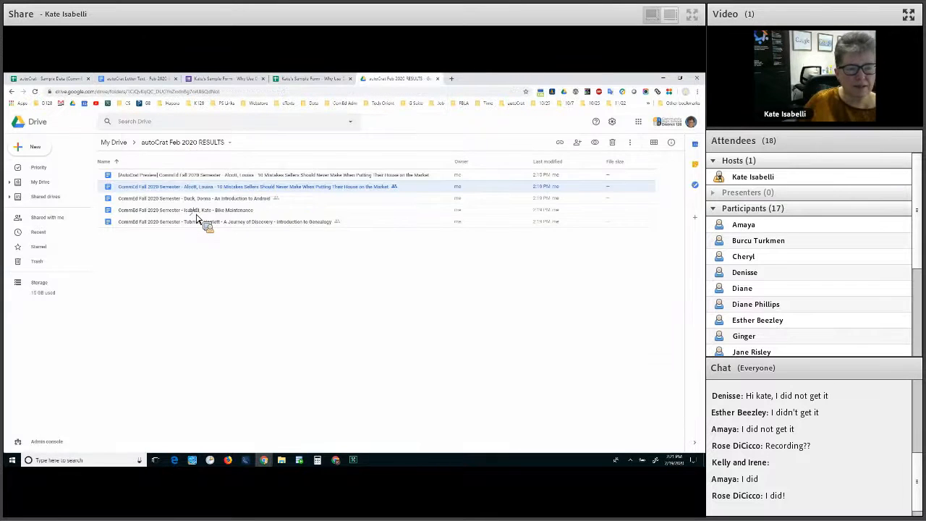
Open the Bike Maintenance merged letter, then go back to the autoCrat - Sample Data spreadsheet
{"action": "left_click", "coordinate": [196, 214]}
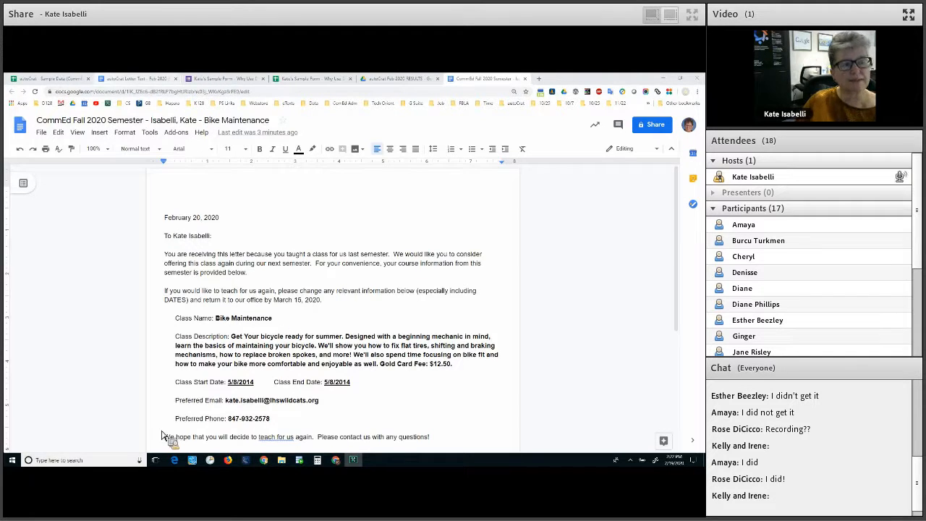
{"action": "left_click", "coordinate": [51, 79]}
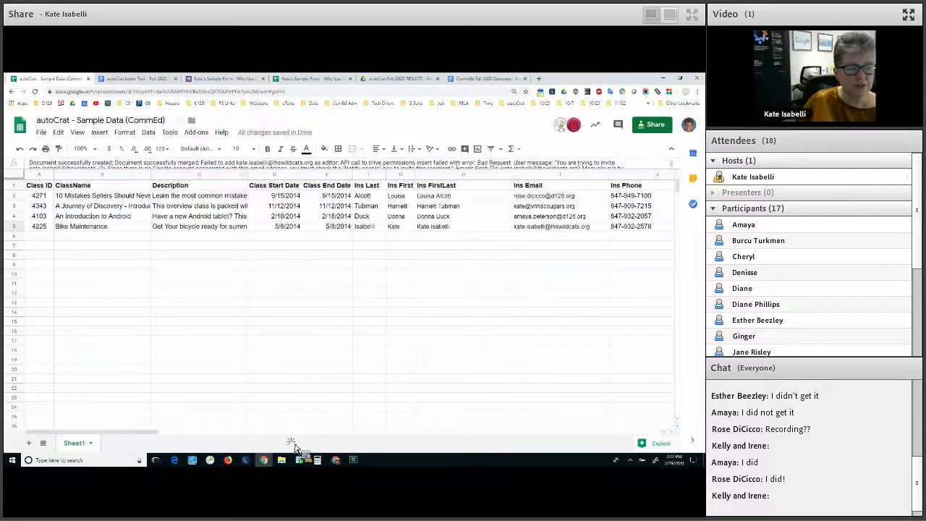
{"action": "scroll", "coordinate": [295, 448], "scroll_direction": "right", "scroll_amount": 5}
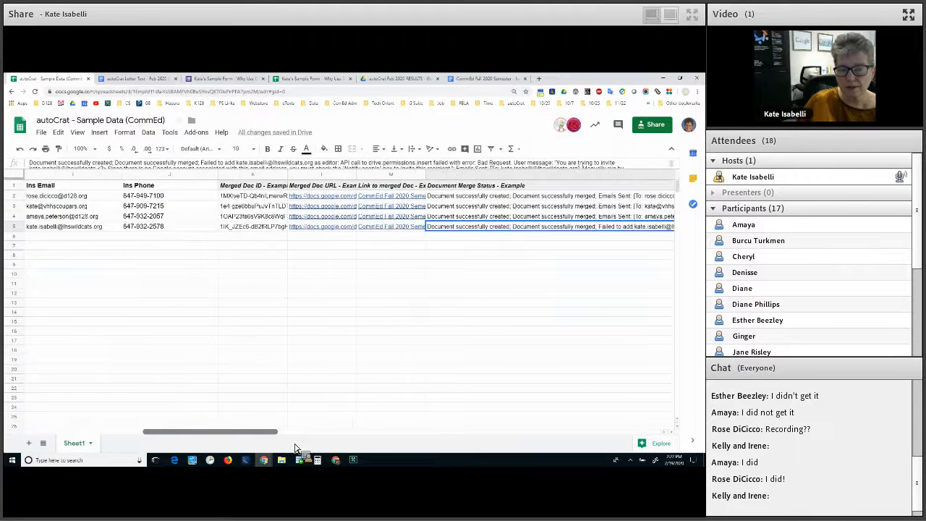
{"action": "scroll", "coordinate": [396, 333], "scroll_direction": "right", "scroll_amount": 2}
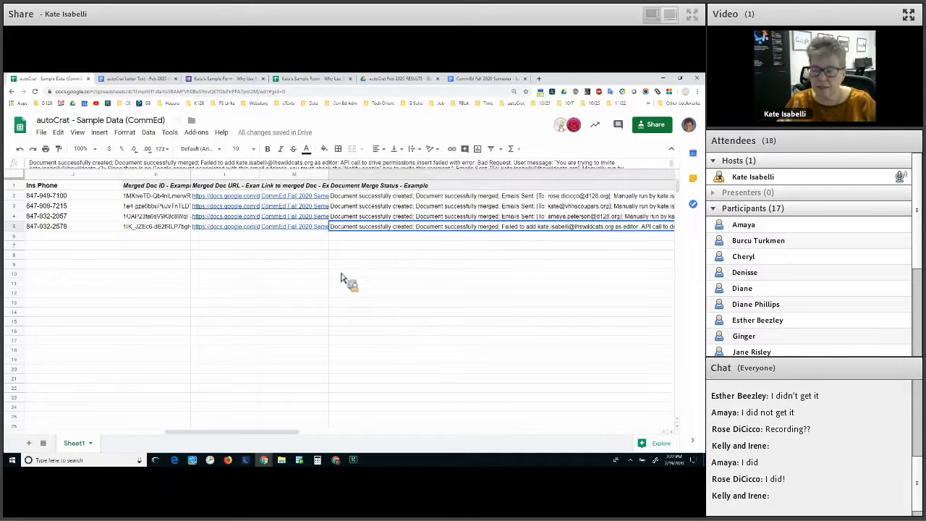
{"action": "left_click", "coordinate": [254, 294]}
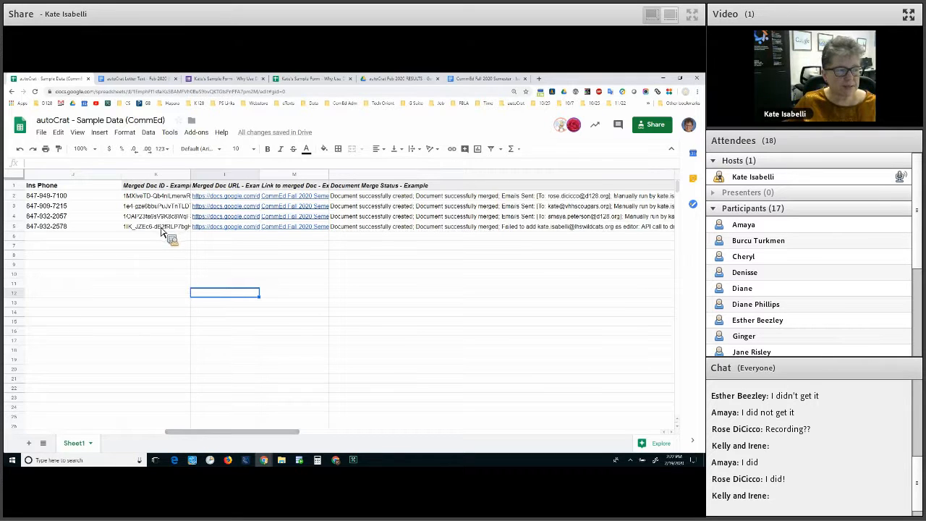
{"action": "scroll", "coordinate": [160, 229], "scroll_direction": "left", "scroll_amount": 3}
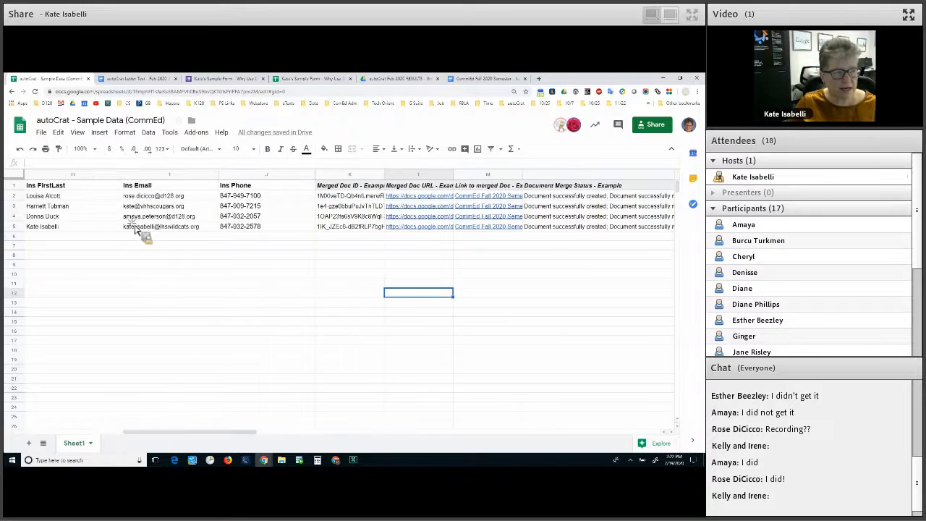
{"action": "left_click", "coordinate": [143, 228]}
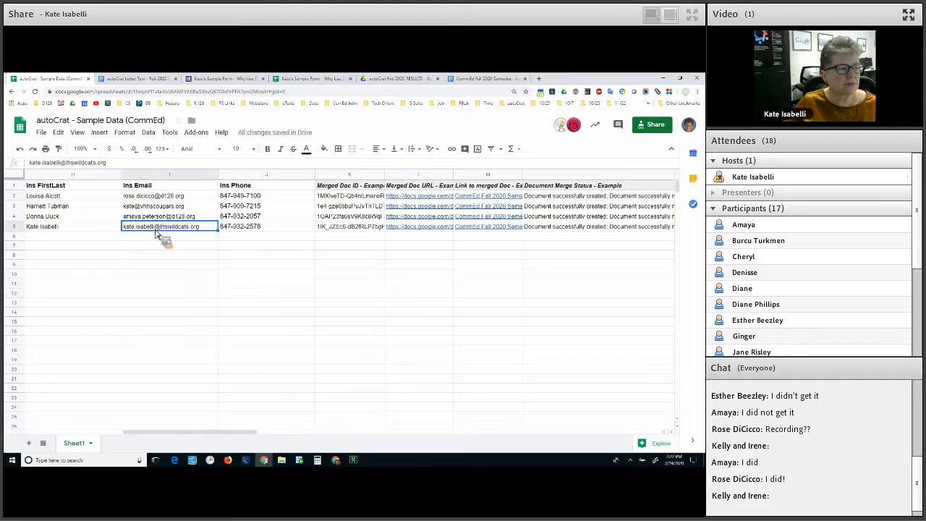
Remove the surname from the instructor's email in cell I5
{"action": "double_click", "coordinate": [155, 232]}
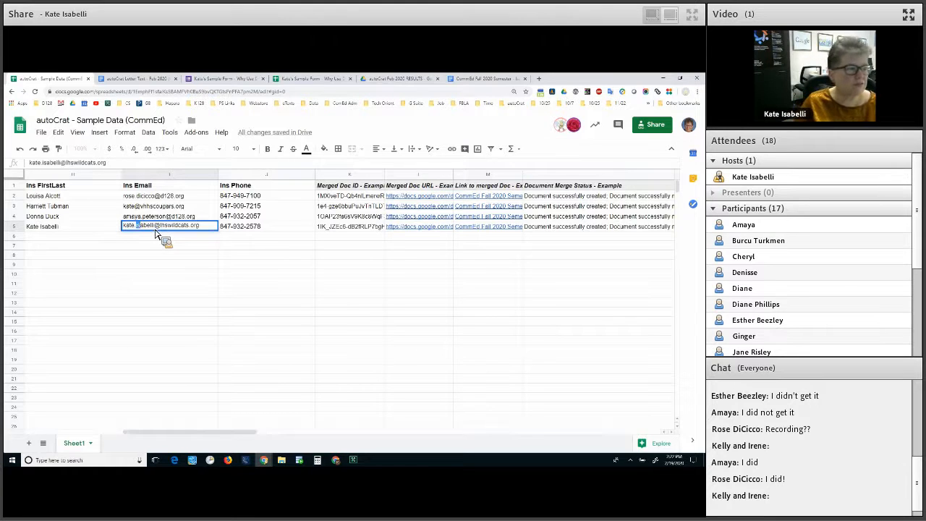
{"action": "key", "text": "Delete"}
{"action": "key", "text": "Delete"}
{"action": "key", "text": "Delete"}
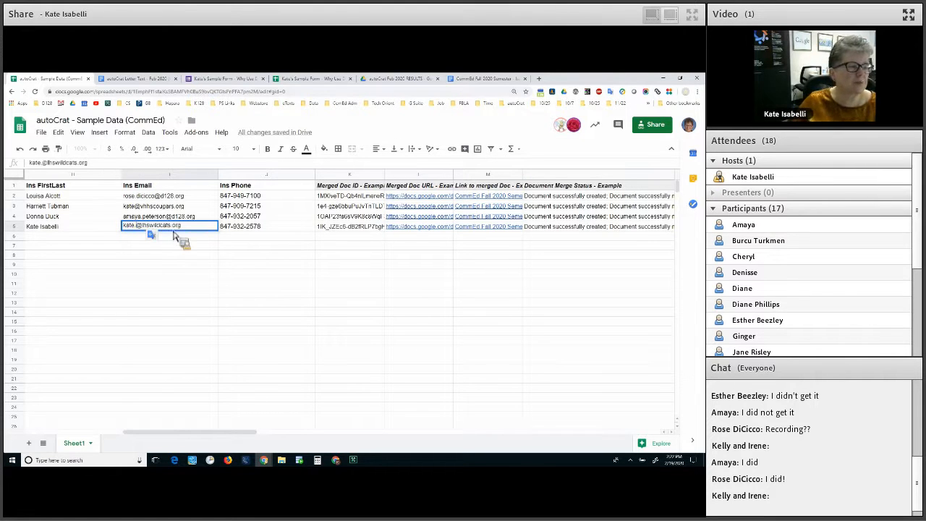
{"action": "key", "text": "BackSpace"}
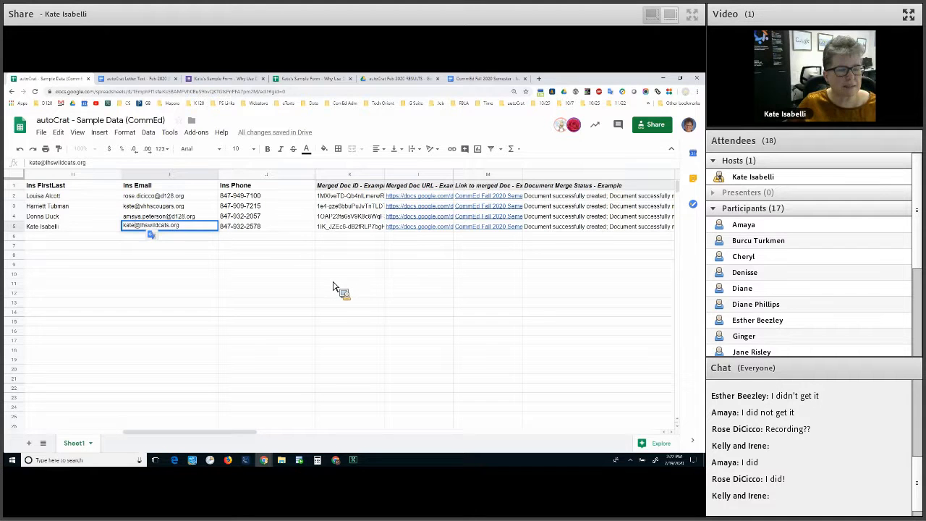
{"action": "key", "text": "Return"}
{"action": "key", "text": "Up"}
{"action": "key", "text": "Up"}
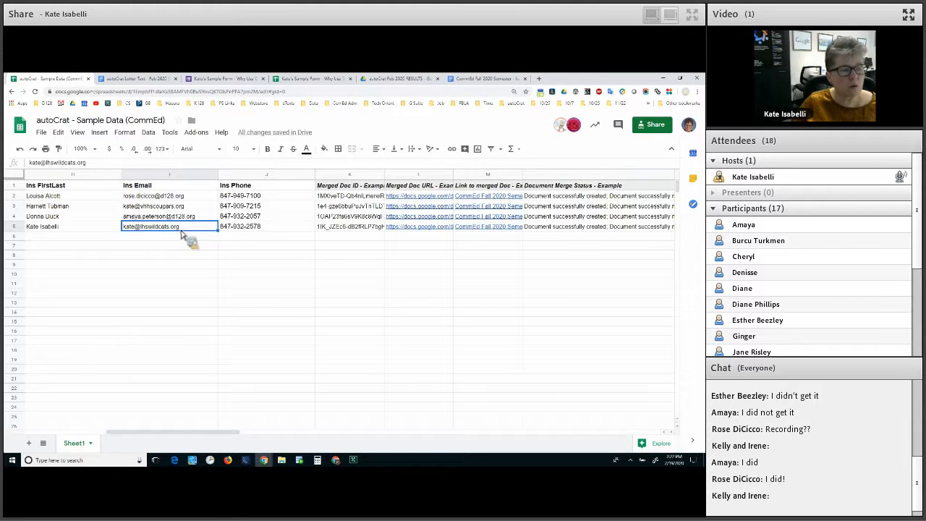
Clear row 5's merged doc ID, URL, link and merge status cells
{"action": "left_click", "coordinate": [306, 229]}
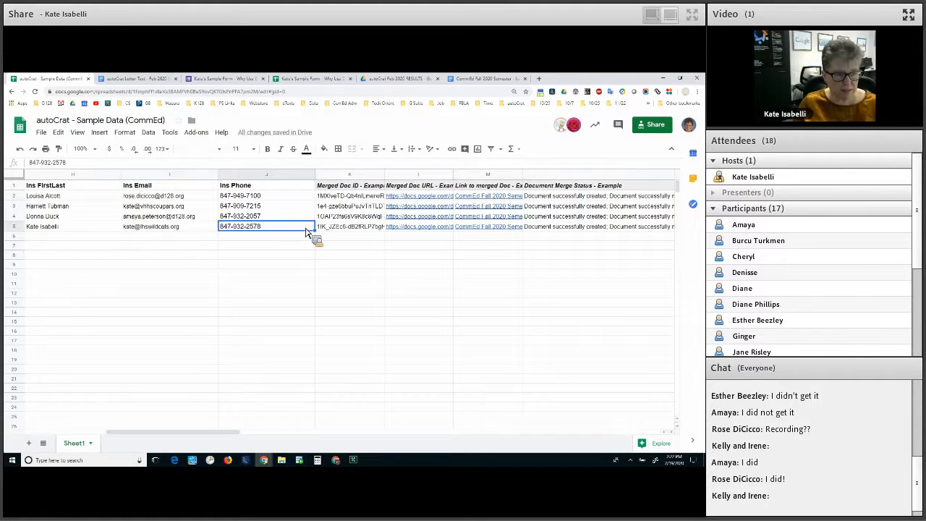
{"action": "key", "text": "Right"}
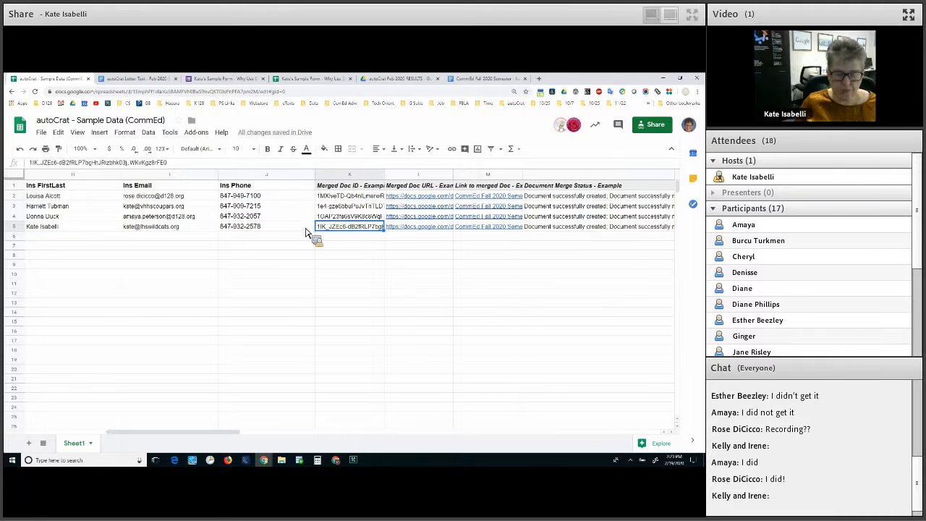
{"action": "key", "text": "ctrl+Right"}
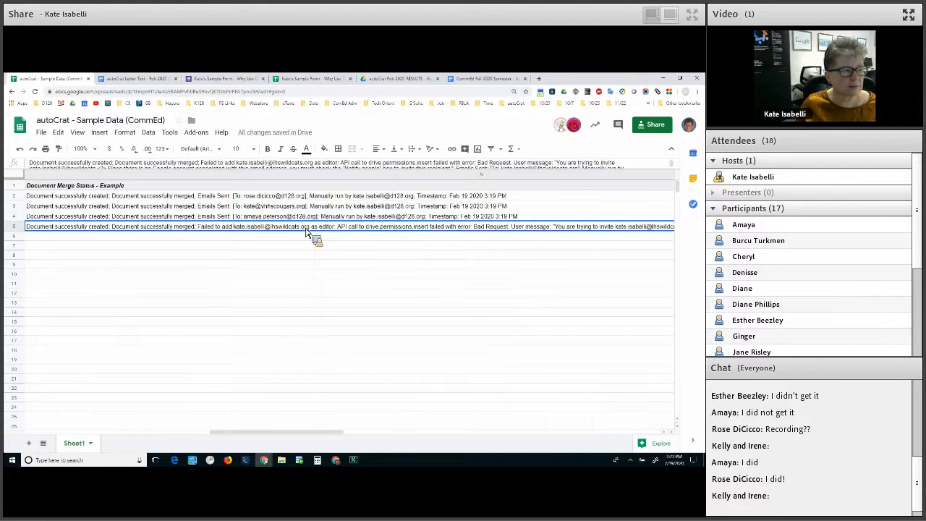
{"action": "key", "text": "ctrl+Left"}
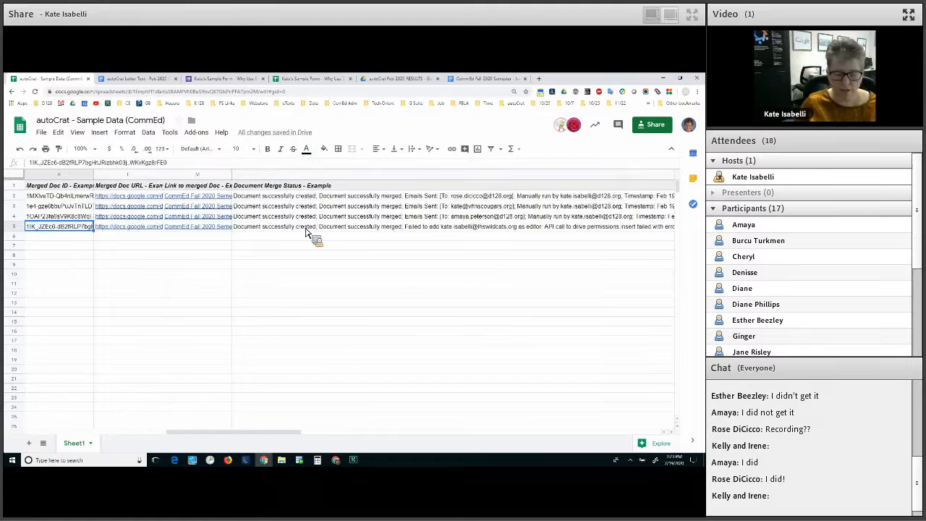
{"action": "key", "text": "ctrl+shift+Right"}
{"action": "key", "text": "Delete"}
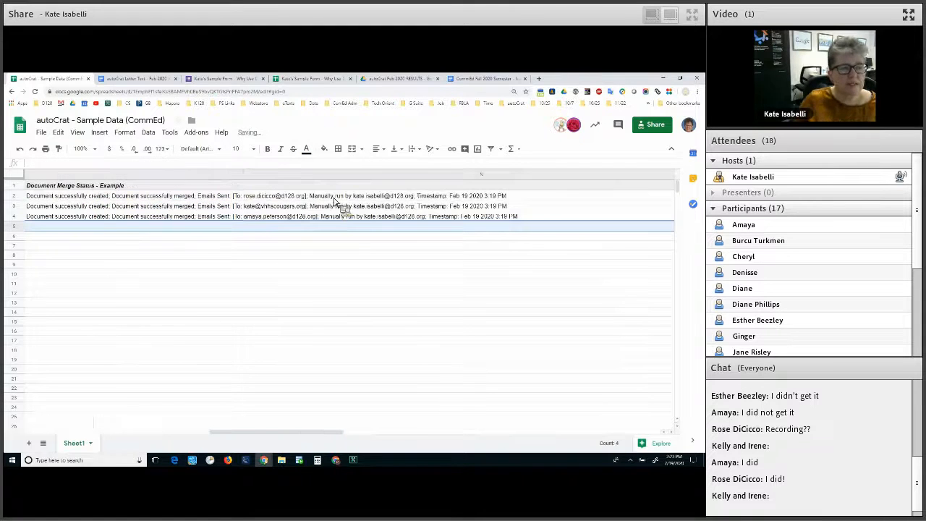
{"action": "key", "text": "Left"}
{"action": "key", "text": "Left"}
{"action": "key", "text": "Left"}
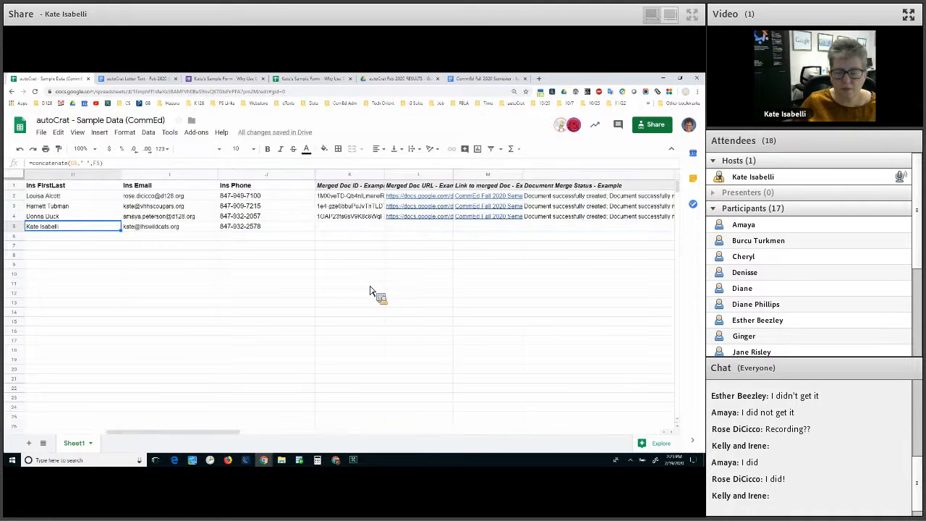
{"action": "key", "text": "Right"}
{"action": "key", "text": "Right"}
{"action": "key", "text": "Right"}
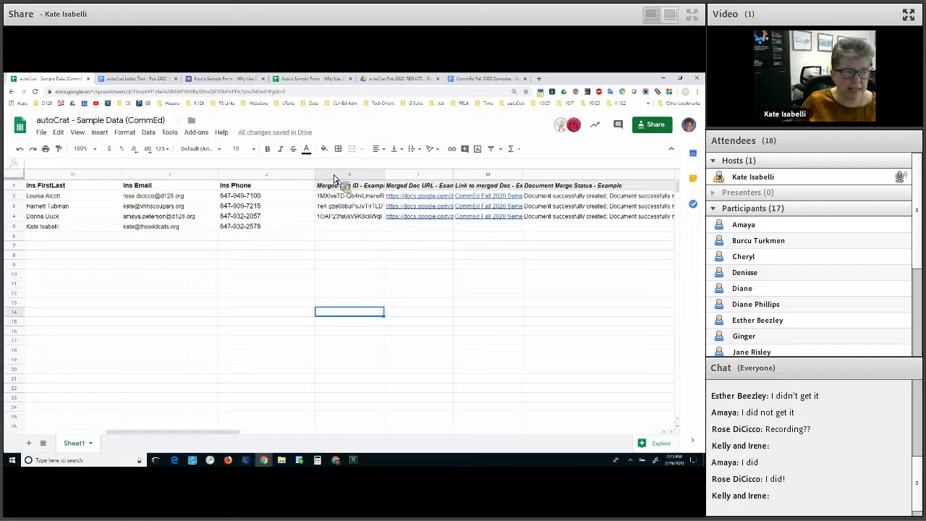
Launch autoCrat and rerun the Example job so row 5 merges successfully
{"action": "left_click", "coordinate": [196, 132]}
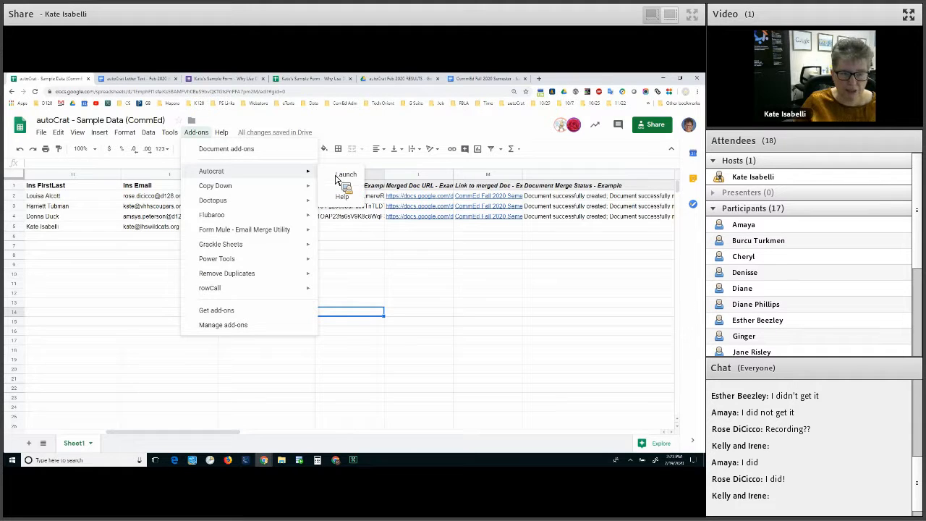
{"action": "left_click", "coordinate": [340, 175]}
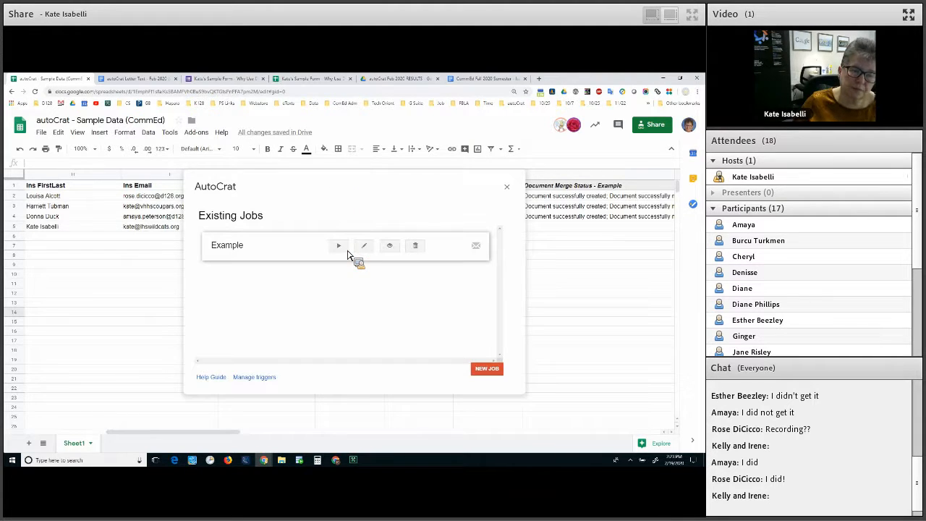
{"action": "left_click", "coordinate": [340, 247]}
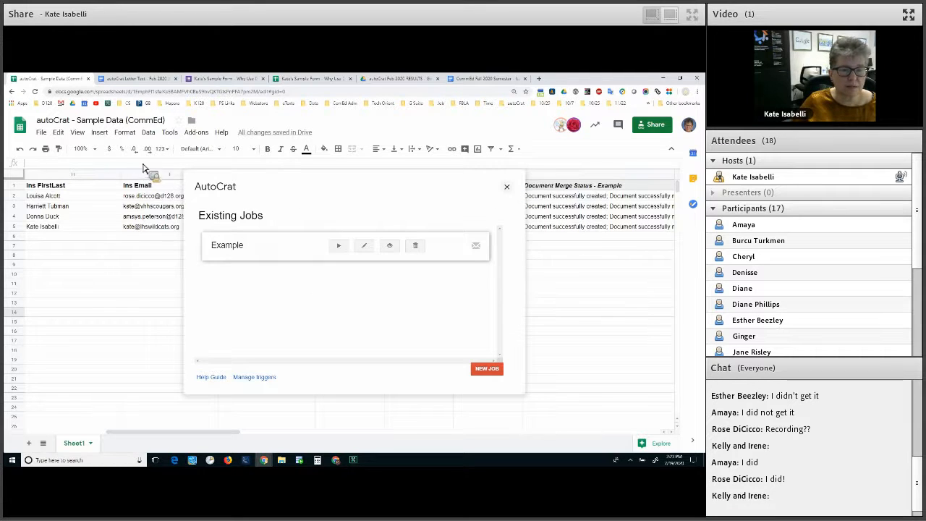
{"action": "left_click", "coordinate": [506, 187]}
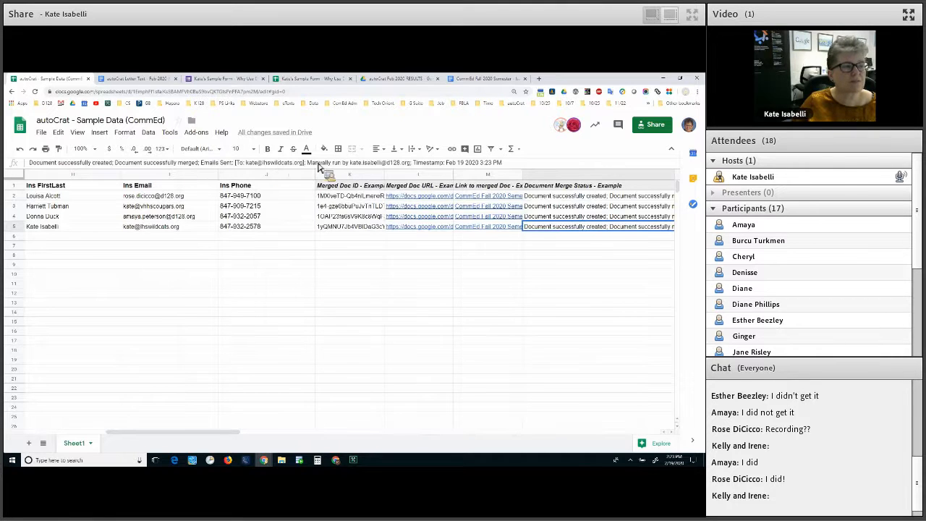
Insert an empty column to the left of the Class ID column
{"action": "left_click", "coordinate": [297, 293]}
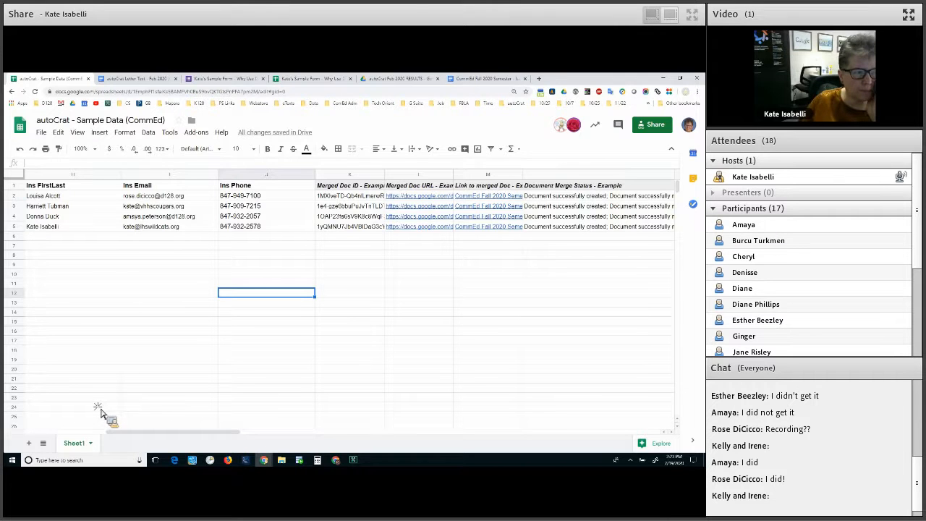
{"action": "scroll", "coordinate": [145, 275], "scroll_direction": "right", "scroll_amount": 3}
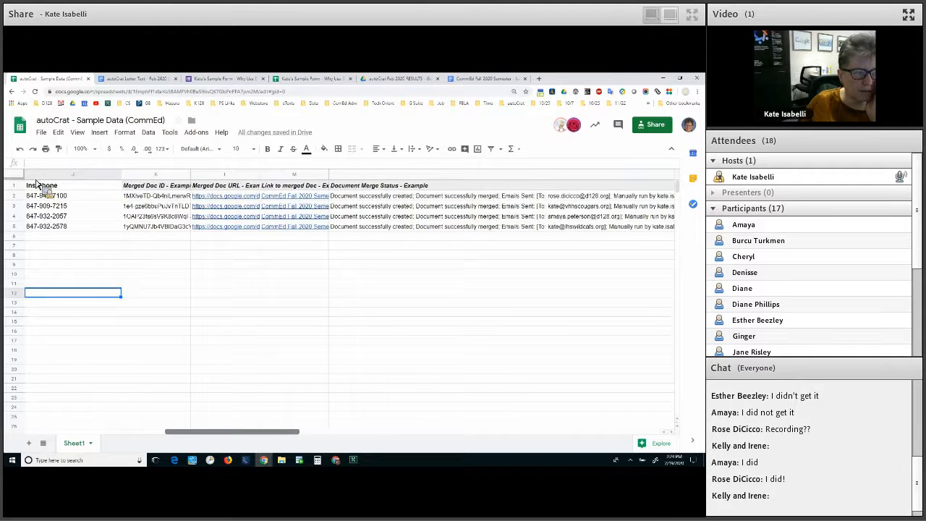
{"action": "scroll", "coordinate": [40, 187], "scroll_direction": "left", "scroll_amount": 4}
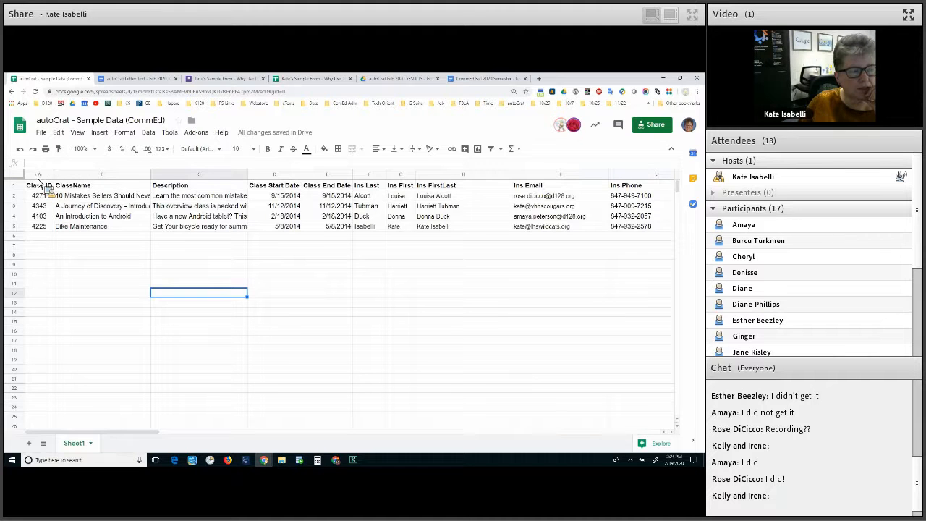
{"action": "left_click", "coordinate": [38, 177]}
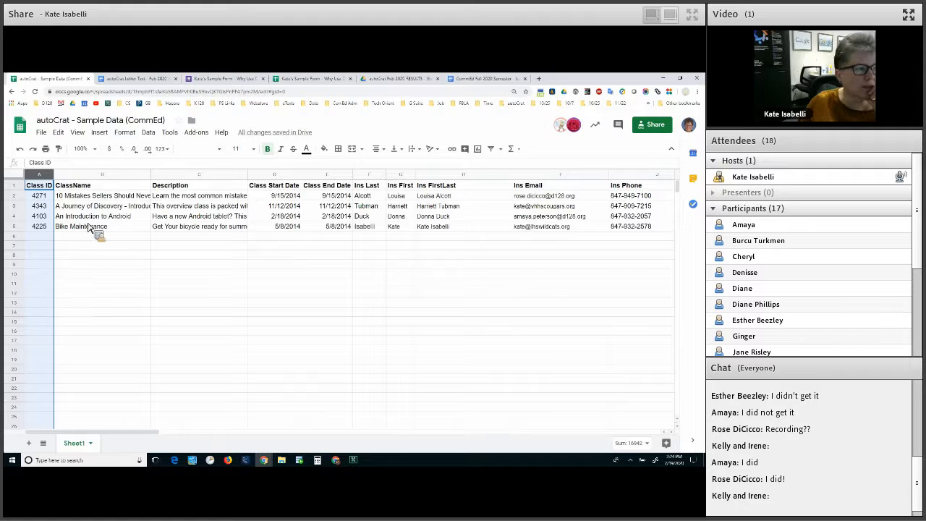
{"action": "right_click", "coordinate": [47, 192]}
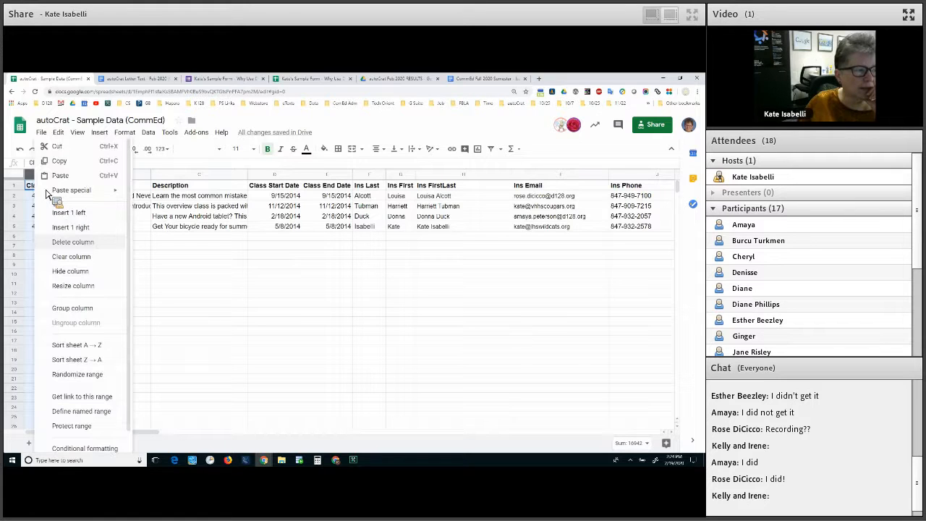
{"action": "left_click", "coordinate": [56, 212]}
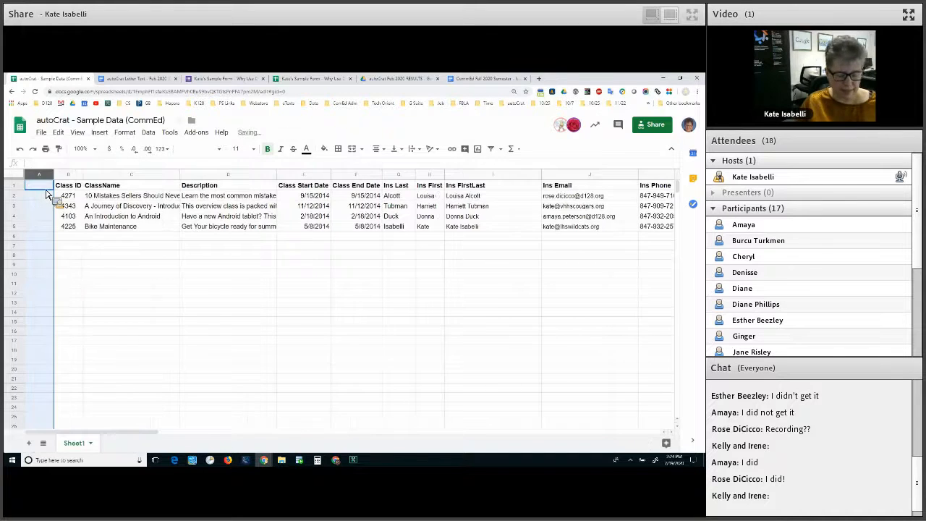
Head the new column 'Respondent' and mark X in rows 2 and 4
{"action": "left_click", "coordinate": [45, 188]}
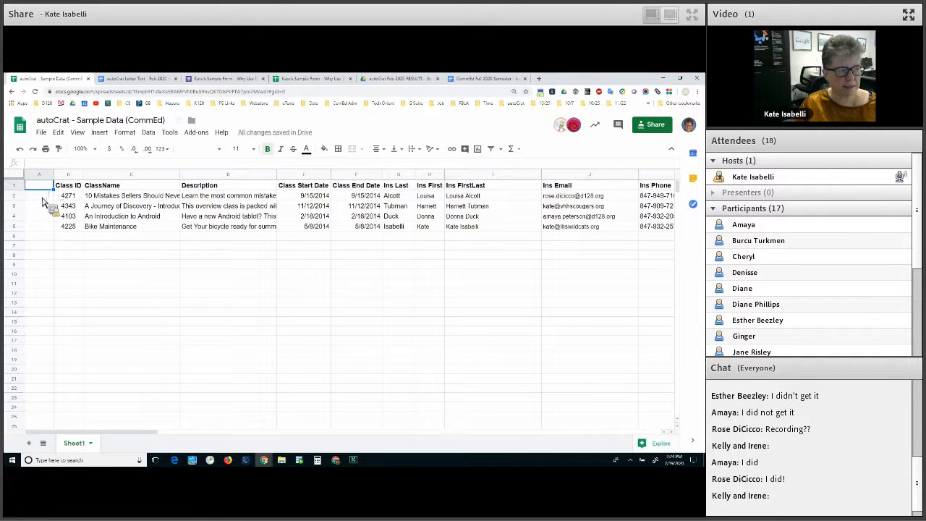
{"action": "type", "text": "Respondent"}
{"action": "key", "text": "Return"}
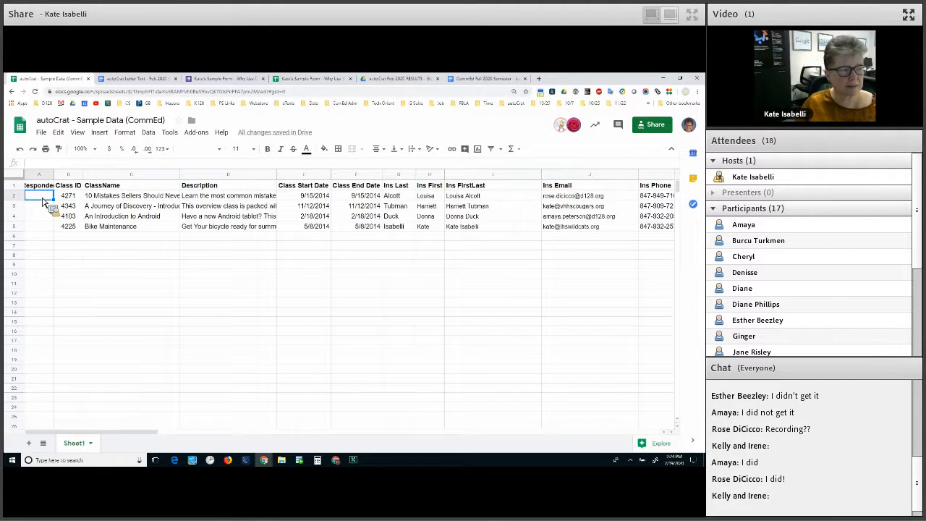
{"action": "type", "text": "X"}
{"action": "key", "text": "Return"}
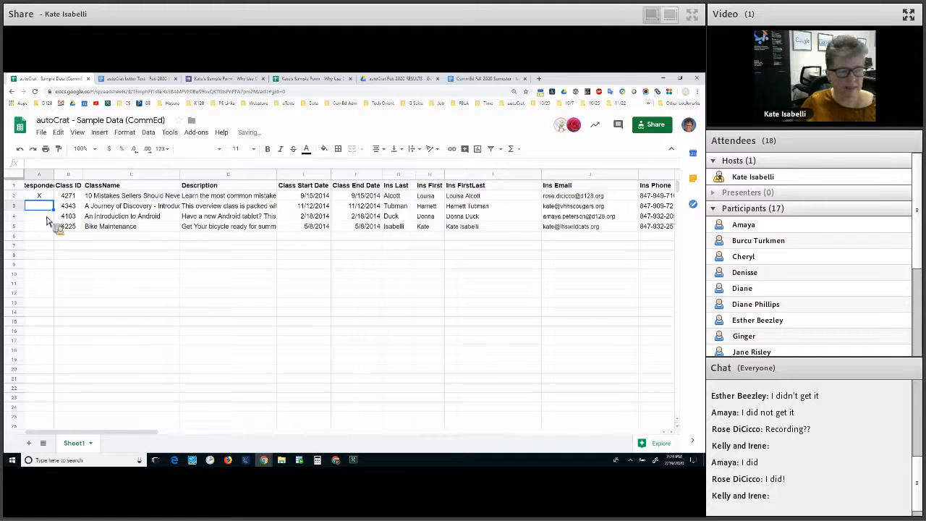
{"action": "key", "text": "Return"}
{"action": "type", "text": "X"}
{"action": "key", "text": "Return"}
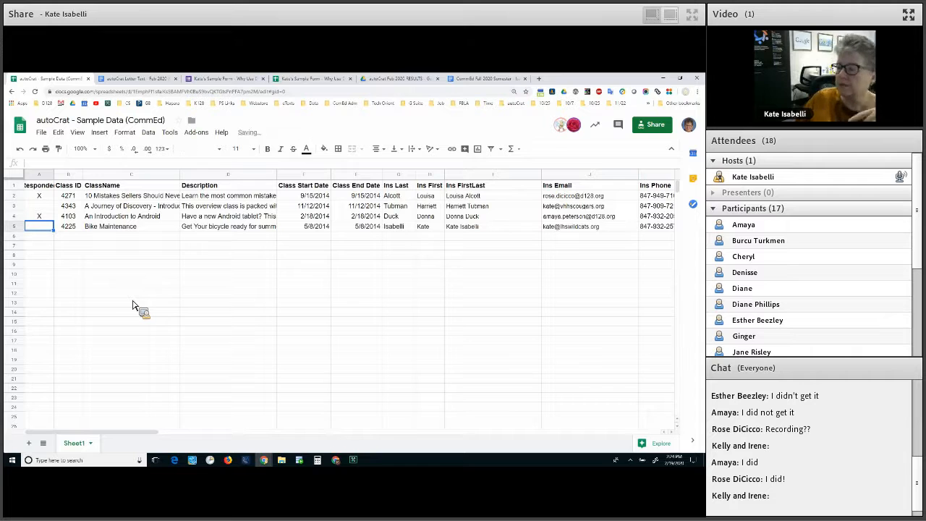
{"action": "left_click", "coordinate": [133, 303]}
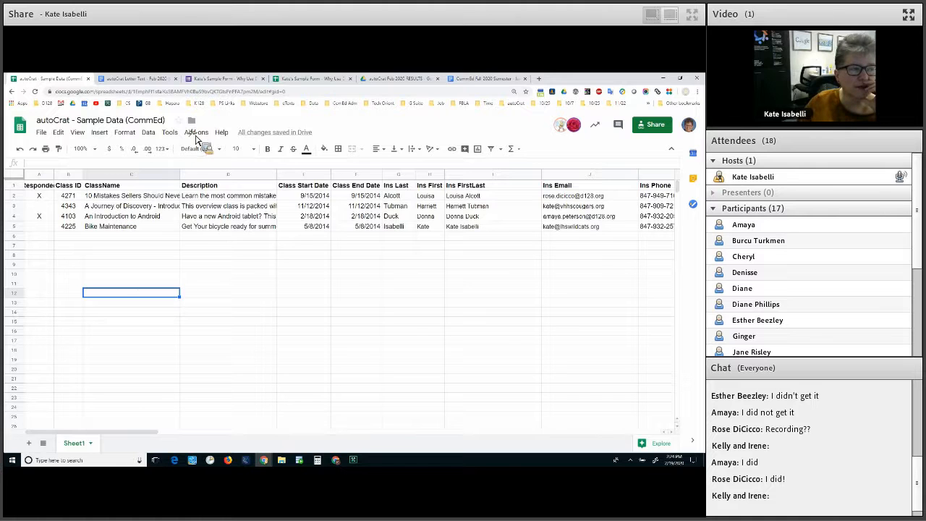
{"action": "left_click", "coordinate": [132, 206]}
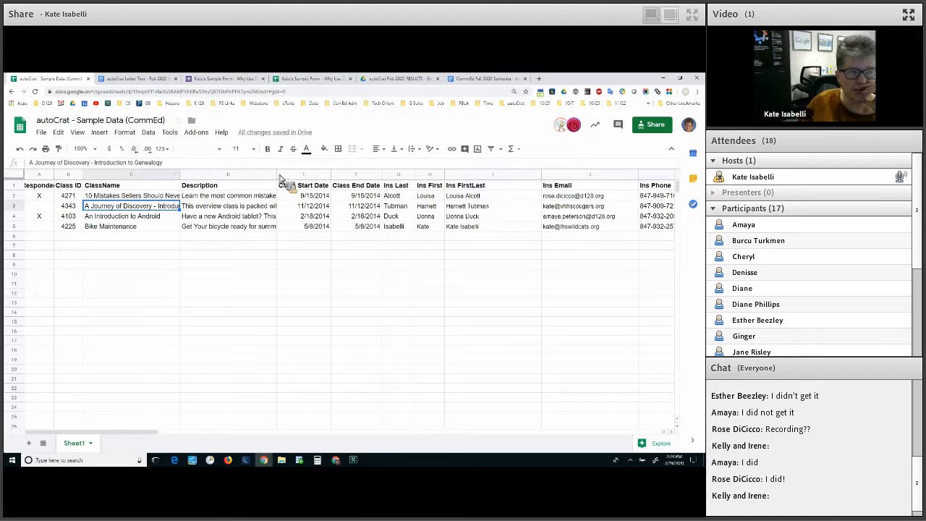
{"action": "left_click", "coordinate": [196, 133]}
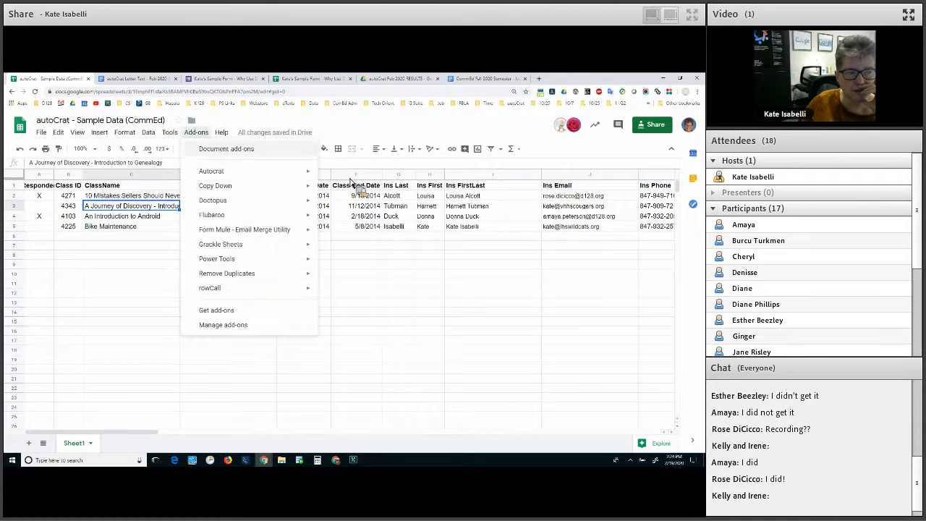
Open autoCrat from Add-ons and close it again without changes
{"action": "mouse_move", "coordinate": [217, 171]}
{"action": "left_click", "coordinate": [346, 174]}
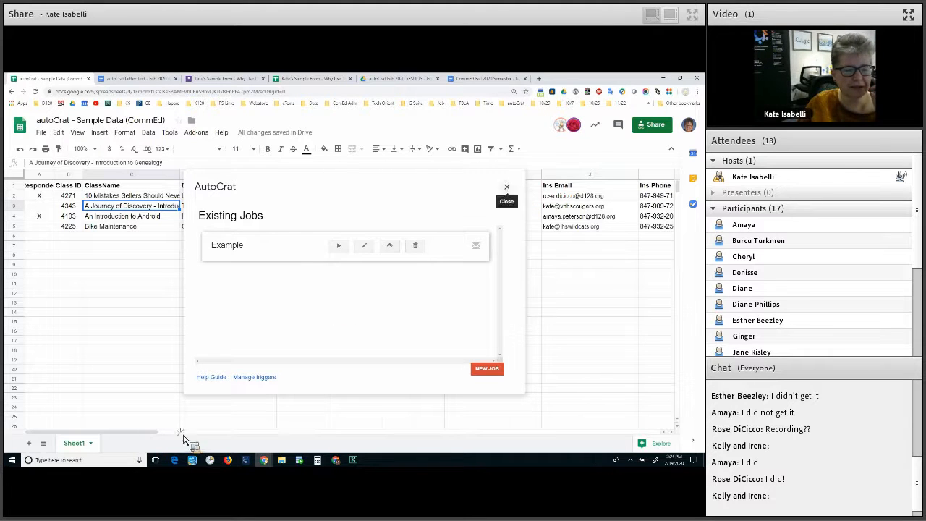
{"action": "left_click", "coordinate": [507, 186]}
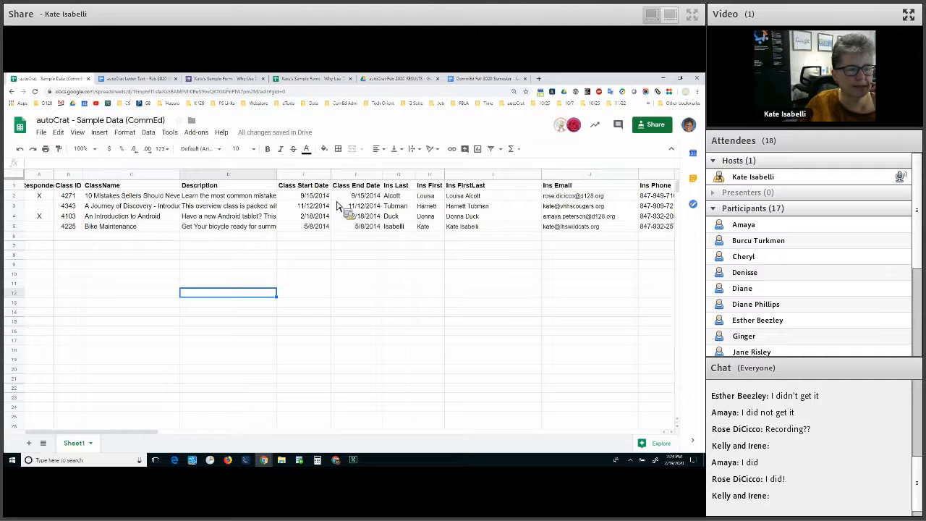
Delete the old merge results in L2:O5
{"action": "scroll", "coordinate": [351, 228], "scroll_direction": "right", "scroll_amount": 5}
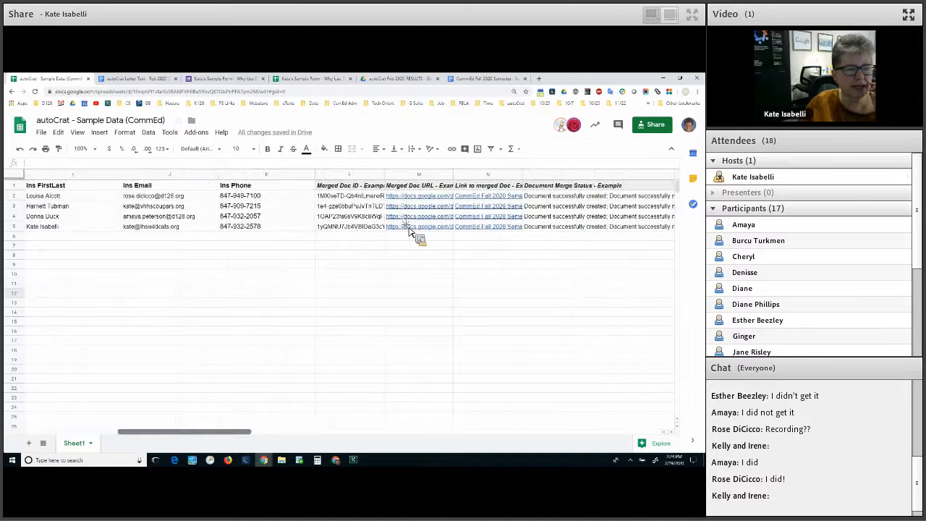
{"action": "left_click_drag", "start_coordinate": [350, 196], "coordinate": [536, 232]}
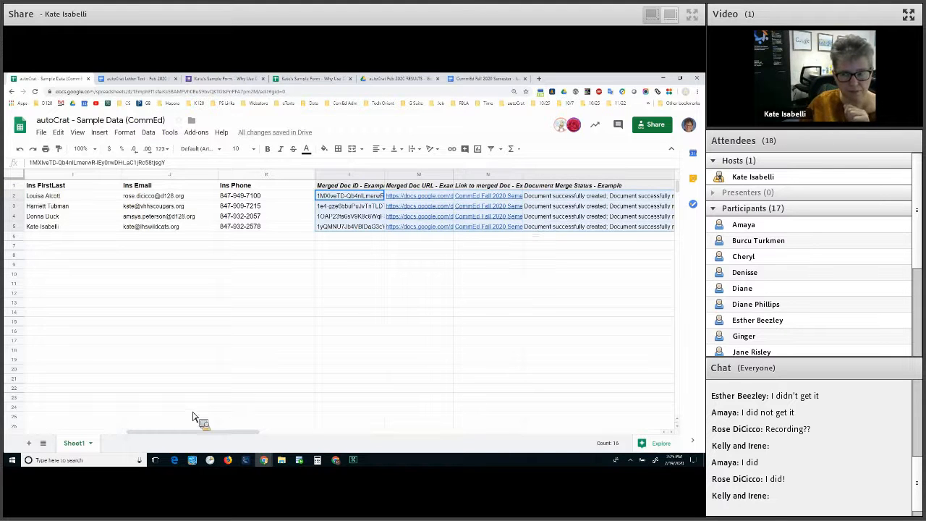
{"action": "key", "text": "Delete"}
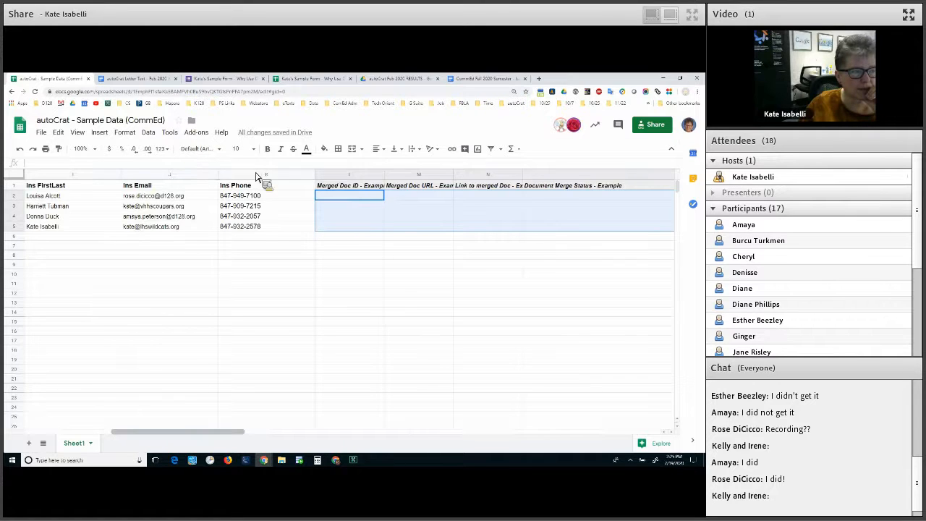
Edit the Example autoCrat job and advance to step 7, Set merge condition
{"action": "left_click", "coordinate": [196, 132]}
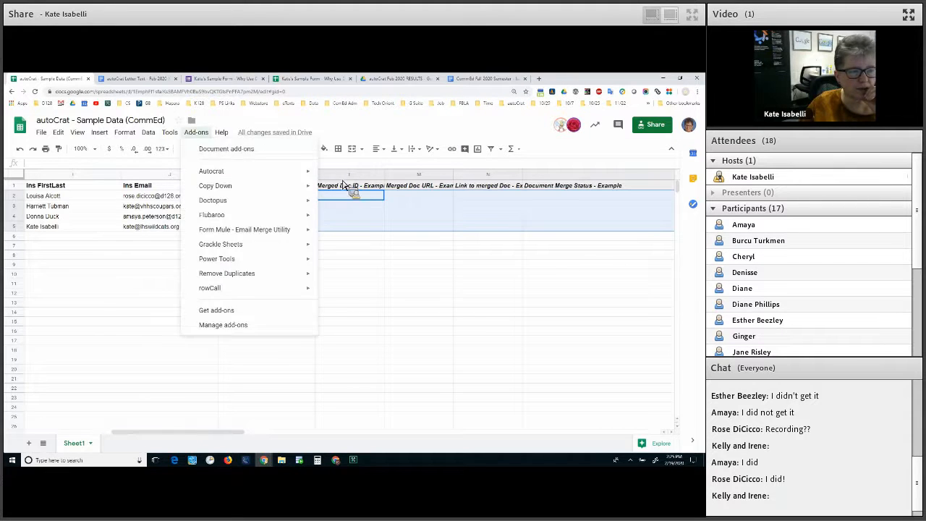
{"action": "mouse_move", "coordinate": [282, 174]}
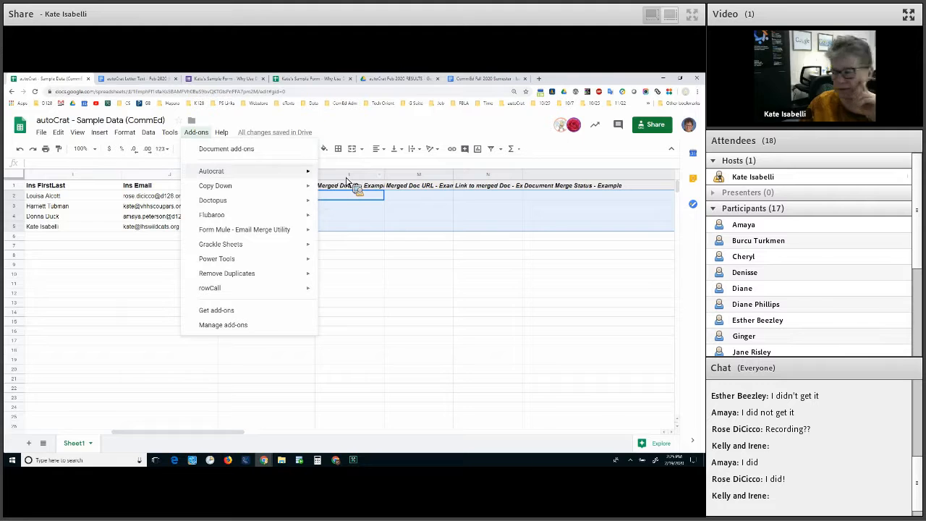
{"action": "left_click", "coordinate": [347, 178]}
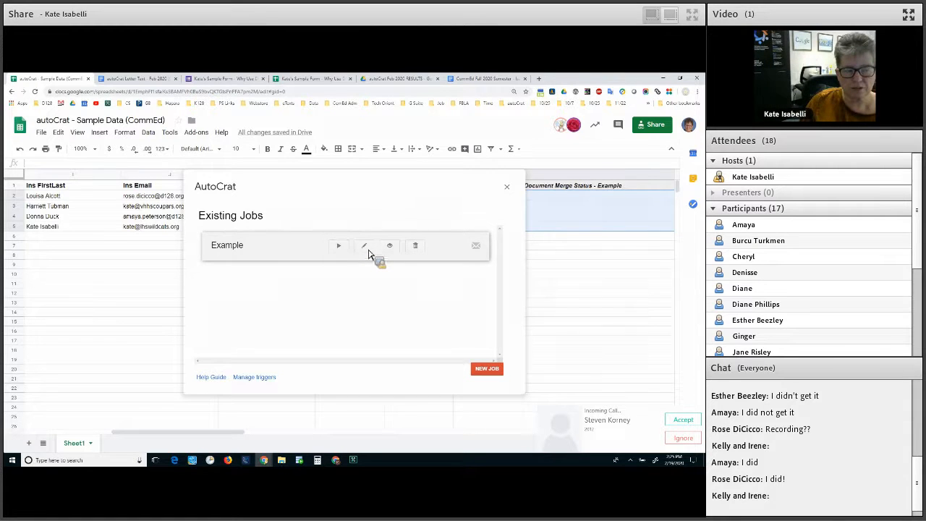
{"action": "left_click", "coordinate": [365, 247]}
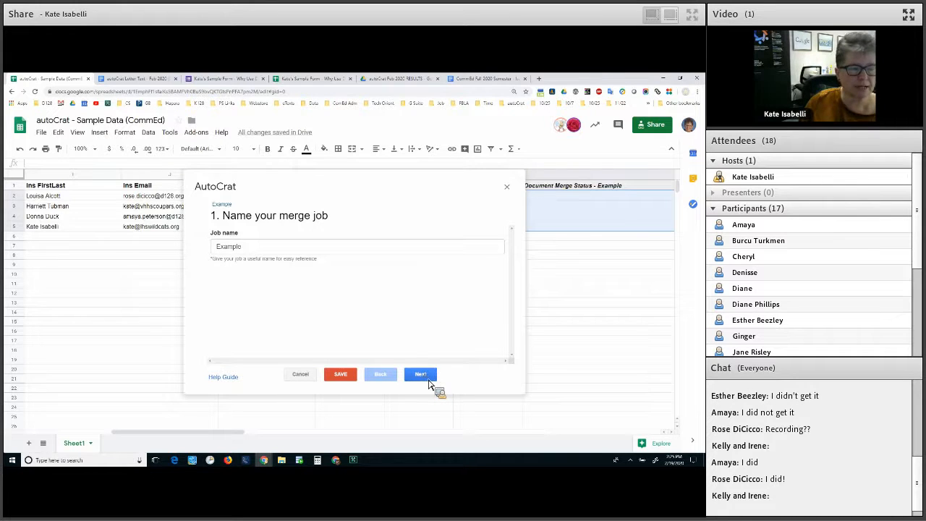
{"action": "left_click", "coordinate": [429, 380]}
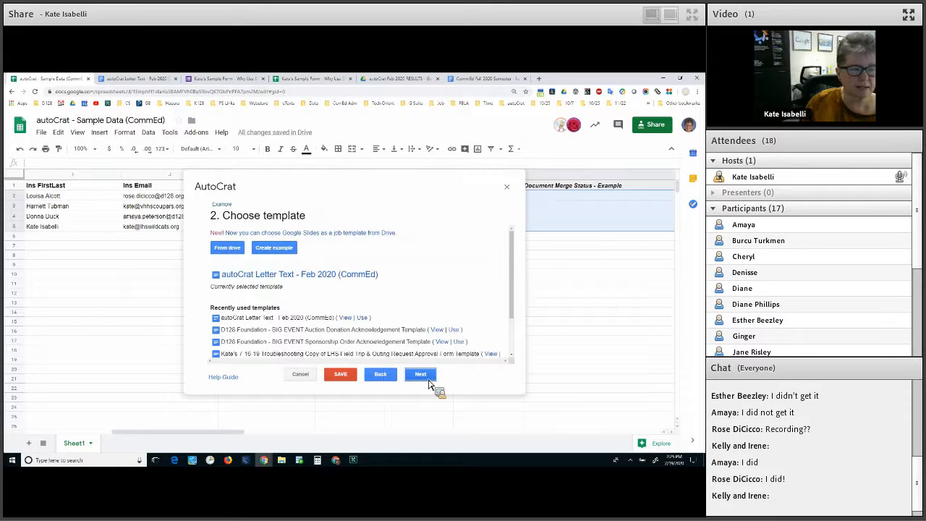
{"action": "left_click", "coordinate": [430, 381]}
{"action": "left_click", "coordinate": [429, 382]}
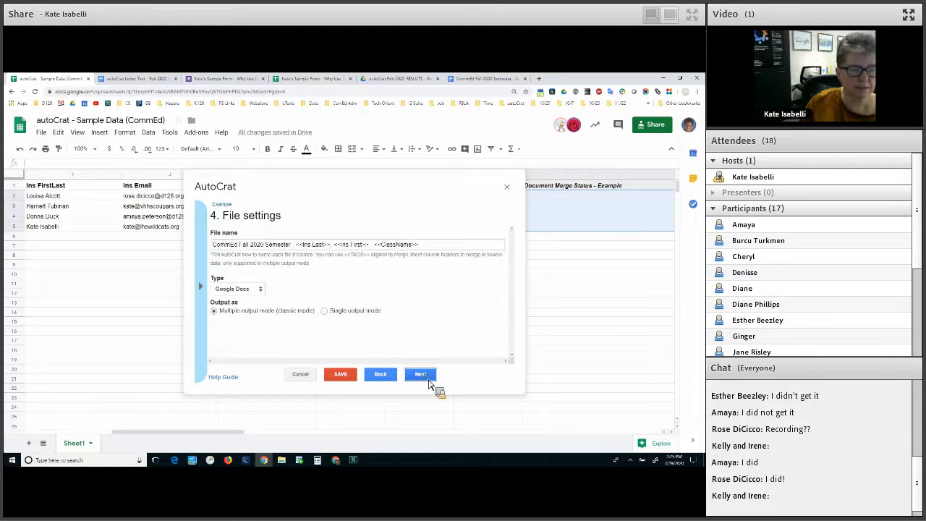
{"action": "left_click", "coordinate": [429, 381]}
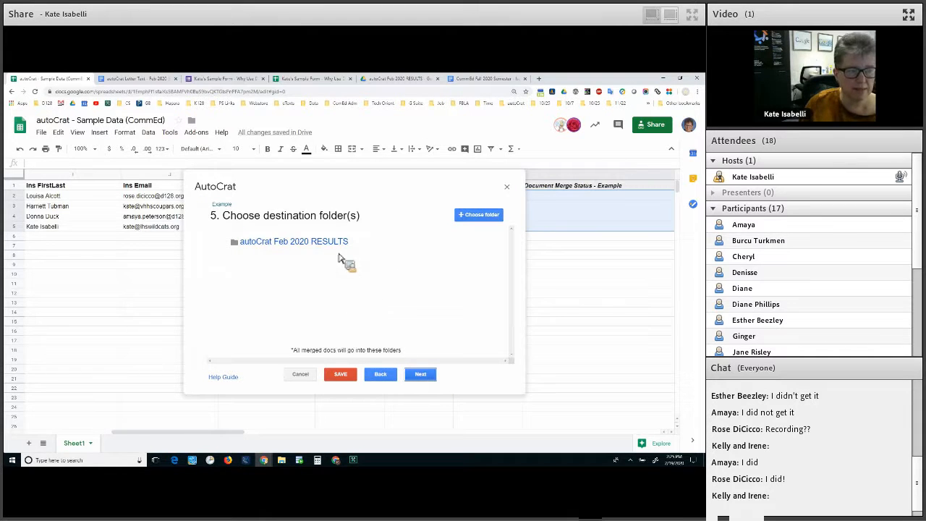
{"action": "left_click", "coordinate": [424, 376]}
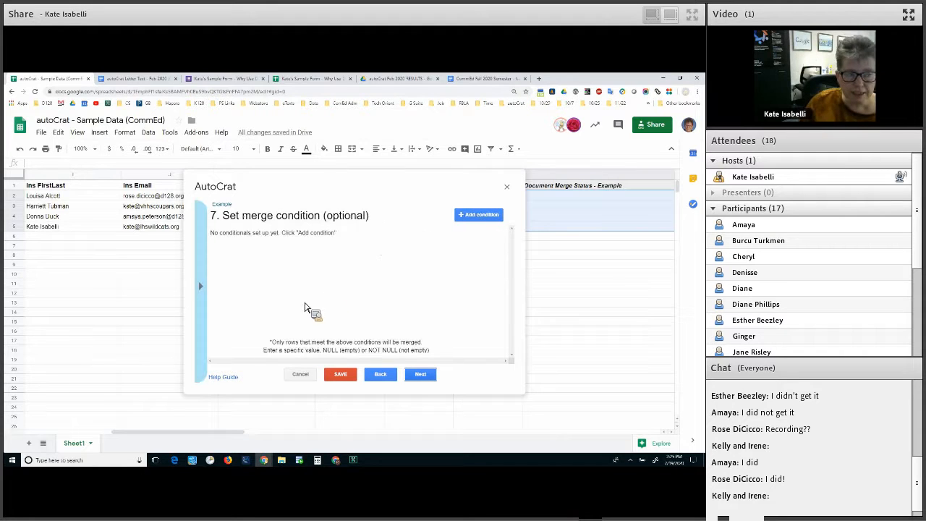
Add the merge condition Responded equals NULL and save the Example job
{"action": "left_click", "coordinate": [479, 215]}
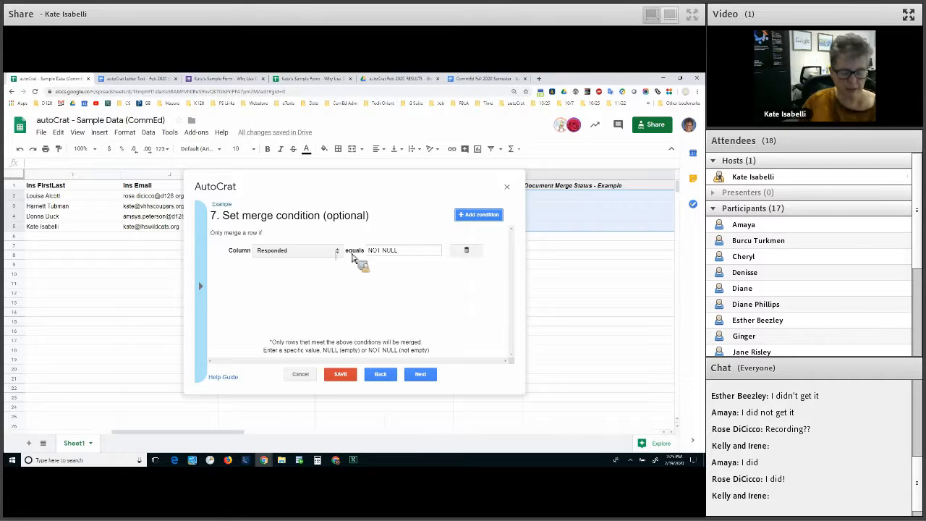
{"action": "left_click", "coordinate": [354, 257]}
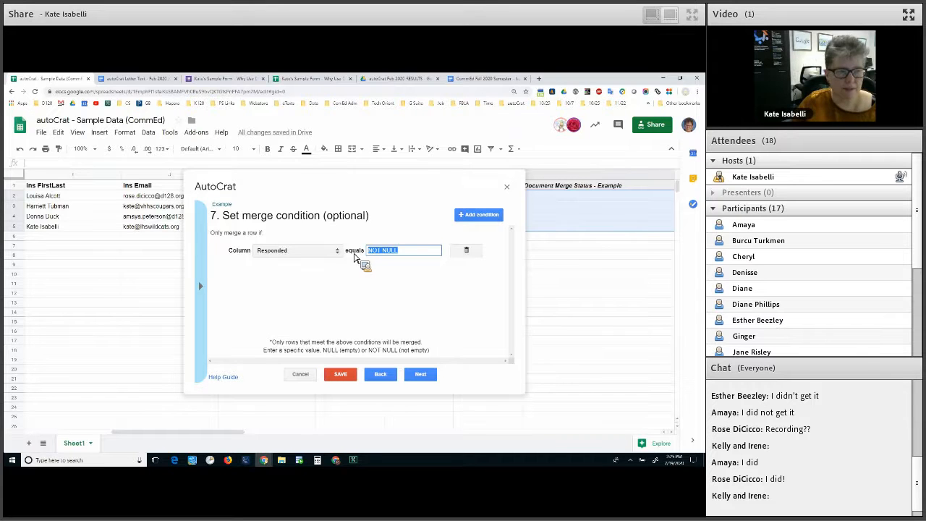
{"action": "key", "text": "BackSpace"}
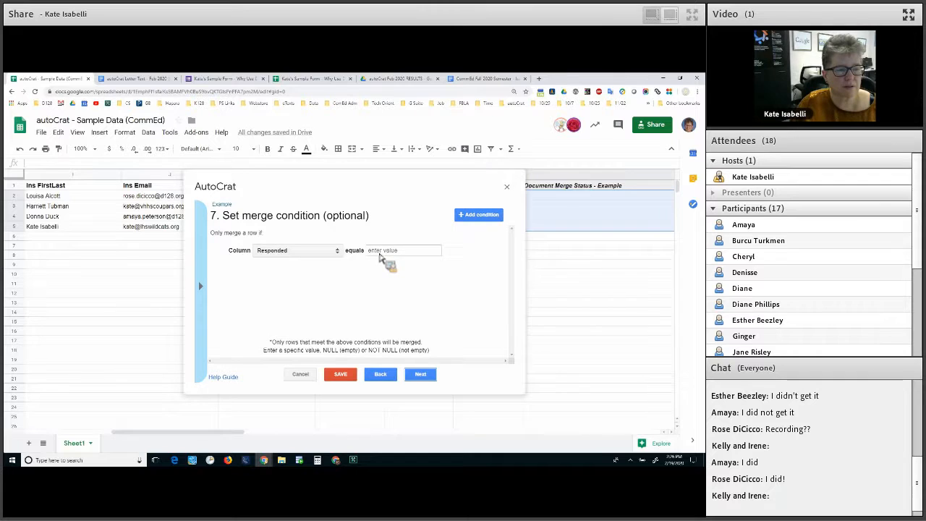
{"action": "left_click", "coordinate": [380, 252]}
{"action": "type", "text": "is null"}
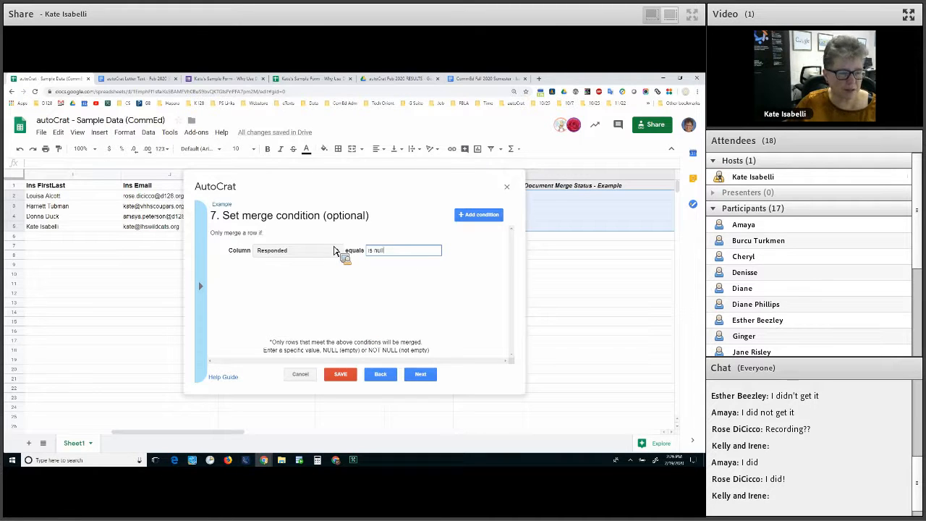
{"action": "key", "text": "ctrl+a"}
{"action": "type", "text": "NULL"}
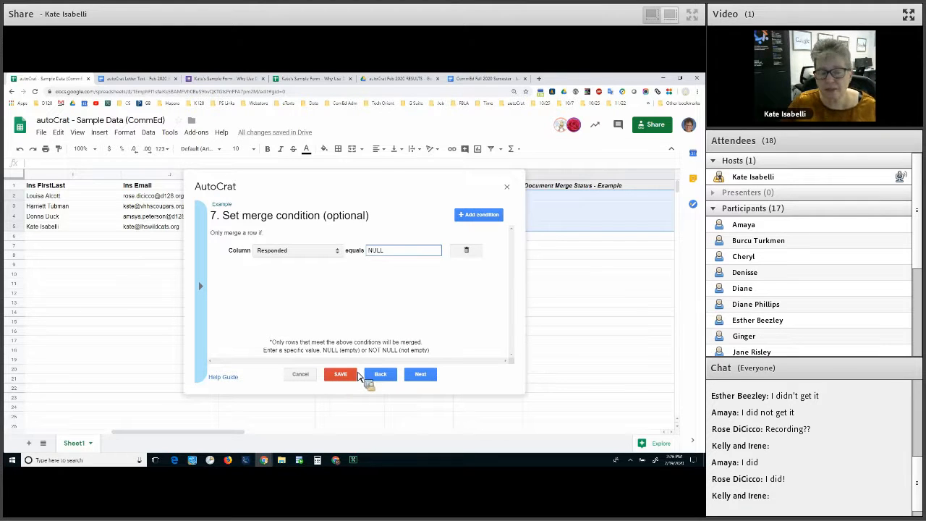
{"action": "left_click", "coordinate": [356, 374]}
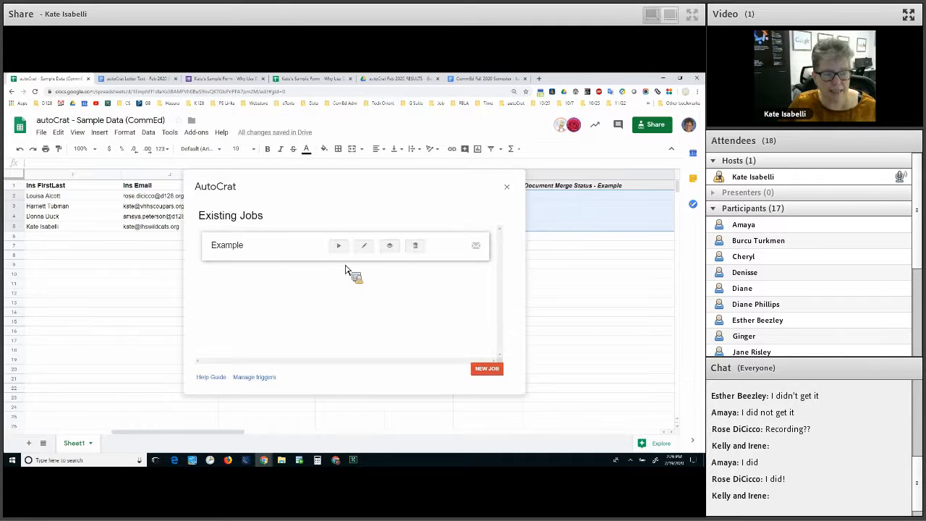
Run the Example job so rows 3 and 5 get merged doc IDs, links and success statuses
{"action": "left_click", "coordinate": [338, 245]}
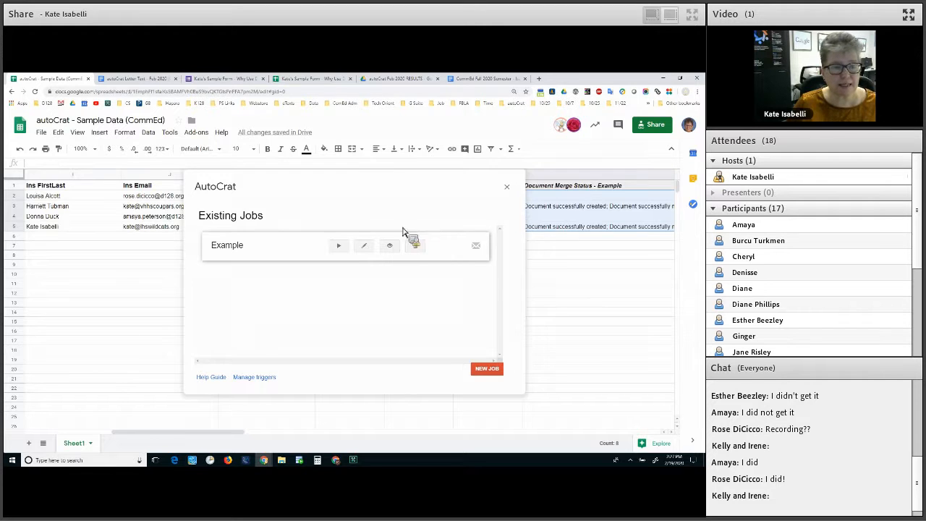
{"action": "left_click", "coordinate": [362, 252]}
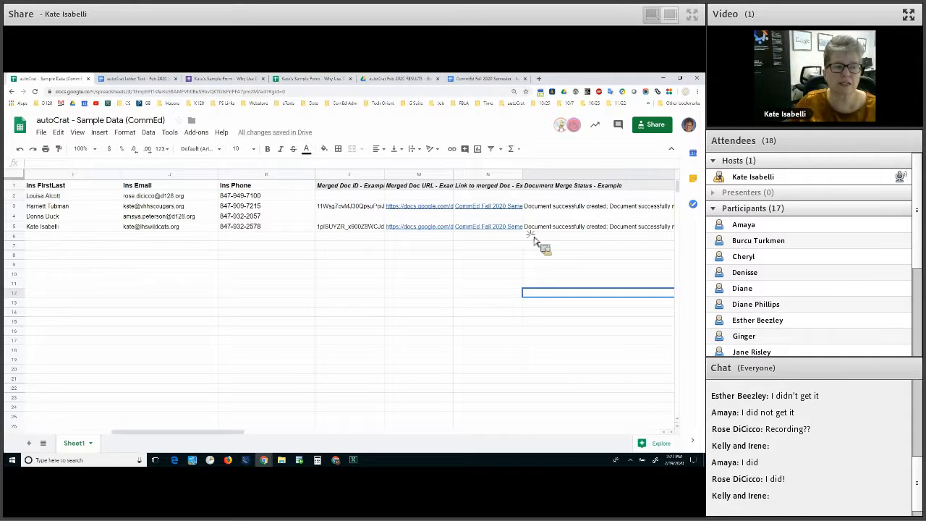
{"action": "left_click_drag", "start_coordinate": [348, 196], "coordinate": [539, 237]}
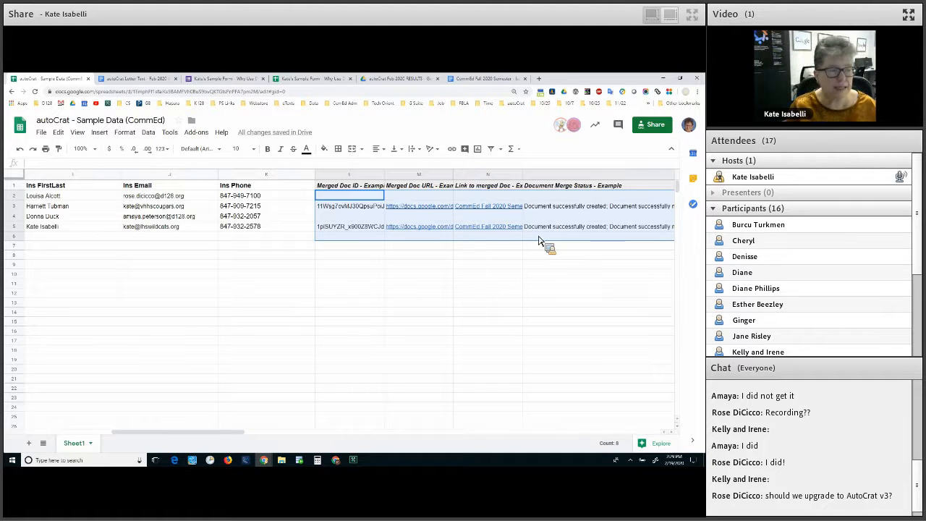
{"action": "left_click", "coordinate": [230, 218]}
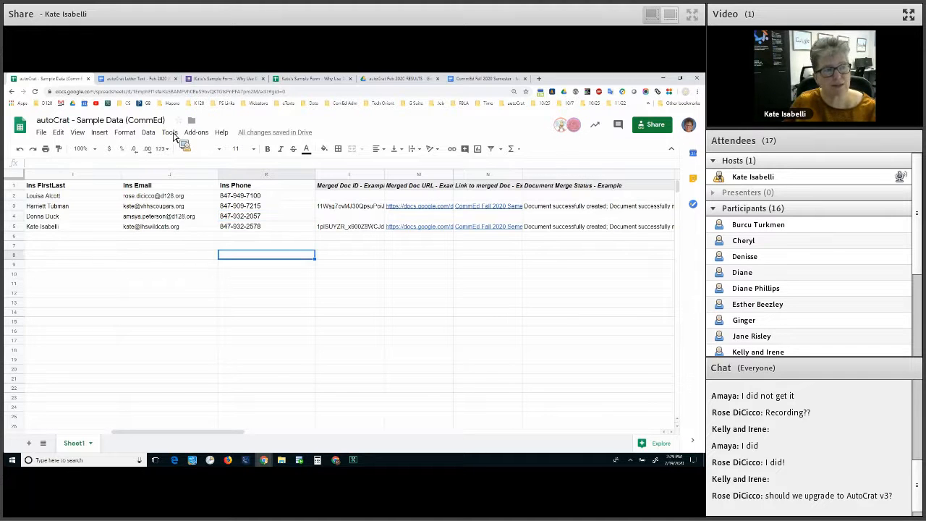
{"action": "left_click", "coordinate": [170, 132]}
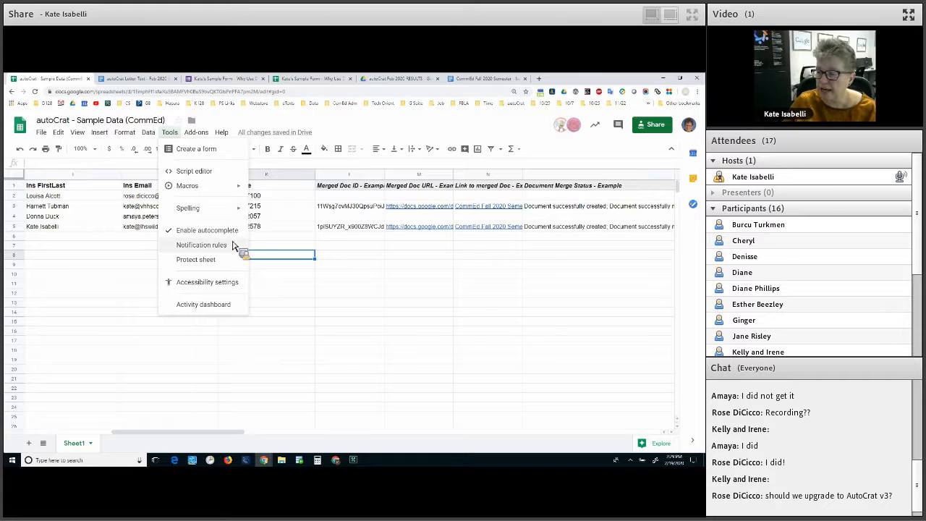
{"action": "left_click", "coordinate": [234, 246]}
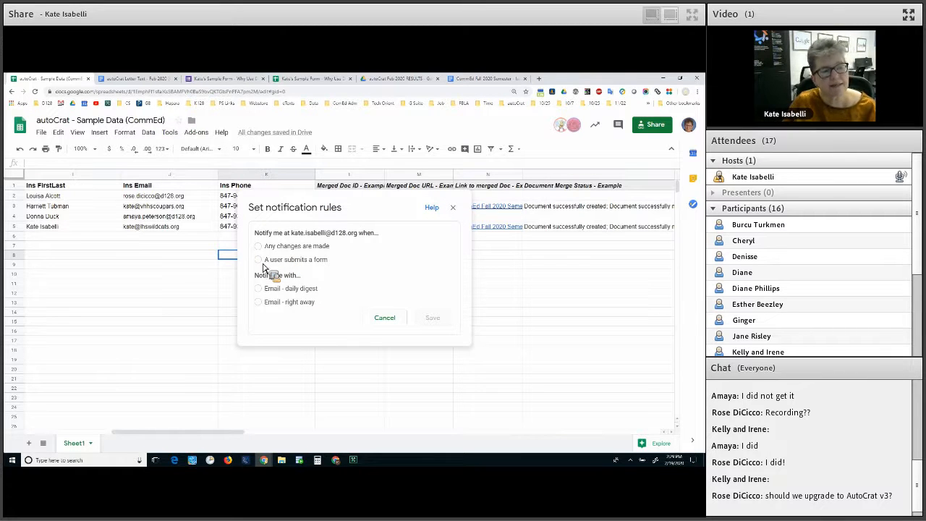
{"action": "left_click", "coordinate": [261, 260]}
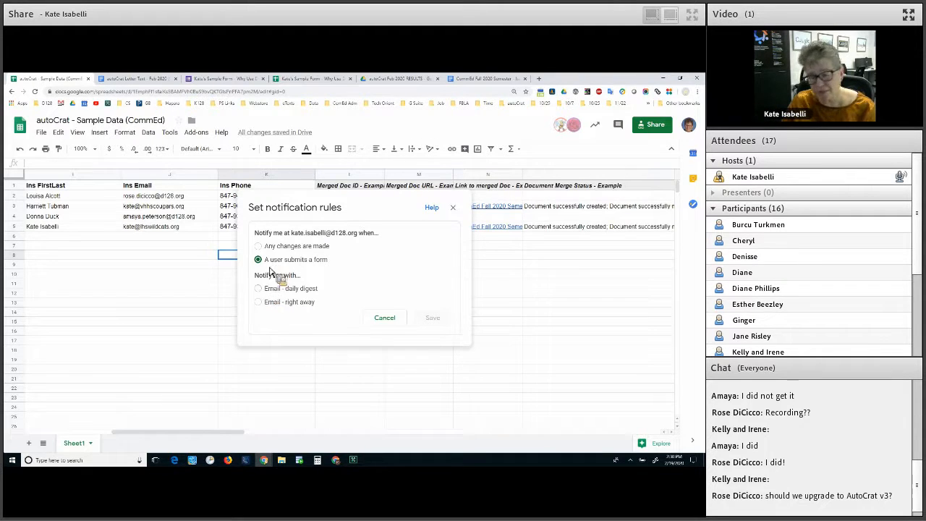
{"action": "left_click", "coordinate": [263, 307]}
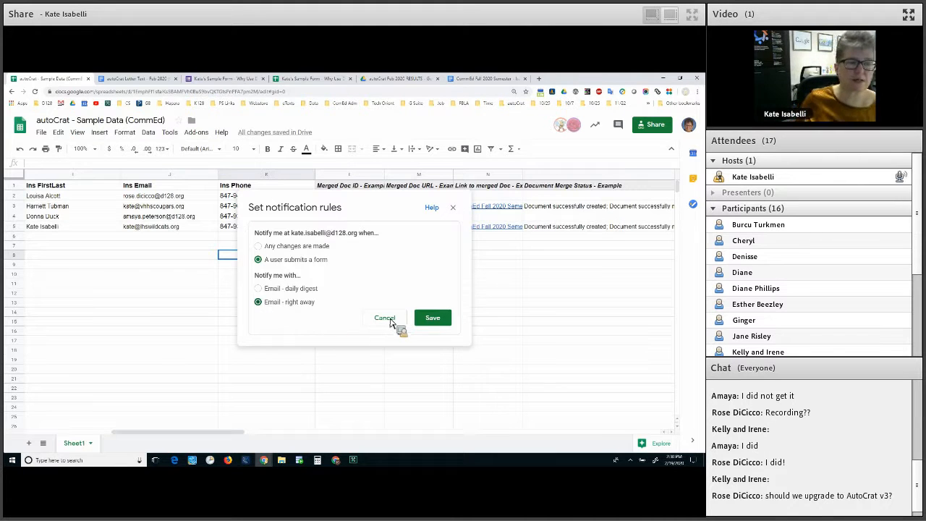
{"action": "left_click", "coordinate": [456, 210]}
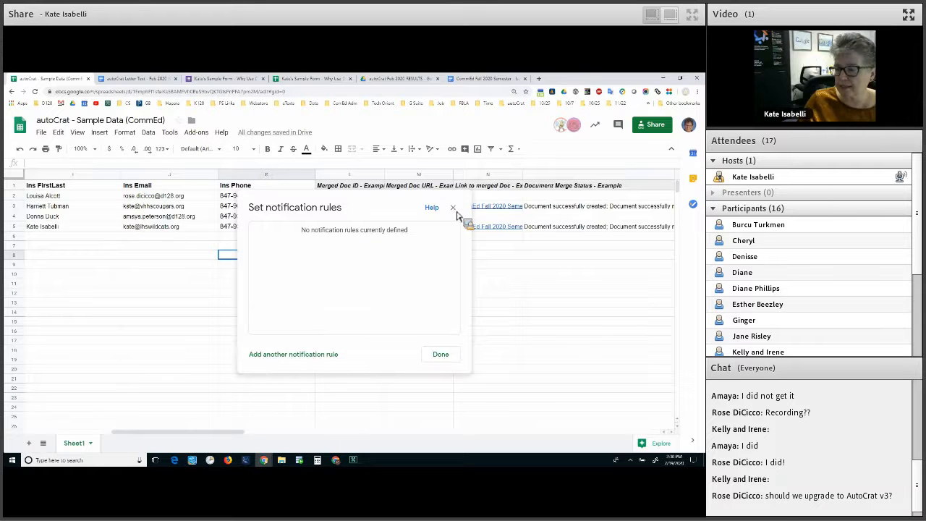
{"action": "left_click", "coordinate": [452, 208]}
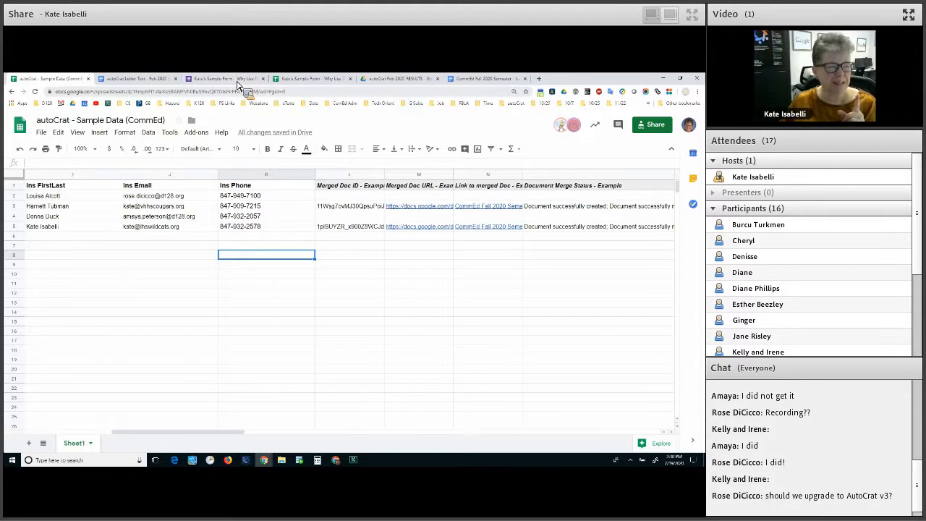
Look over the Why Use Descriptions form's facilitator name question, then bring up its responses sheet
{"action": "left_click", "coordinate": [224, 79]}
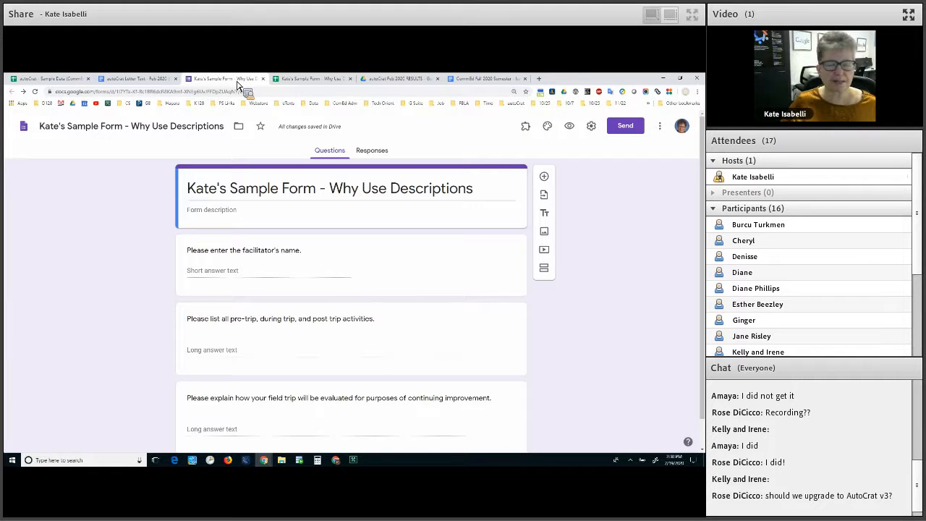
{"action": "left_click", "coordinate": [315, 265]}
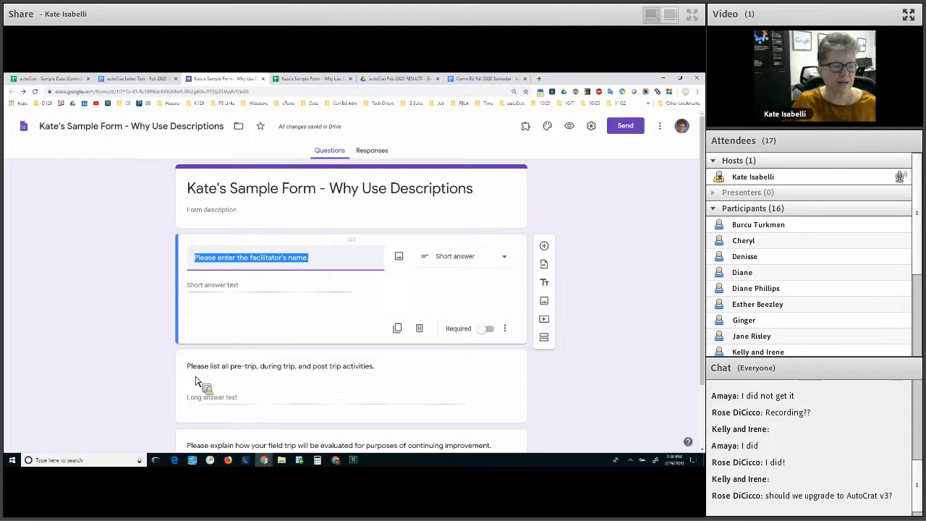
{"action": "scroll", "coordinate": [195, 382], "scroll_direction": "down", "scroll_amount": 2}
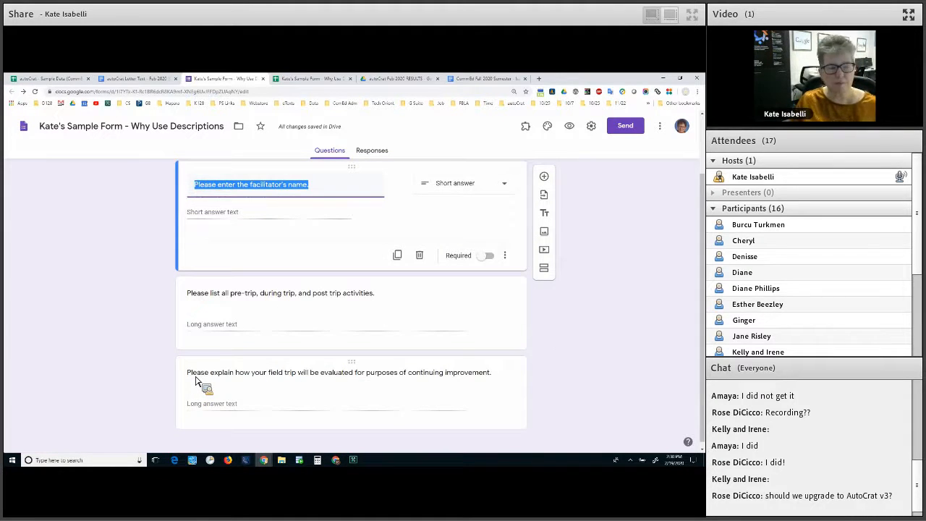
{"action": "scroll", "coordinate": [195, 381], "scroll_direction": "up", "scroll_amount": 2}
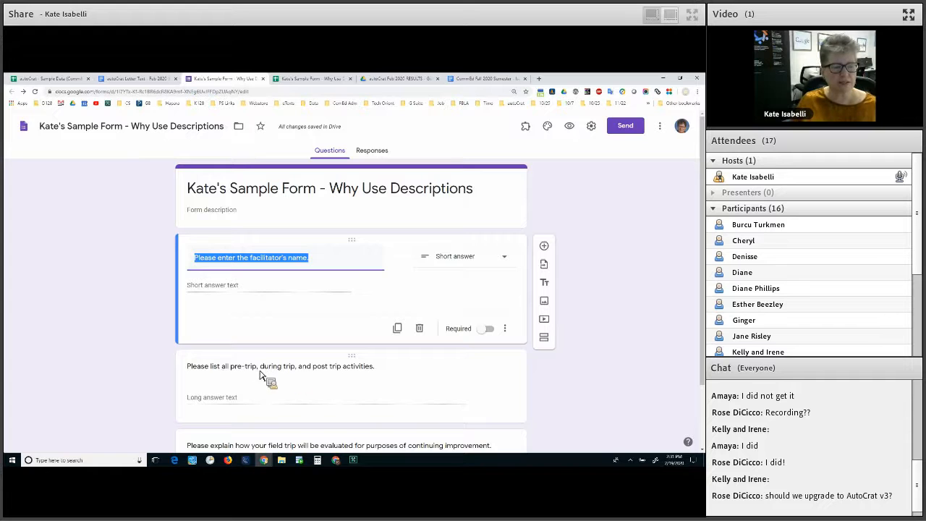
{"action": "scroll", "coordinate": [355, 385], "scroll_direction": "down", "scroll_amount": 2}
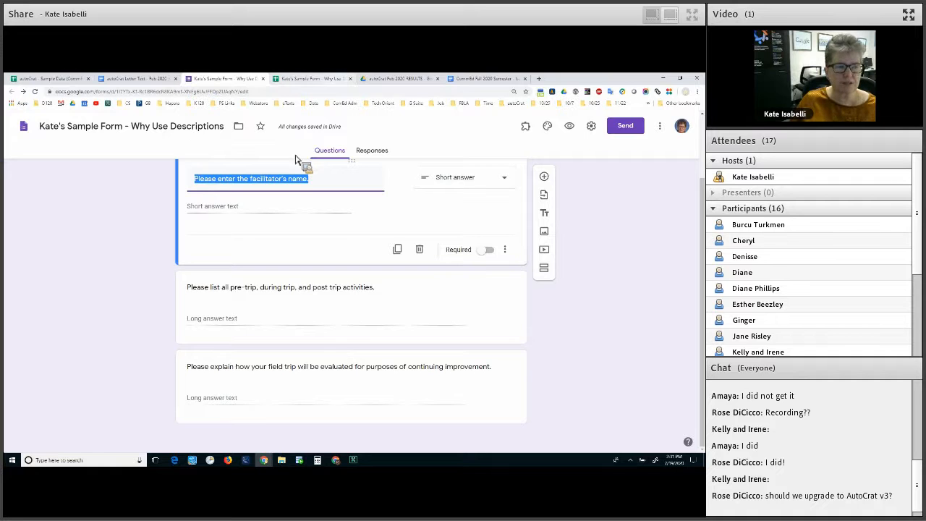
{"action": "key", "text": "ctrl+Tab"}
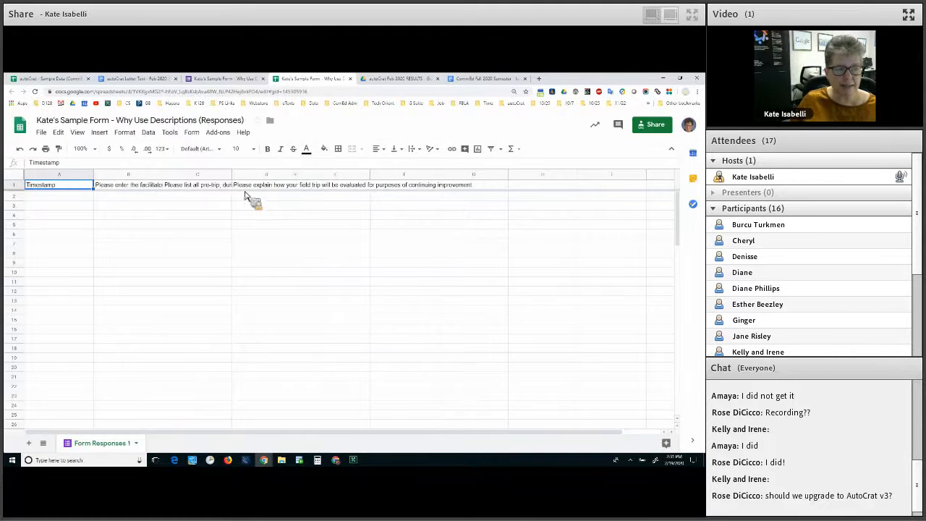
Widen columns B and D so their full question headers are readable
{"action": "left_click_drag", "start_coordinate": [162, 175], "coordinate": [231, 174]}
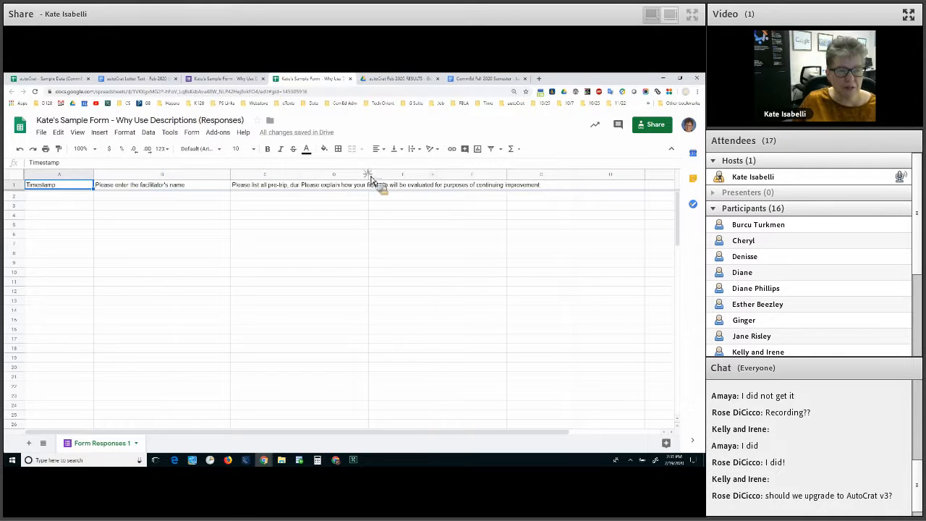
{"action": "left_click", "coordinate": [334, 184]}
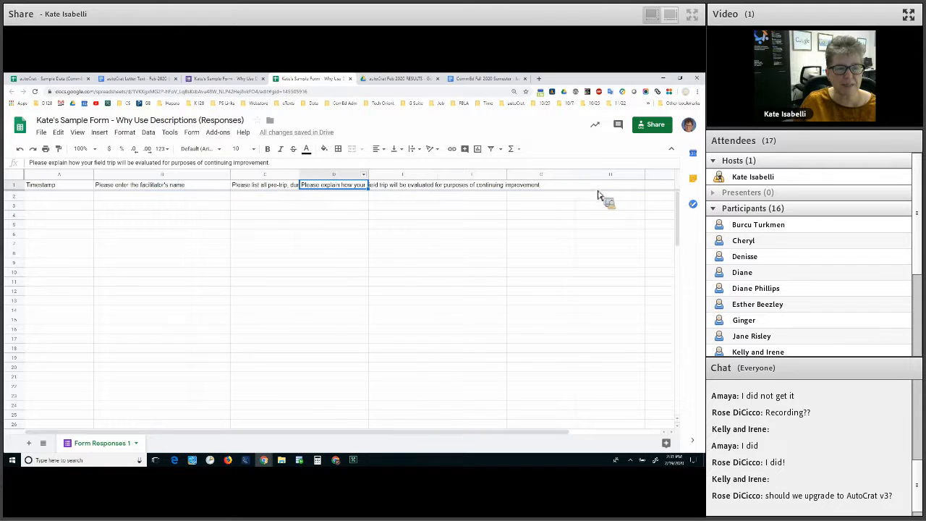
{"action": "left_click_drag", "start_coordinate": [368, 174], "coordinate": [596, 174]}
{"action": "left_click", "coordinate": [444, 283]}
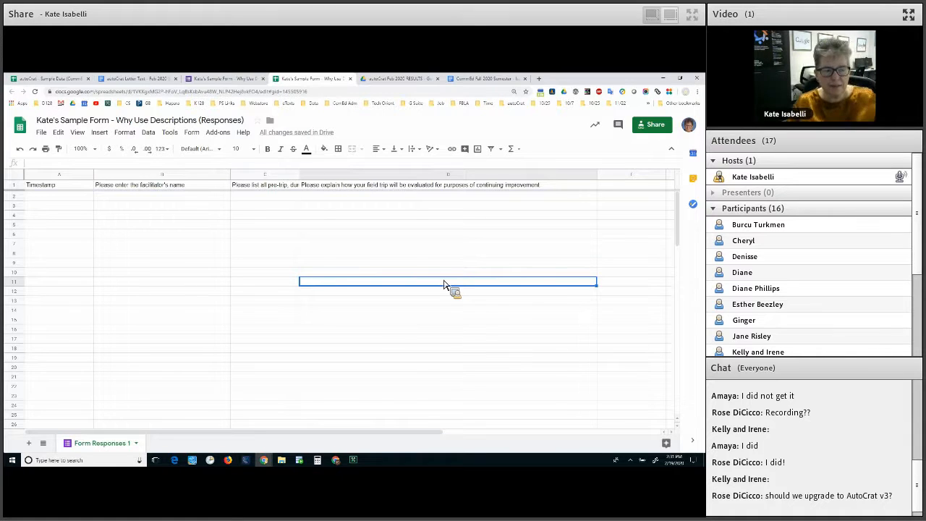
{"action": "left_click", "coordinate": [381, 186]}
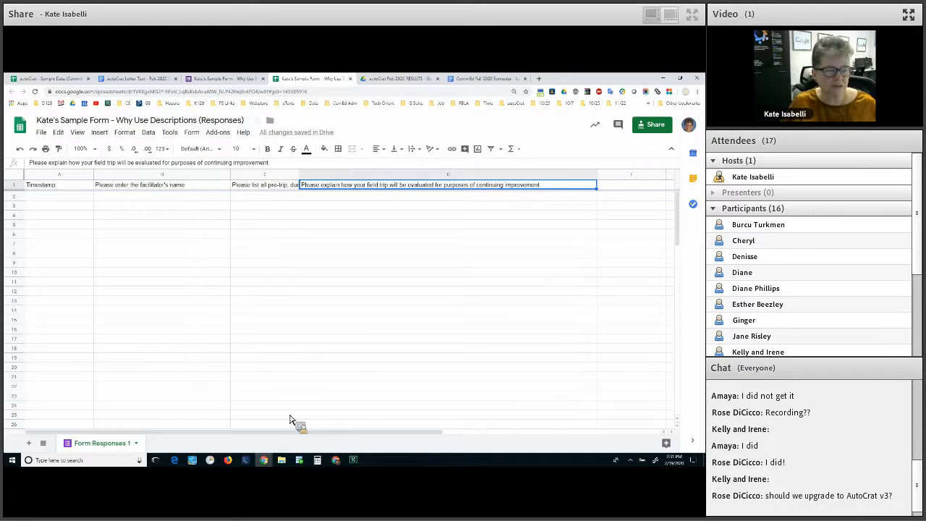
Add a description to the evaluation question and move the question wording into it
{"action": "left_click", "coordinate": [225, 79]}
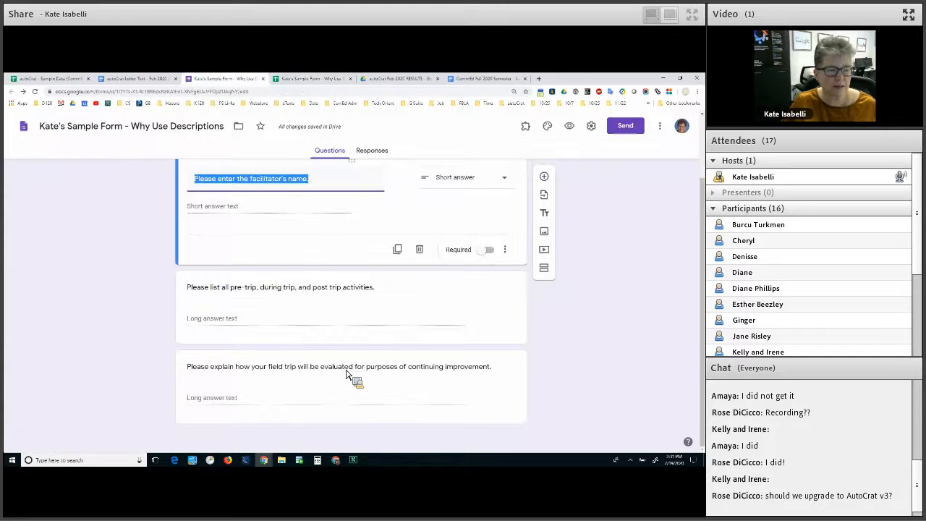
{"action": "left_click", "coordinate": [401, 392]}
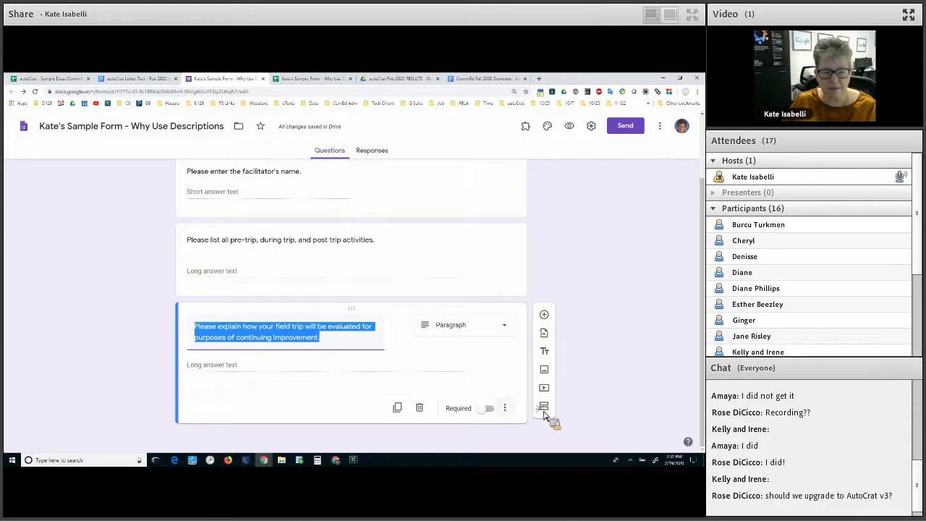
{"action": "left_click", "coordinate": [505, 407]}
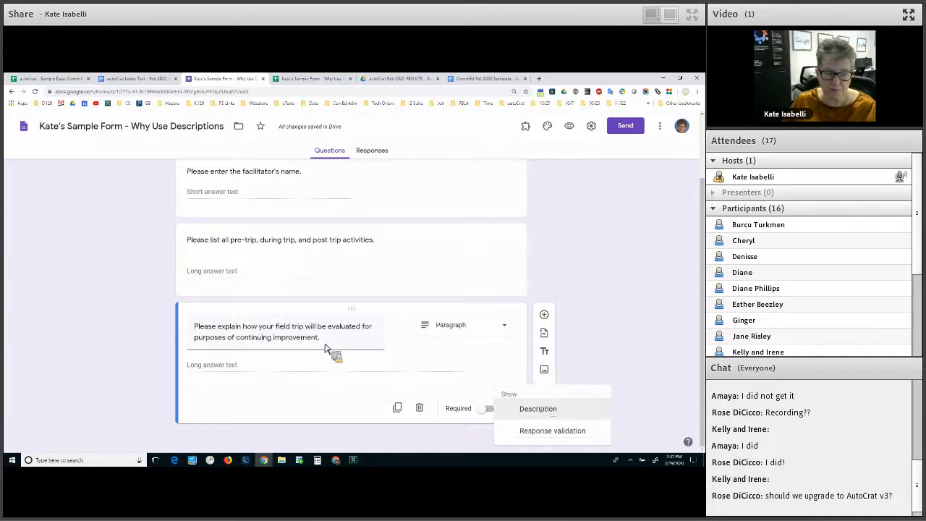
{"action": "left_click", "coordinate": [538, 409]}
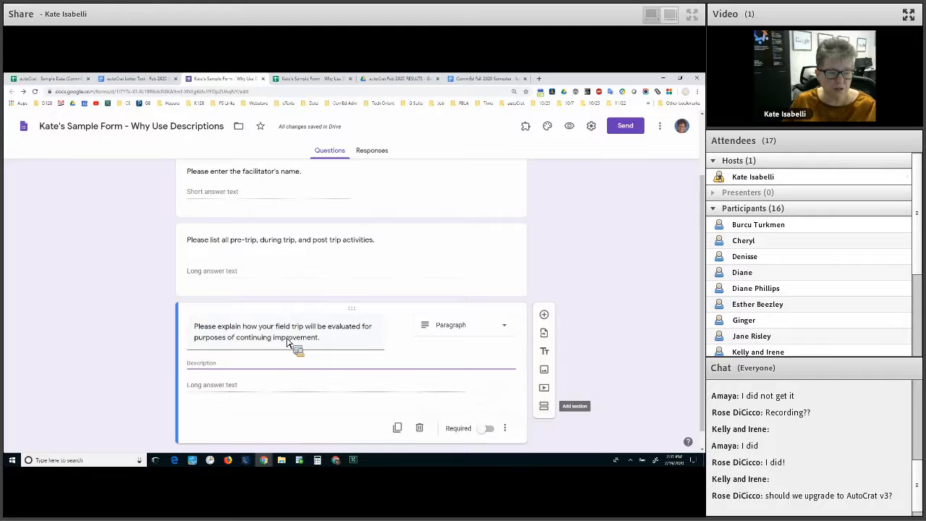
{"action": "key", "text": "shift+Tab"}
{"action": "key", "text": "ctrl+c"}
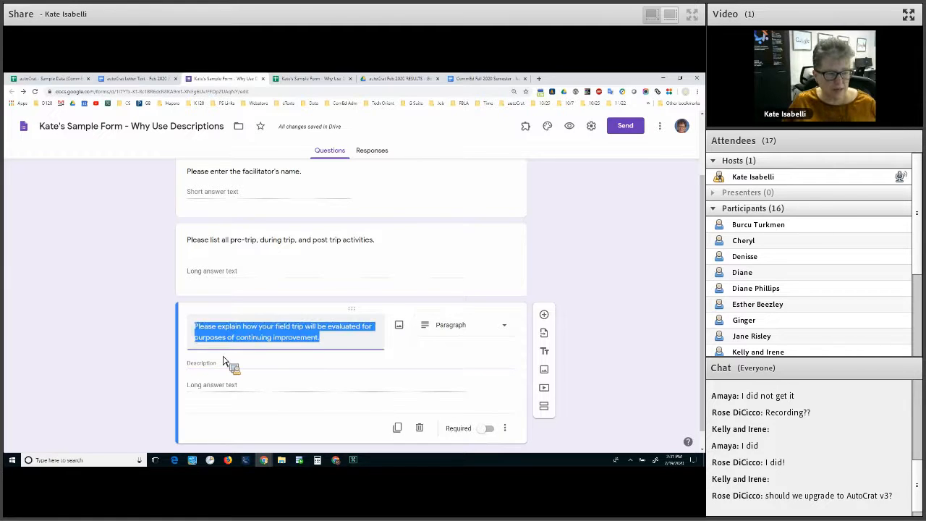
{"action": "key", "text": "BackSpace"}
{"action": "key", "text": "Tab"}
{"action": "key", "text": "ctrl+v"}
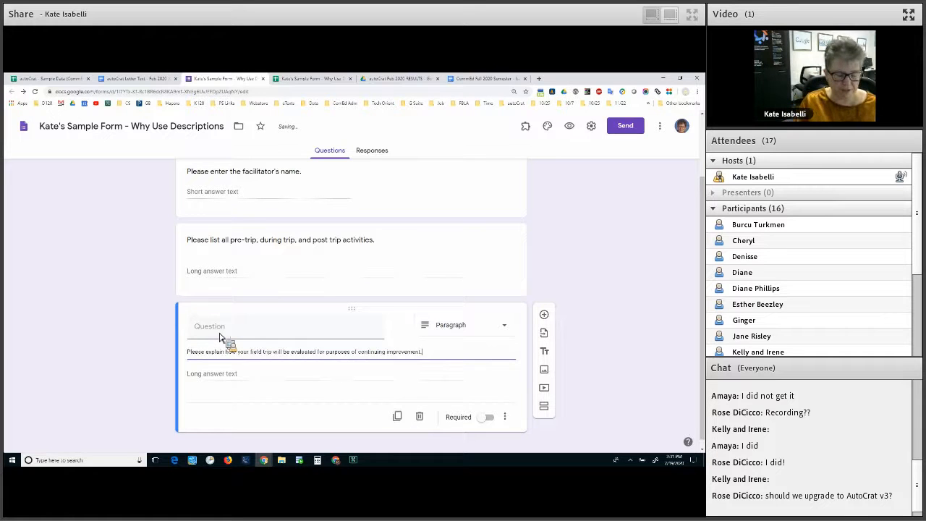
Retitle the emptied question 'How Evaluated' and switch to the responses sheet
{"action": "left_click", "coordinate": [220, 337]}
{"action": "type", "text": "Ev"}
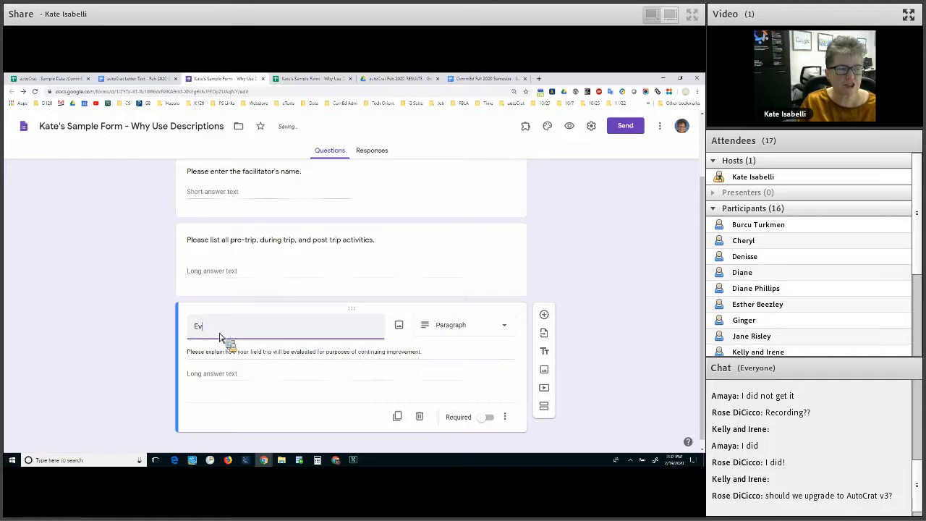
{"action": "type", "text": "aluation"}
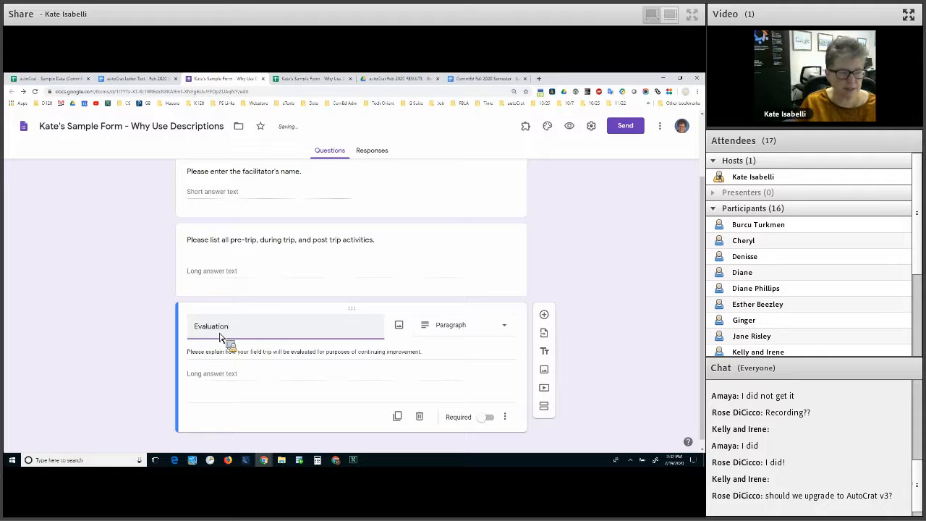
{"action": "key", "text": "BackSpace"}
{"action": "key", "text": "BackSpace"}
{"action": "key", "text": "BackSpace"}
{"action": "key", "text": "BackSpace"}
{"action": "key", "text": "BackSpace"}
{"action": "key", "text": "BackSpace"}
{"action": "key", "text": "BackSpace"}
{"action": "key", "text": "BackSpace"}
{"action": "key", "text": "BackSpace"}
{"action": "key", "text": "BackSpace"}
{"action": "type", "text": "How Evaluated"}
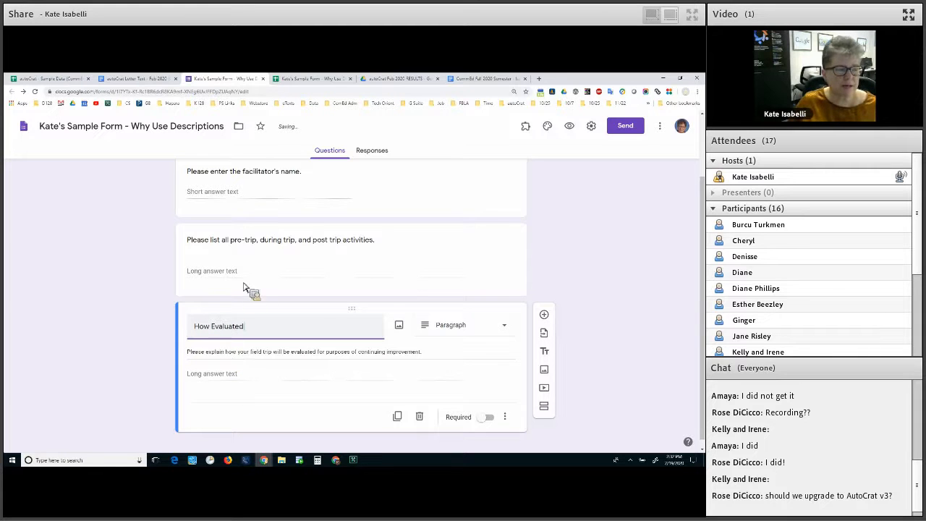
{"action": "key", "text": "Tab"}
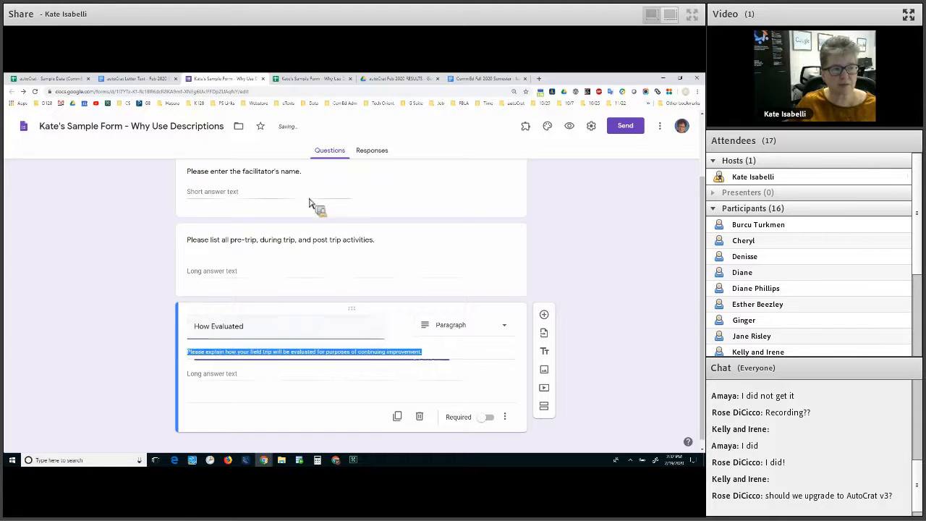
{"action": "key", "text": "ctrl+Tab"}
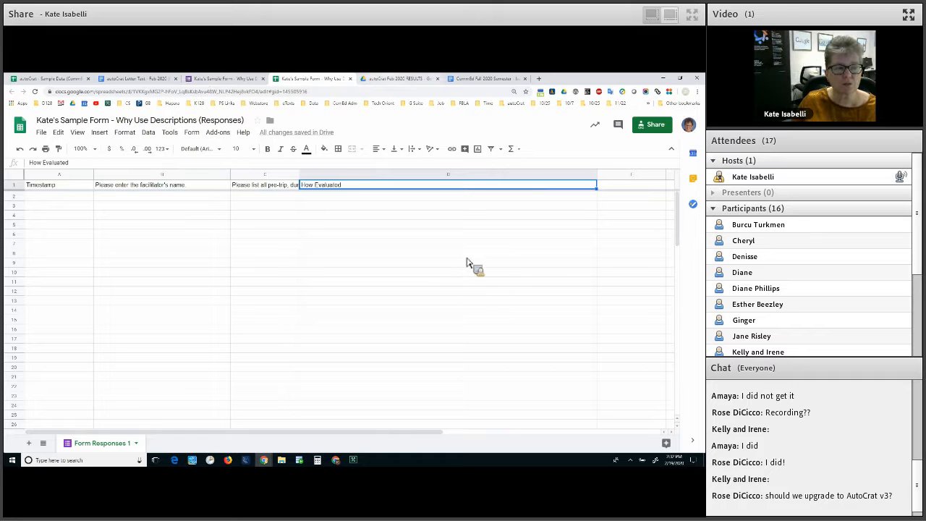
Preview the form to confirm 'How Evaluated' shows the explanation as its description, then return to editing
{"action": "key", "text": "ctrl+shift+Tab"}
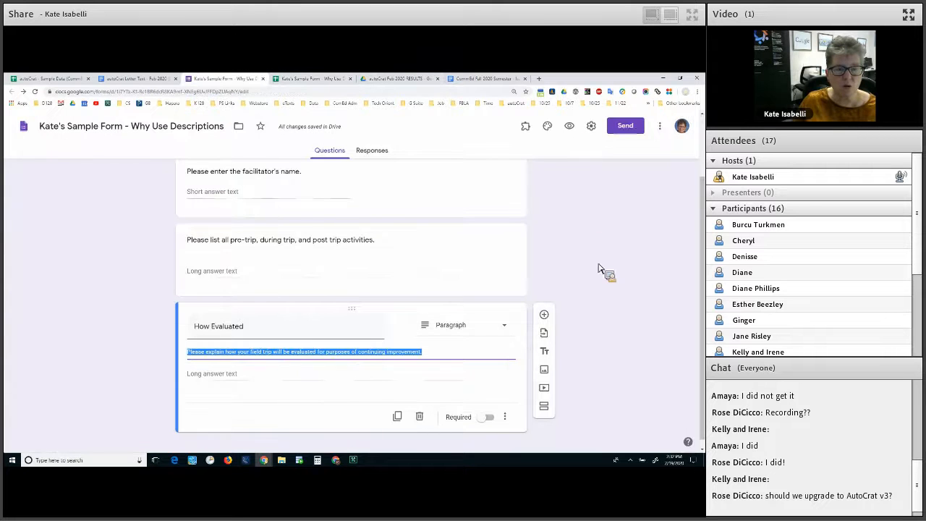
{"action": "left_click", "coordinate": [280, 240]}
{"action": "left_click", "coordinate": [570, 126]}
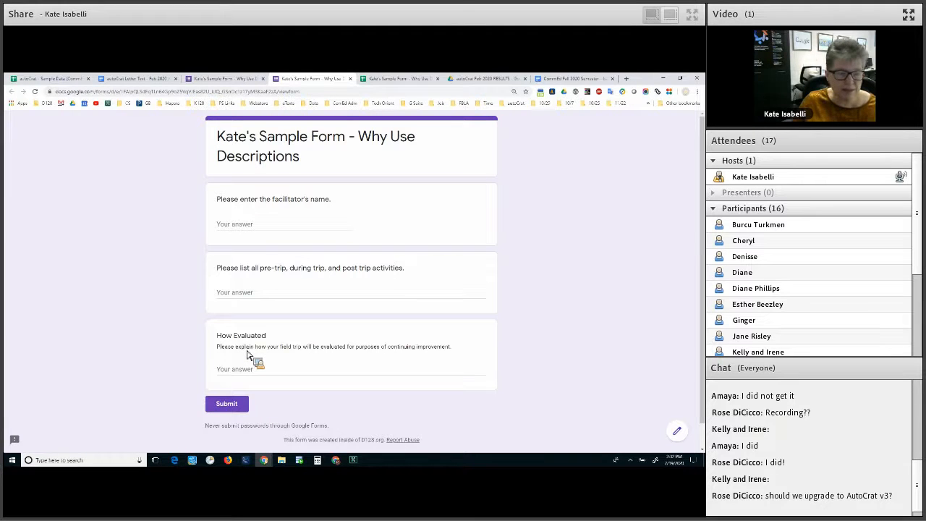
{"action": "left_click", "coordinate": [239, 79]}
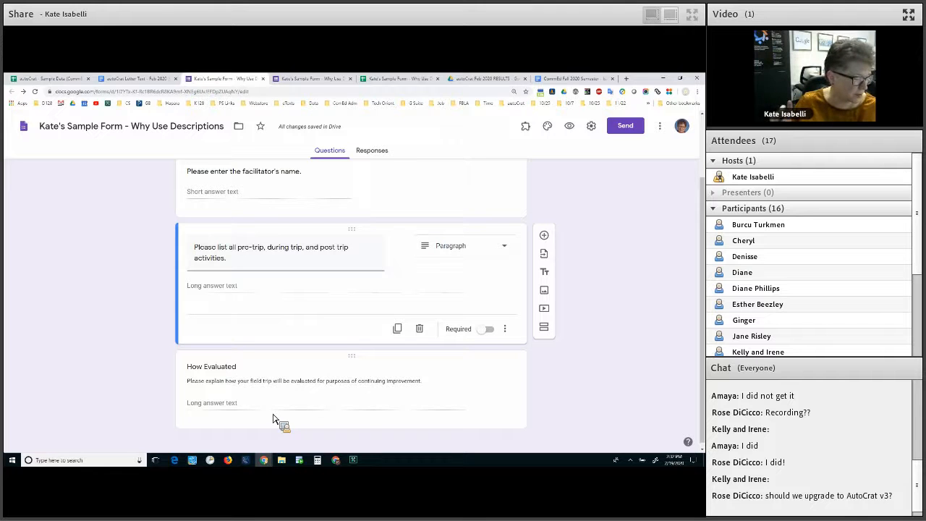
{"action": "left_click", "coordinate": [241, 346]}
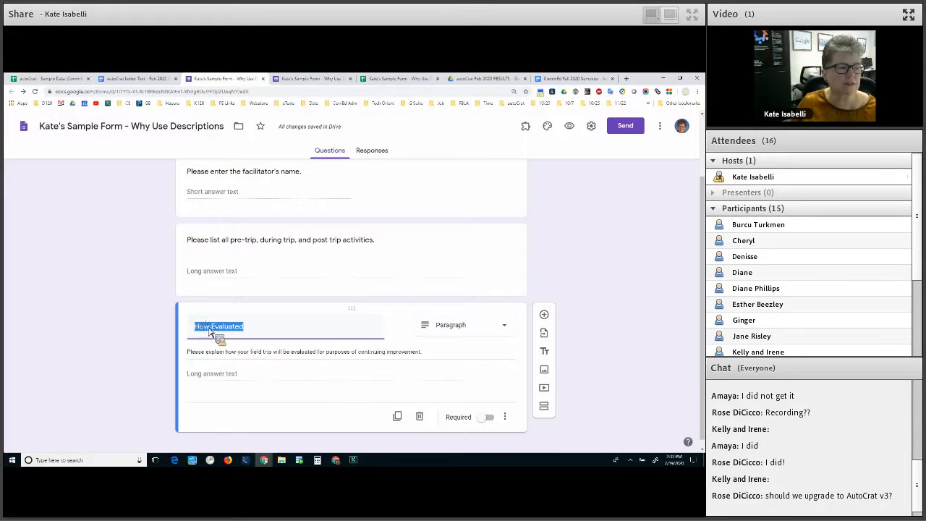
{"action": "left_click", "coordinate": [251, 340]}
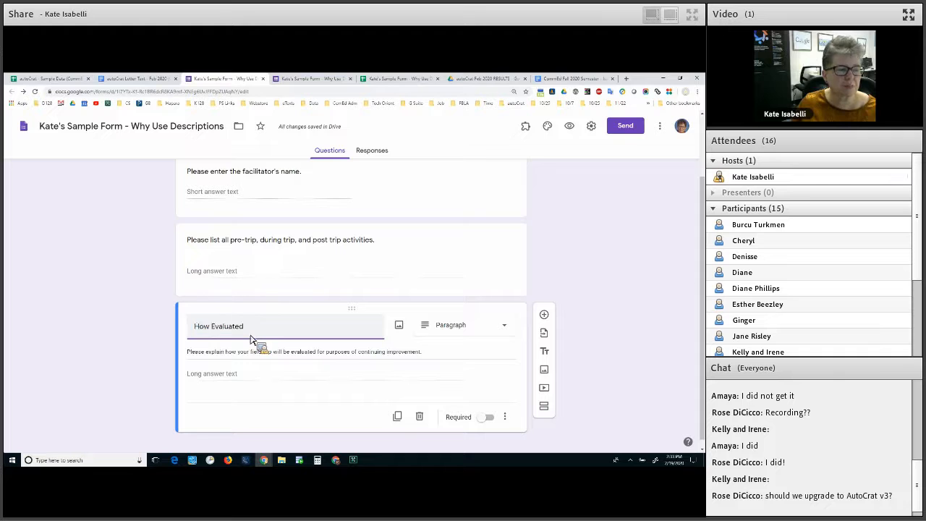
{"action": "key", "text": "ctrl+a"}
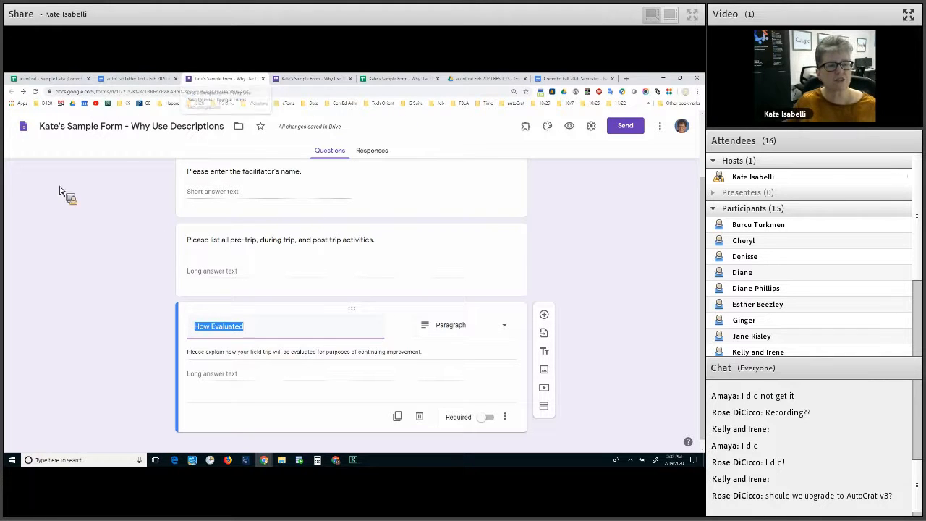
Review the responses sheet headers from Timestamp in A1 across to 'How Evaluated'
{"action": "left_click", "coordinate": [401, 78]}
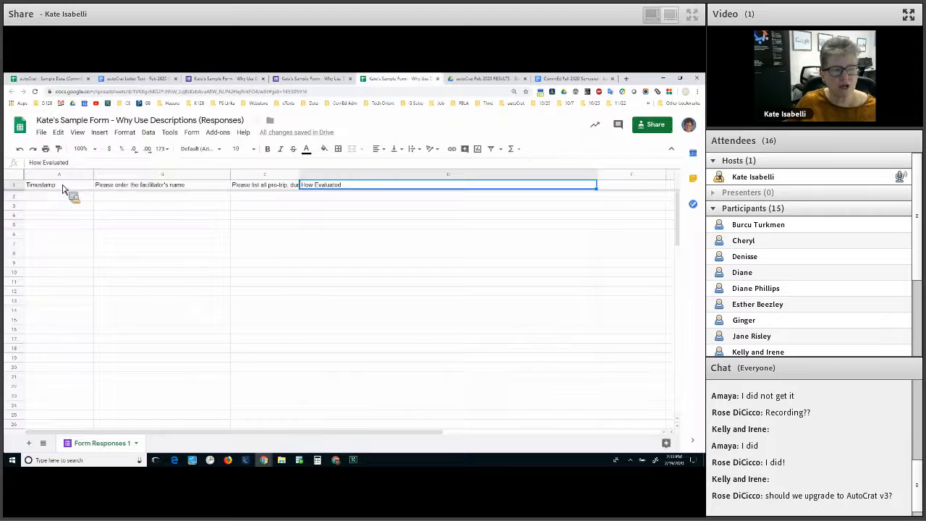
{"action": "left_click", "coordinate": [162, 234]}
{"action": "left_click", "coordinate": [63, 188]}
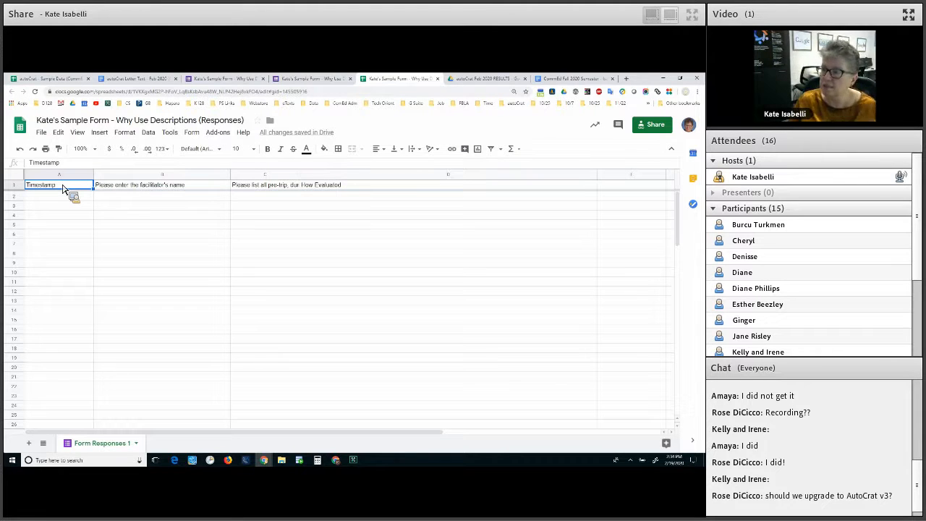
{"action": "left_click_drag", "start_coordinate": [62, 188], "coordinate": [265, 190]}
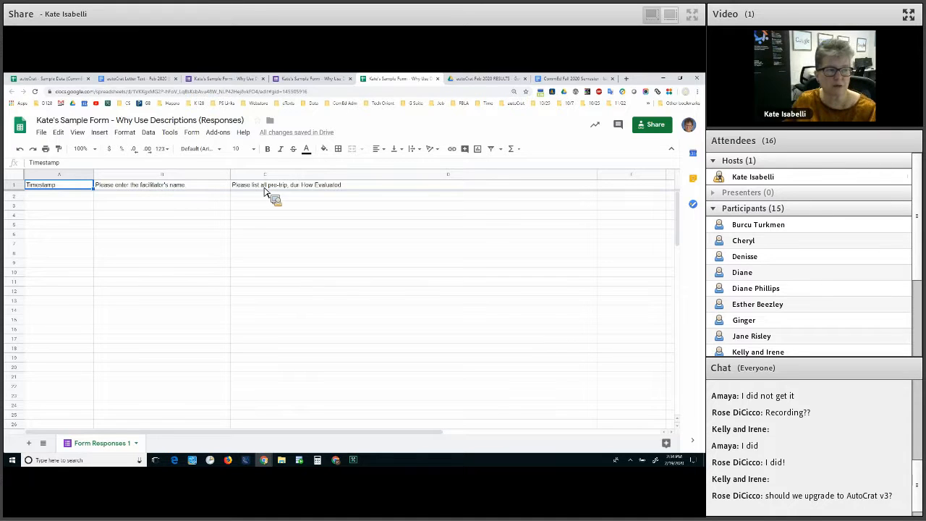
{"action": "key", "text": "Right"}
{"action": "key", "text": "Right"}
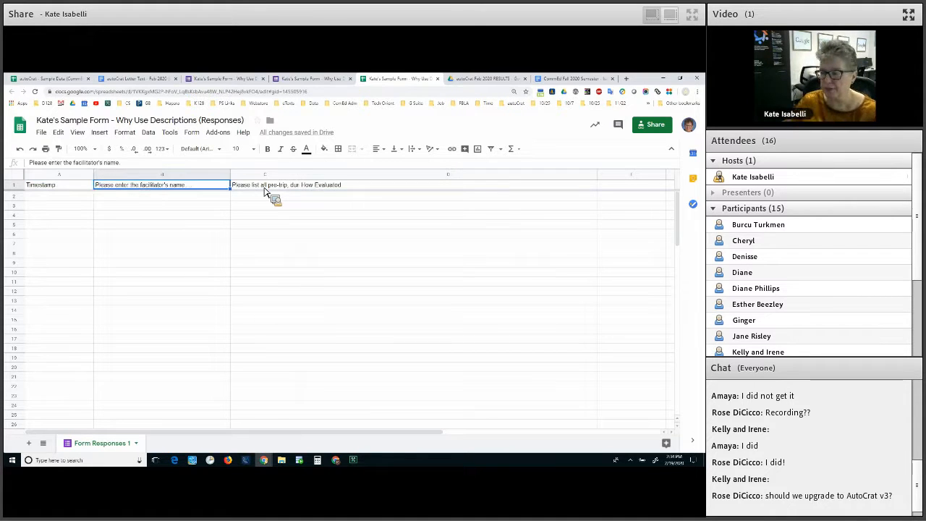